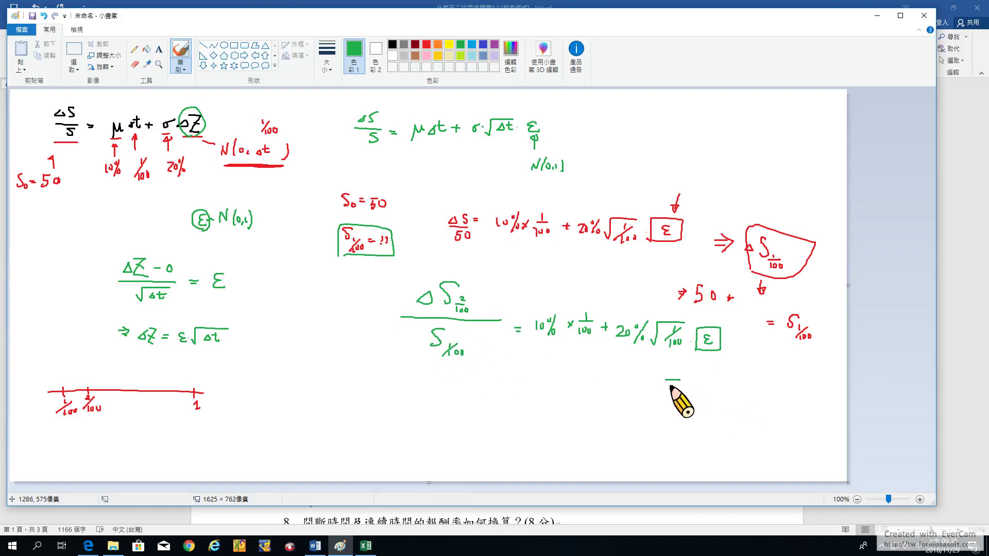
- Handwrite the second-period derivation in green below the ΔS equation: ⇒ ΔS 2/100, ⇒ S 1/100 + ΔS 2/100, ⇒ S 2/100
{"action": "mouse_move", "coordinate": [677, 378]}
{"action": "left_mouse_down"}
{"action": "mouse_move", "coordinate": [679, 388]}
{"action": "mouse_move", "coordinate": [704, 391]}
{"action": "mouse_move", "coordinate": [718, 377]}
{"action": "mouse_move", "coordinate": [724, 393]}
{"action": "mouse_move", "coordinate": [755, 394]}
{"action": "left_mouse_up"}
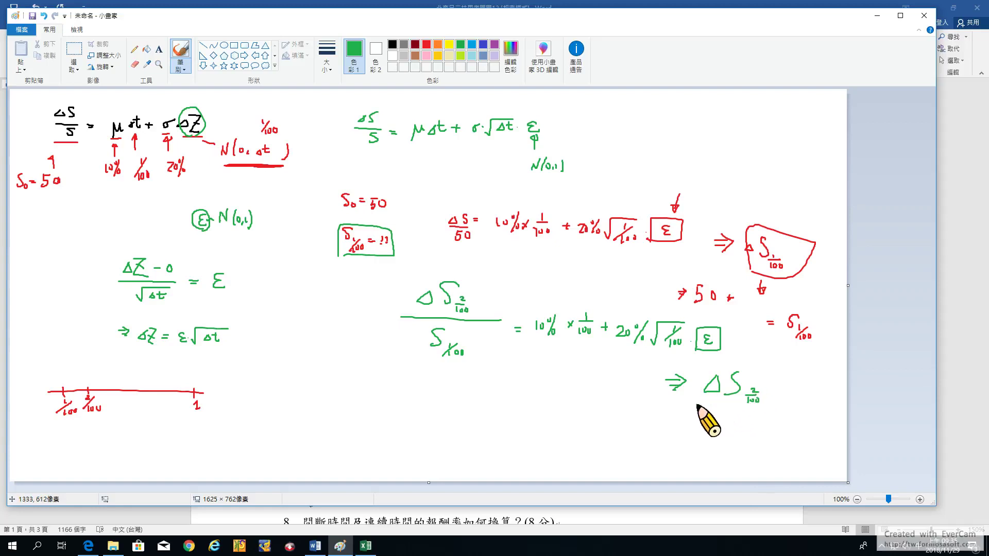
{"action": "mouse_move", "coordinate": [653, 412]}
{"action": "left_mouse_down"}
{"action": "mouse_move", "coordinate": [705, 436]}
{"action": "mouse_move", "coordinate": [696, 444]}
{"action": "mouse_move", "coordinate": [722, 431]}
{"action": "left_mouse_up"}
{"action": "mouse_move", "coordinate": [716, 433]}
{"action": "left_mouse_down"}
{"action": "mouse_move", "coordinate": [766, 446]}
{"action": "mouse_move", "coordinate": [776, 438]}
{"action": "left_mouse_up"}
{"action": "left_click_drag", "start_coordinate": [767, 441], "coordinate": [779, 441]}
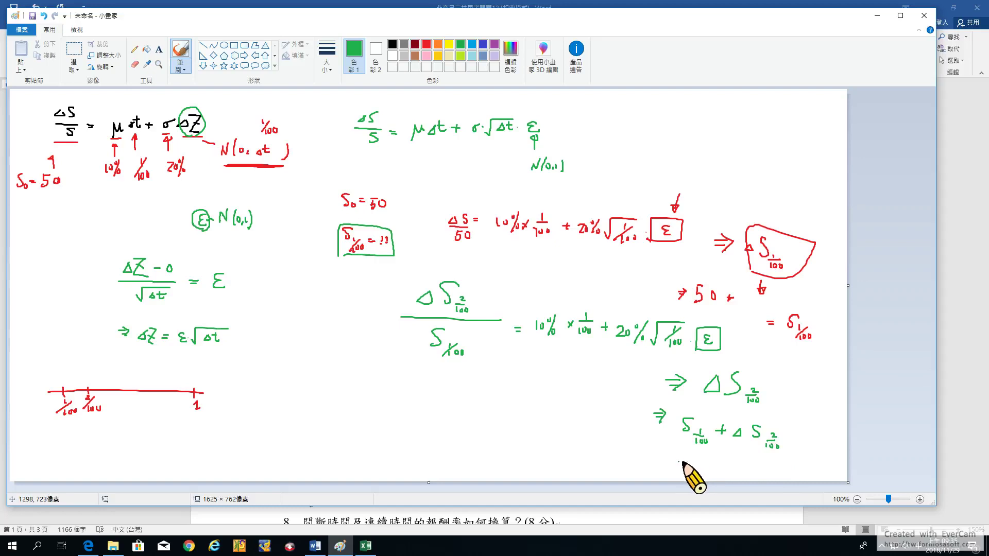
{"action": "mouse_move", "coordinate": [678, 462]}
{"action": "left_mouse_down"}
{"action": "mouse_move", "coordinate": [715, 475]}
{"action": "mouse_move", "coordinate": [726, 467]}
{"action": "left_mouse_up"}
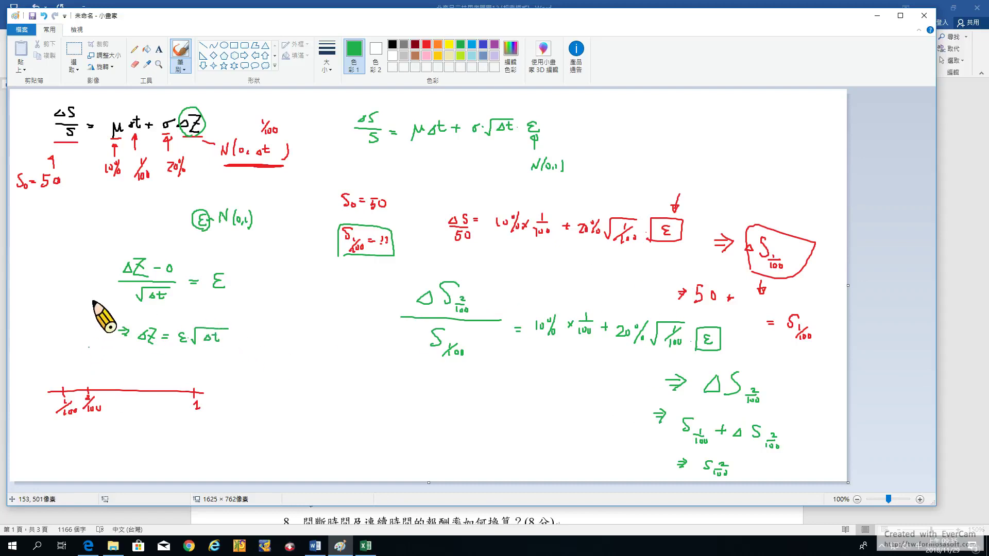
- Mark the point 1 at the end of the red timeline with green strokes
{"action": "mouse_move", "coordinate": [190, 401]}
{"action": "left_mouse_down"}
{"action": "mouse_move", "coordinate": [198, 391]}
{"action": "mouse_move", "coordinate": [206, 401]}
{"action": "left_mouse_up"}
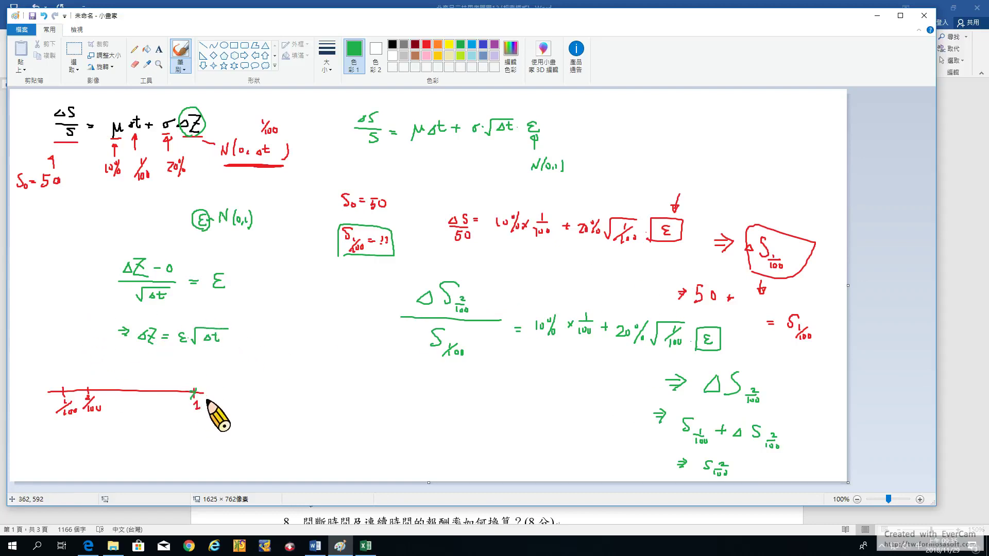
{"action": "left_click_drag", "start_coordinate": [455, 349], "coordinate": [455, 351]}
{"action": "left_click_drag", "start_coordinate": [462, 349], "coordinate": [460, 350]}
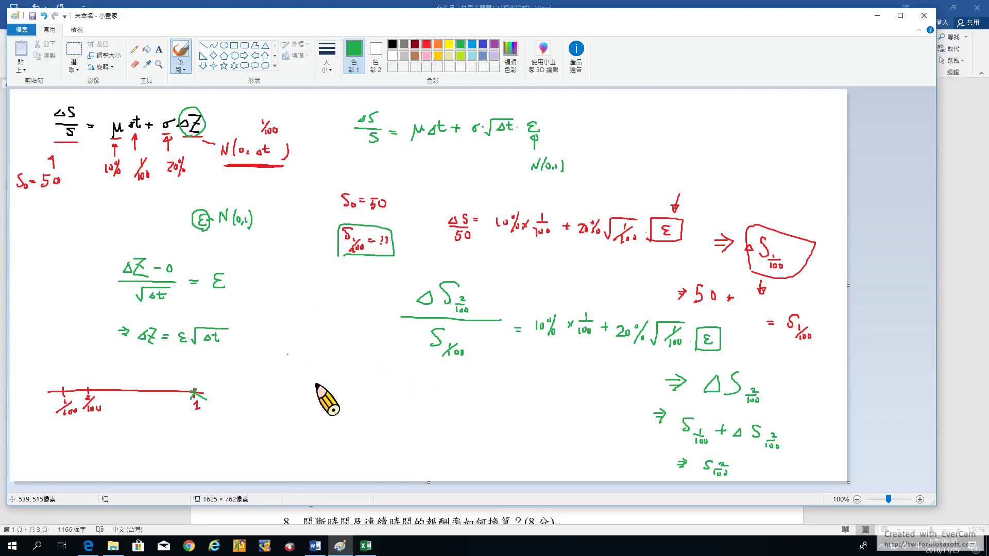
- Switch to Excel, enter 騎術 in cell A1 and bring up the alternatives for its first character
{"action": "left_click", "coordinate": [374, 547]}
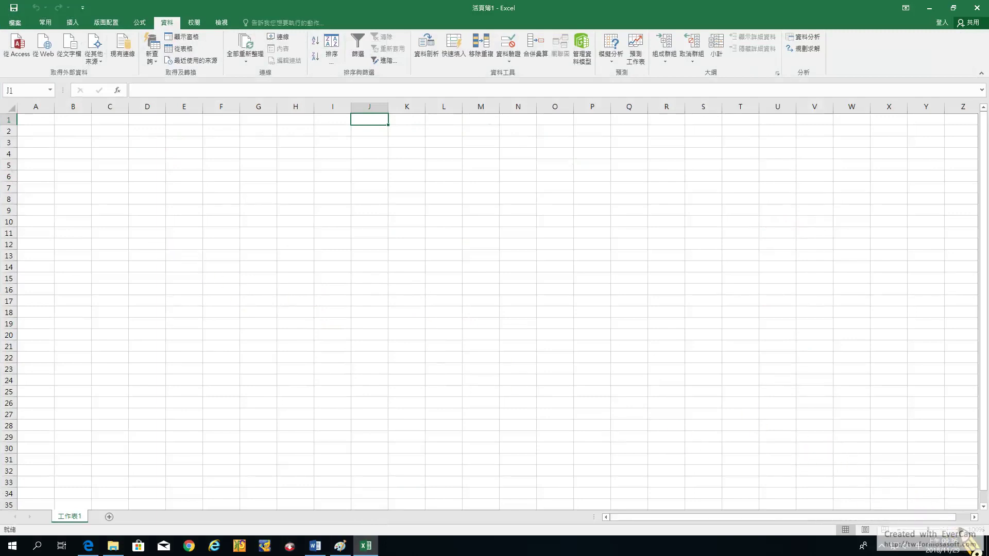
{"action": "left_click", "coordinate": [37, 119]}
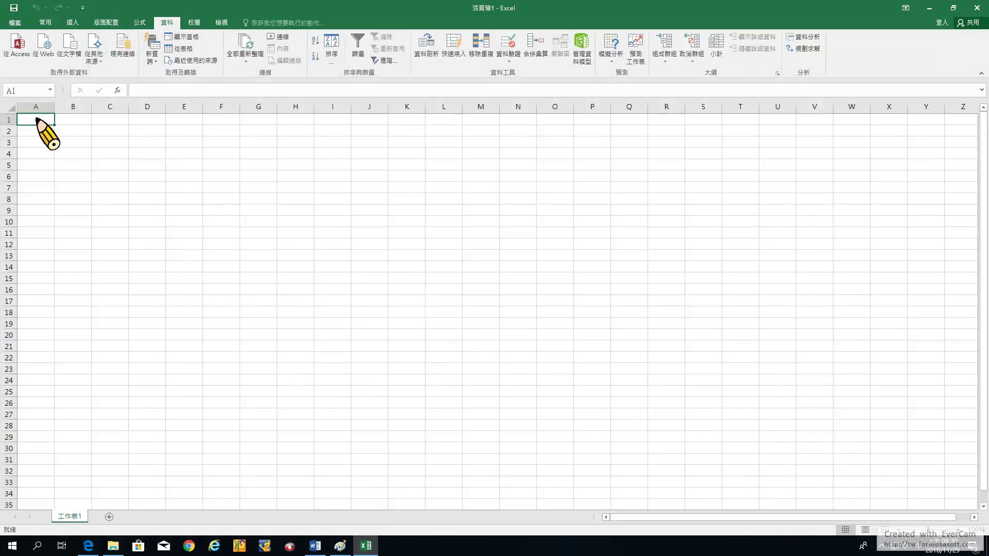
{"action": "type", "text": "其ㄕㄨ"}
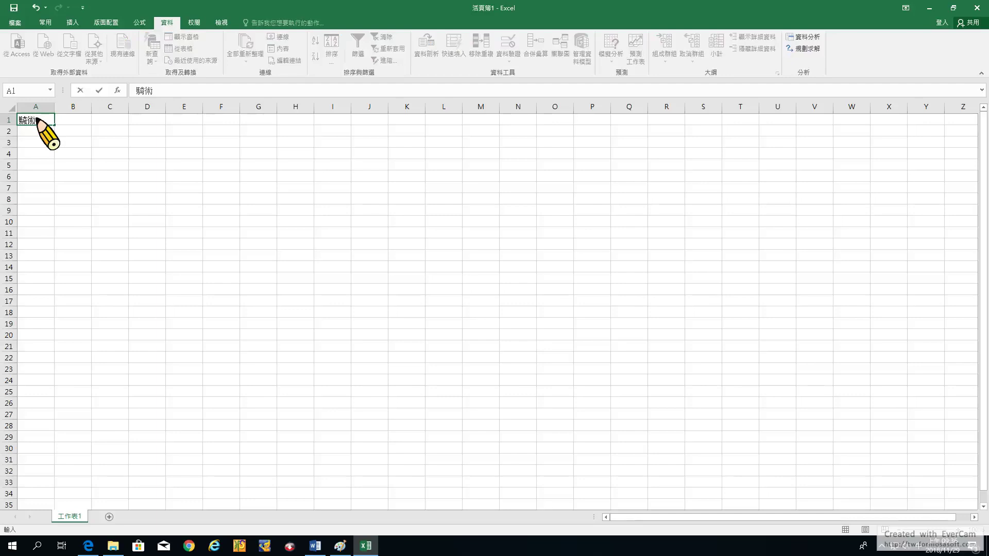
{"action": "key", "text": "Down"}
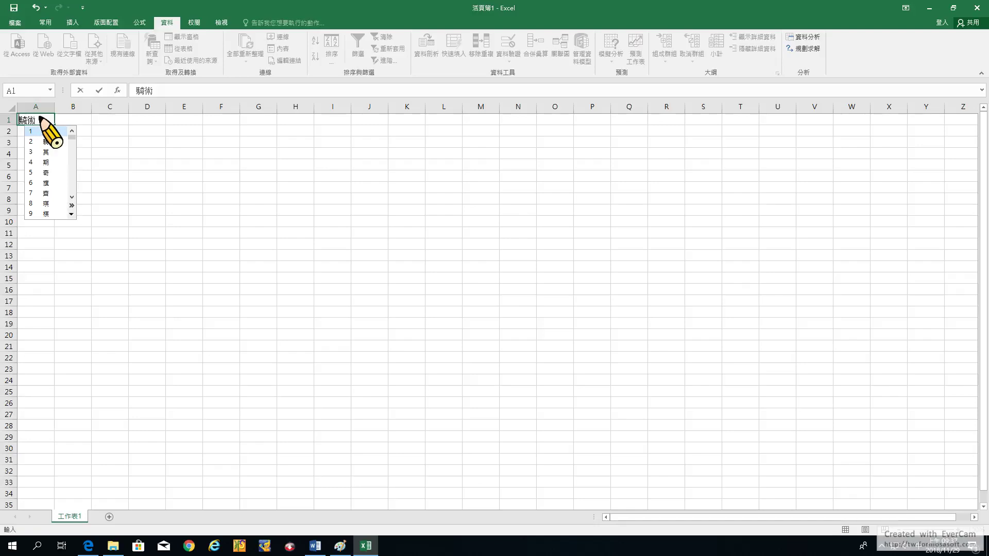
- Switch to Paint and handwrite the integral ∫x²dx = 1/3 x³ + c in green in the empty area below the main equation
{"action": "left_click", "coordinate": [339, 546]}
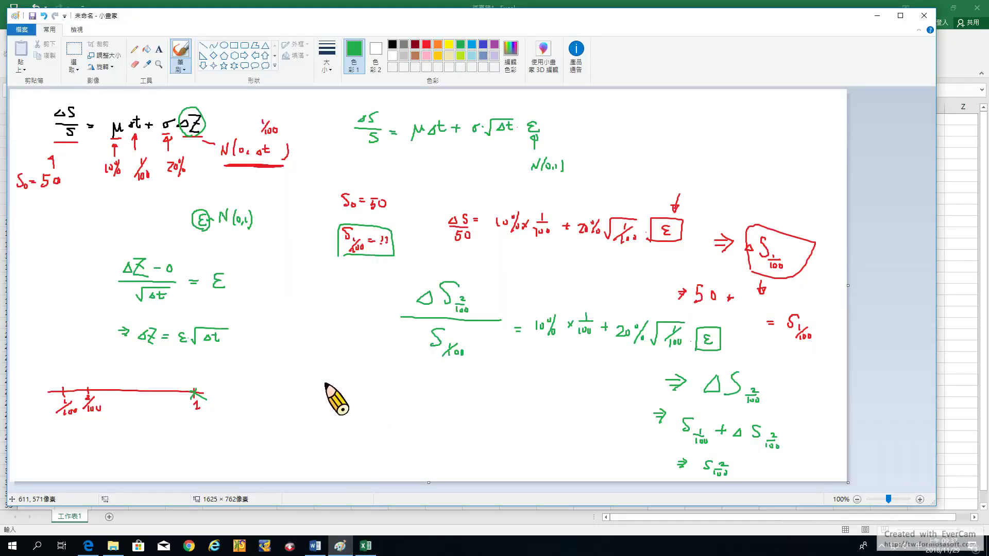
{"action": "mouse_move", "coordinate": [322, 382]}
{"action": "left_mouse_down"}
{"action": "mouse_move", "coordinate": [318, 415]}
{"action": "mouse_move", "coordinate": [352, 394]}
{"action": "mouse_move", "coordinate": [360, 407]}
{"action": "mouse_move", "coordinate": [384, 396]}
{"action": "left_mouse_up"}
{"action": "left_click_drag", "start_coordinate": [379, 400], "coordinate": [384, 400]}
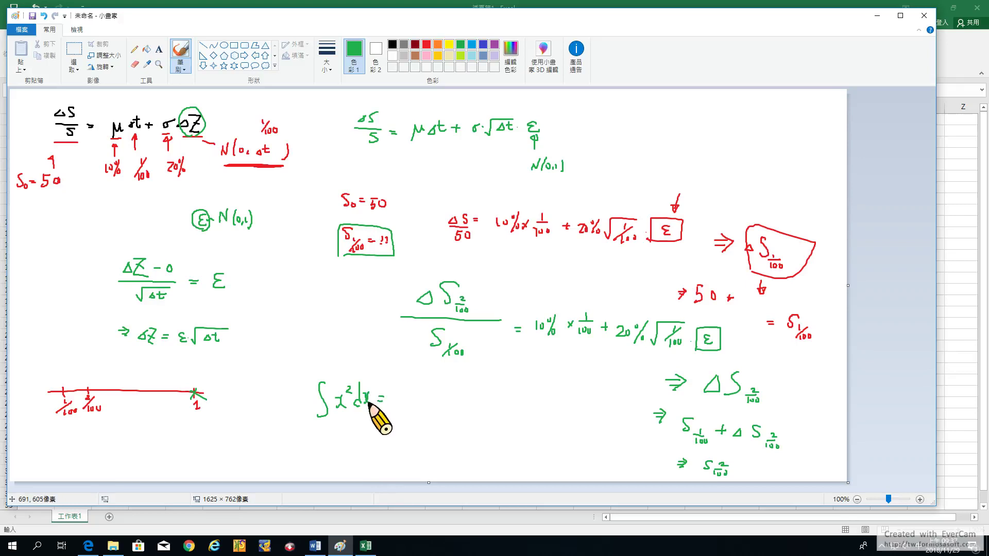
{"action": "mouse_move", "coordinate": [405, 391]}
{"action": "left_mouse_down"}
{"action": "mouse_move", "coordinate": [405, 414]}
{"action": "mouse_move", "coordinate": [427, 407]}
{"action": "mouse_move", "coordinate": [466, 418]}
{"action": "left_mouse_up"}
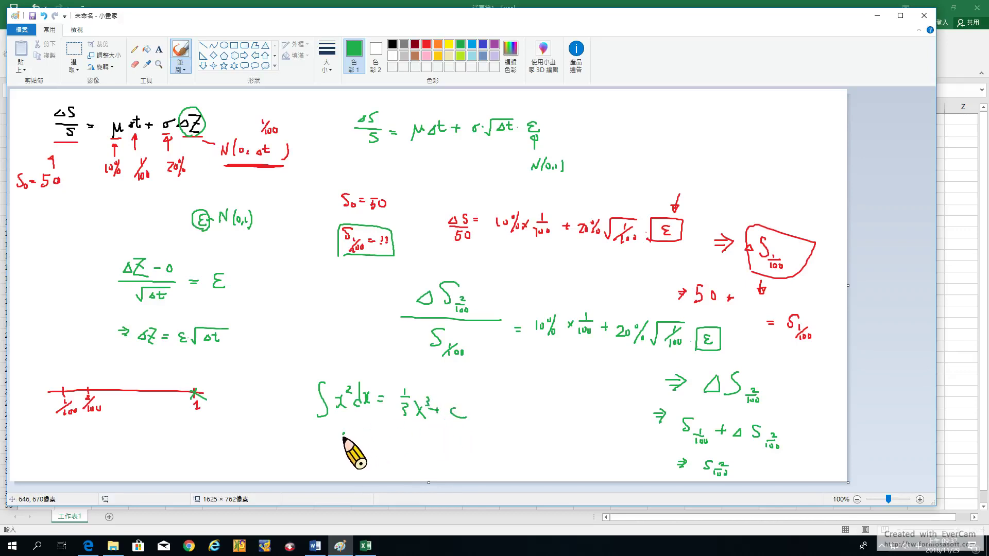
- Handwrite the matching integral ∫φ²dφ = 1/3 φ³ + c below the x² integral
{"action": "mouse_move", "coordinate": [344, 433]}
{"action": "left_mouse_down"}
{"action": "mouse_move", "coordinate": [341, 462]}
{"action": "mouse_move", "coordinate": [375, 445]}
{"action": "mouse_move", "coordinate": [390, 459]}
{"action": "left_mouse_up"}
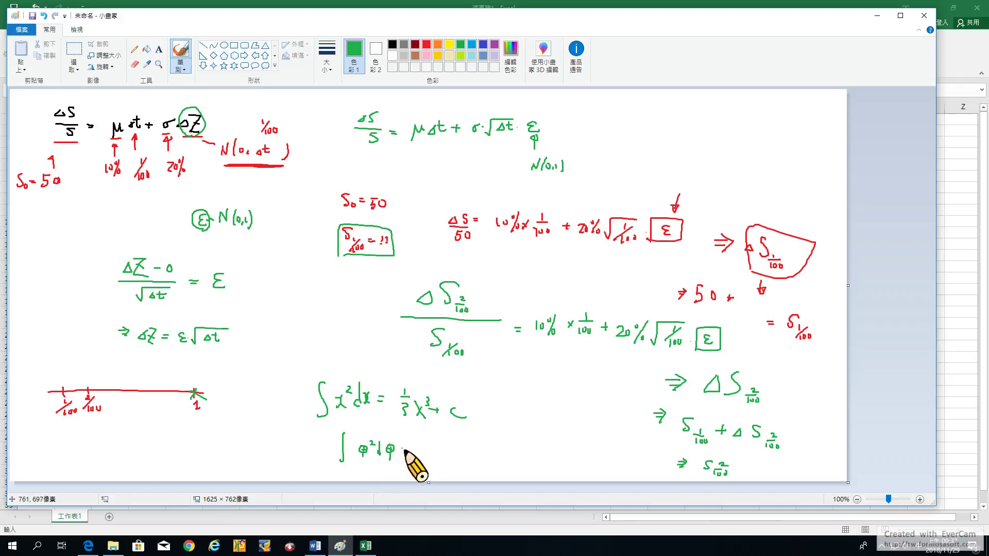
{"action": "left_click_drag", "start_coordinate": [404, 449], "coordinate": [413, 448]}
{"action": "mouse_move", "coordinate": [405, 453]}
{"action": "left_mouse_down"}
{"action": "mouse_move", "coordinate": [424, 444]}
{"action": "mouse_move", "coordinate": [426, 459]}
{"action": "mouse_move", "coordinate": [446, 459]}
{"action": "mouse_move", "coordinate": [457, 446]}
{"action": "mouse_move", "coordinate": [482, 462]}
{"action": "left_mouse_up"}
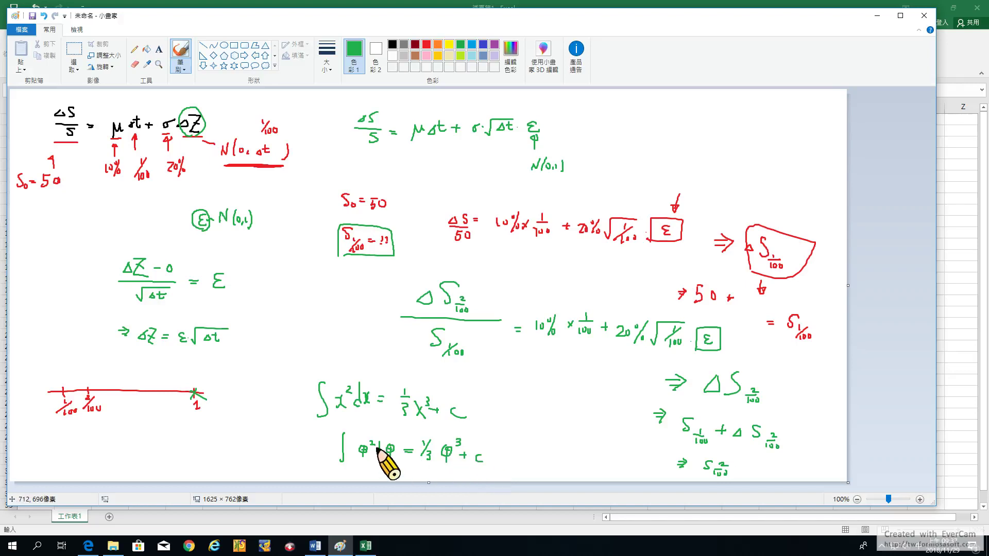
- Switch back to Excel and correct the heading in cell A1 to 期數
{"action": "left_click", "coordinate": [366, 546]}
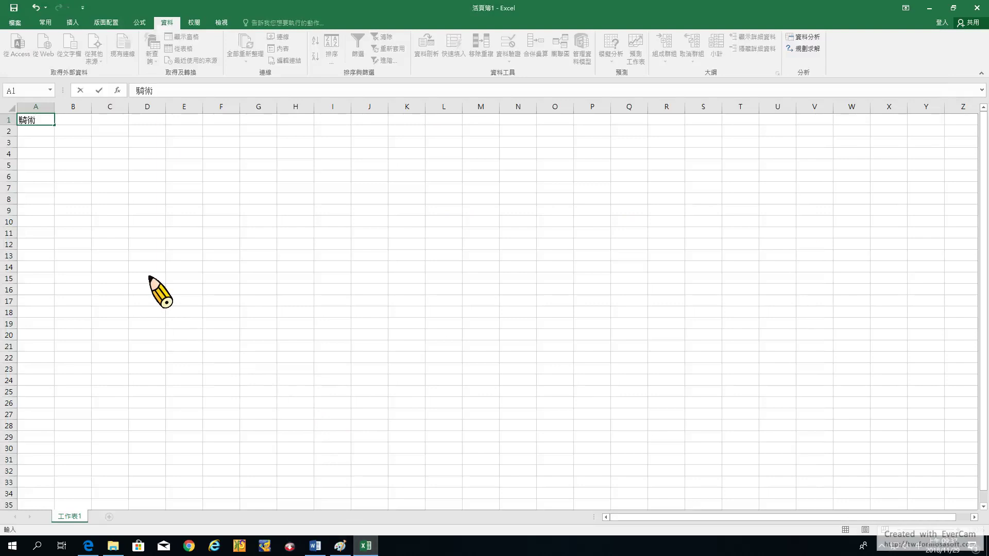
{"action": "key", "text": "ctrl+Return"}
{"action": "key", "text": "Down"}
{"action": "key", "text": "4"}
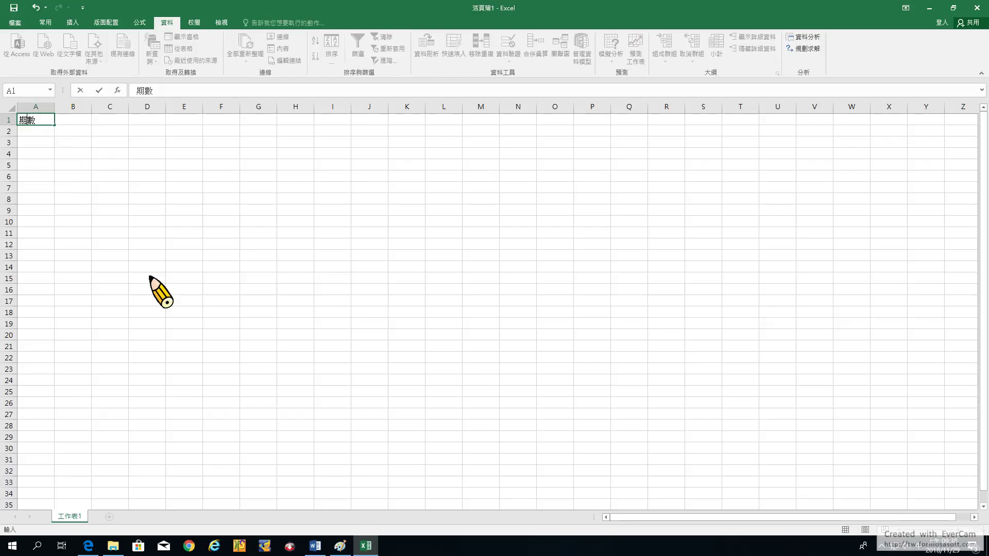
{"action": "key", "text": "Return"}
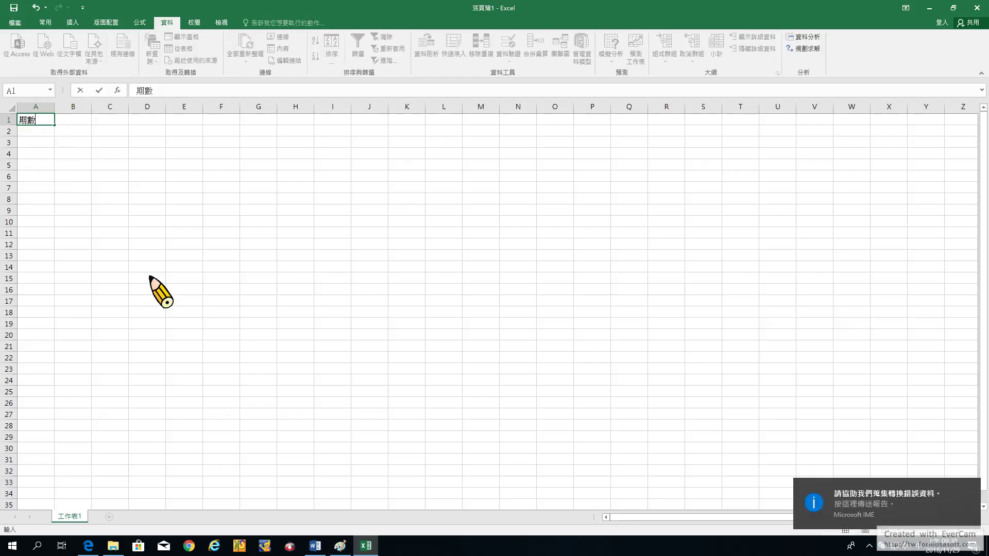
{"action": "key", "text": "Return"}
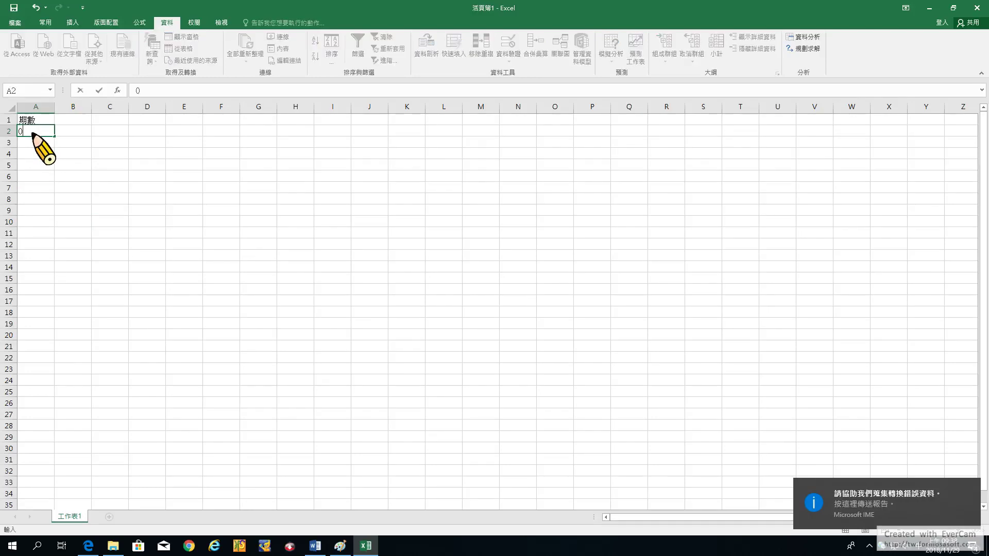
- Fill the 期數 column with the period numbers 0 to 100 in A2:A102
{"action": "key", "text": "Down"}
{"action": "key", "text": "Down"}
{"action": "left_click_drag", "start_coordinate": [50, 130], "coordinate": [41, 397]}
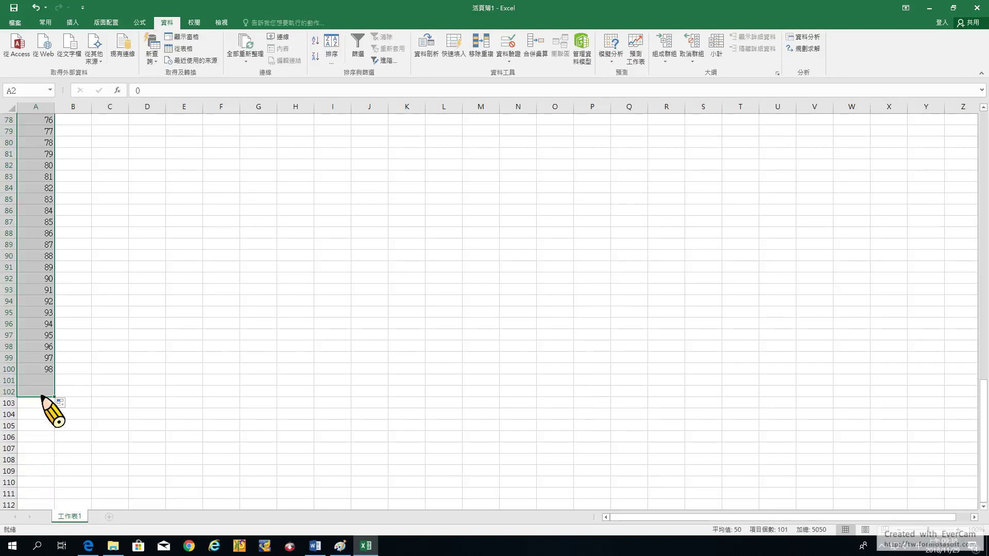
{"action": "scroll", "coordinate": [44, 398], "scroll_direction": "up", "scroll_amount": 20}
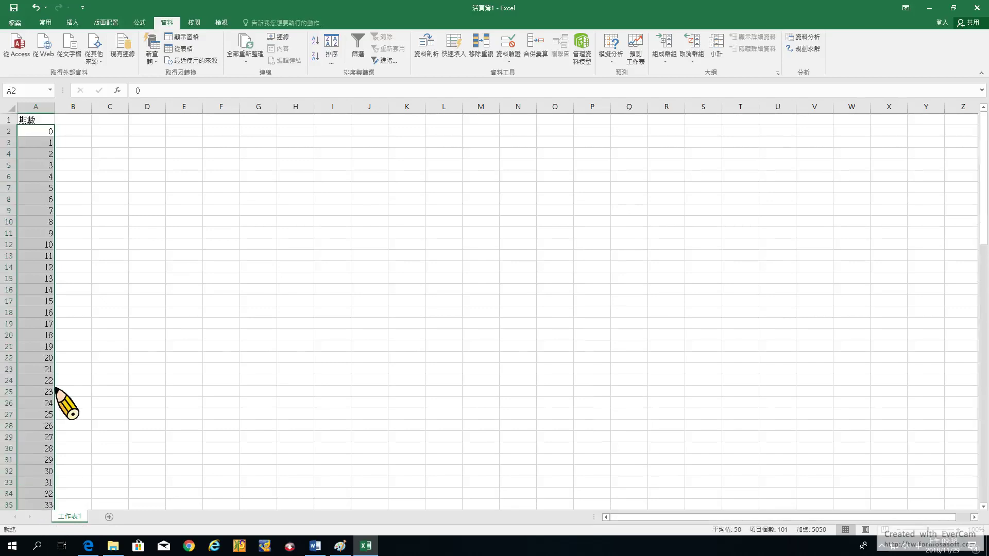
- Enter the heading 亂數 in cell B1 and enlarge the worksheet view
{"action": "left_click", "coordinate": [77, 121]}
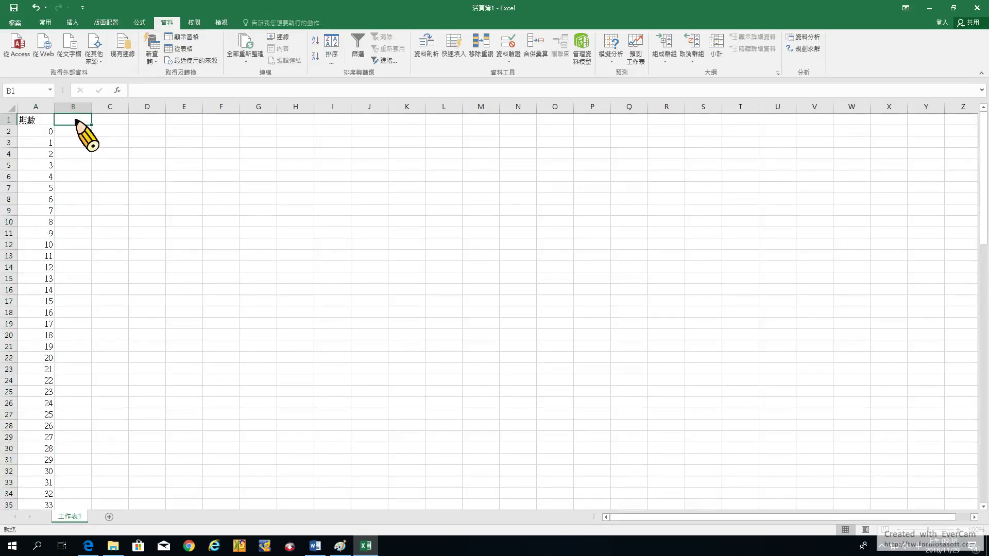
{"action": "type", "text": "亂數"}
{"action": "key", "text": "Return"}
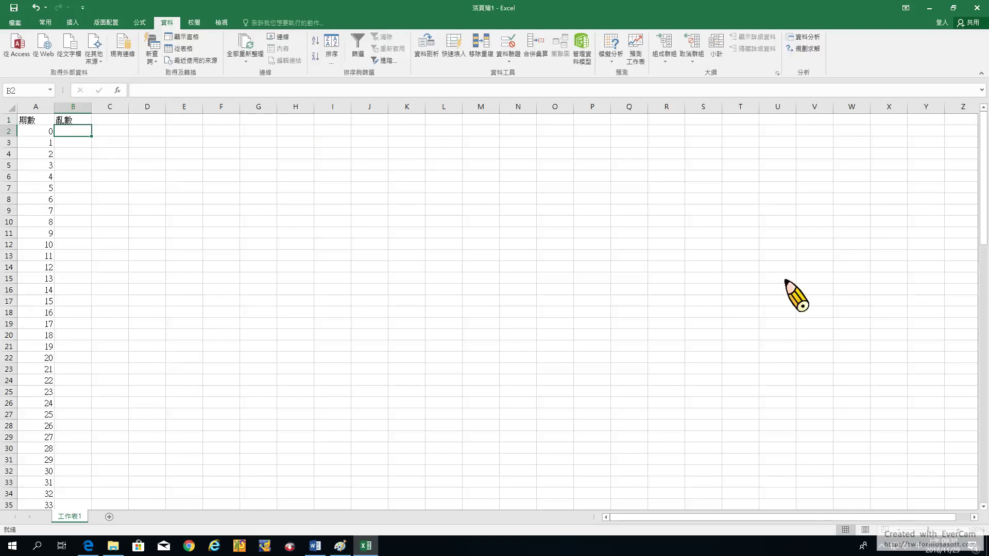
{"action": "scroll", "coordinate": [938, 523], "scroll_direction": "up", "scroll_amount": 2}
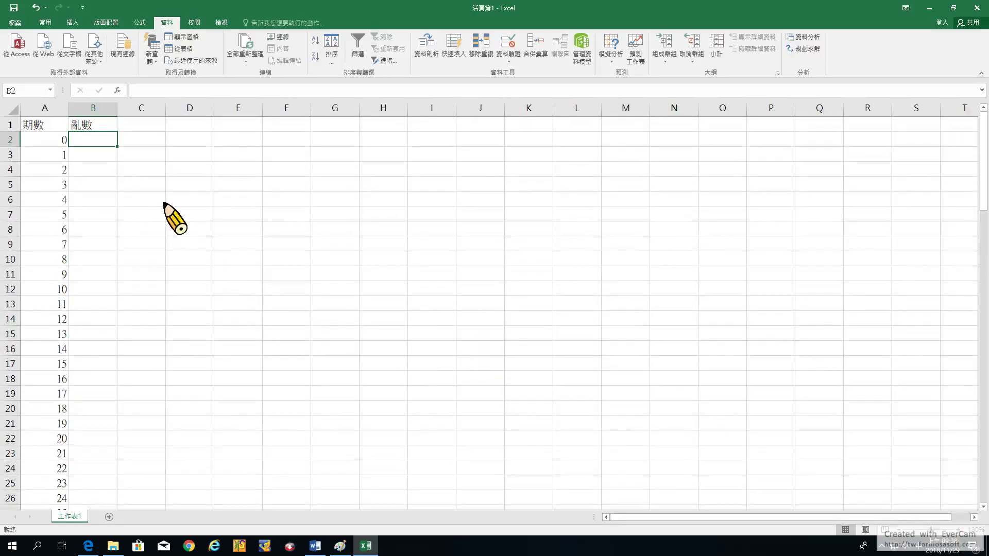
- View the list of data analysis tools and the Excel options dialog, closing both without changes
{"action": "left_click", "coordinate": [100, 158]}
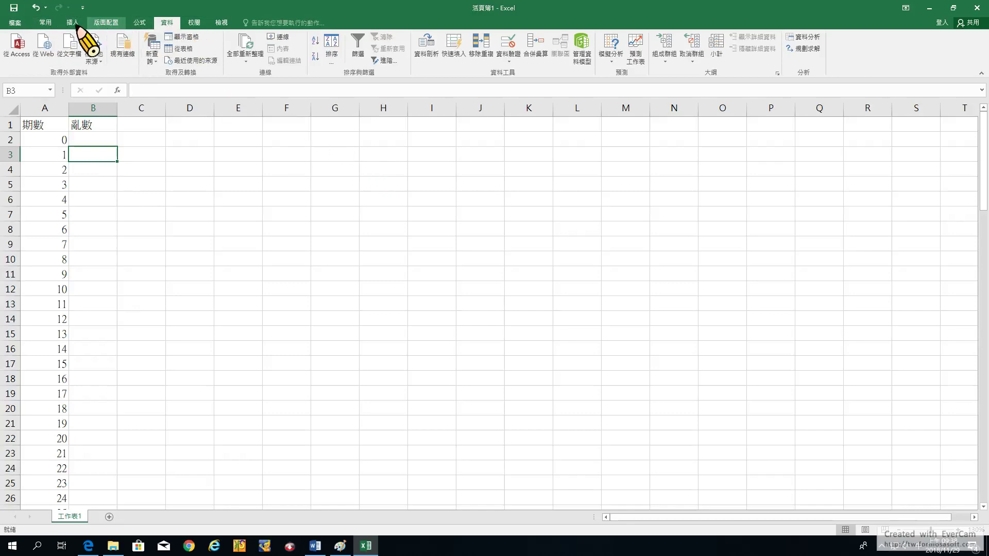
{"action": "left_click", "coordinate": [806, 37]}
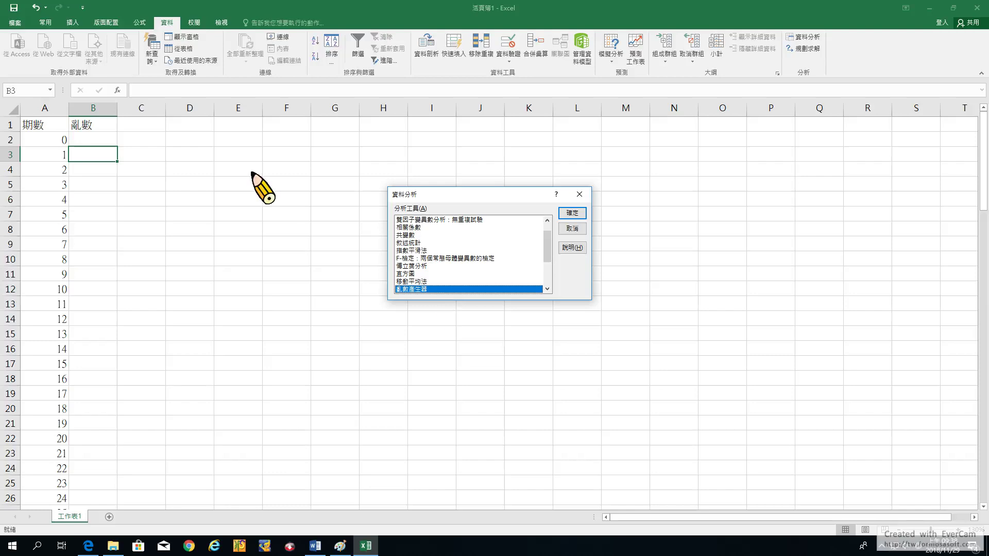
{"action": "left_click", "coordinate": [579, 194]}
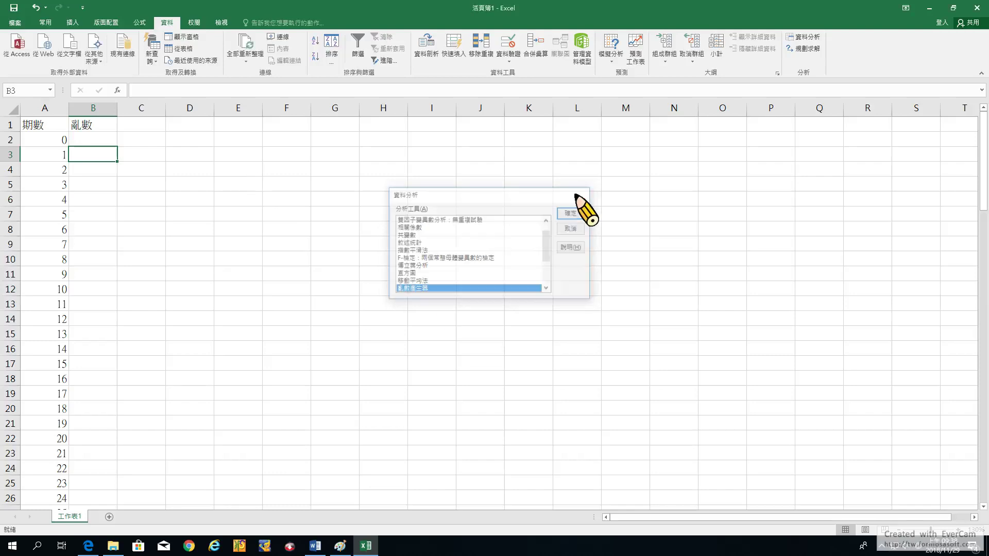
{"action": "left_click", "coordinate": [16, 22]}
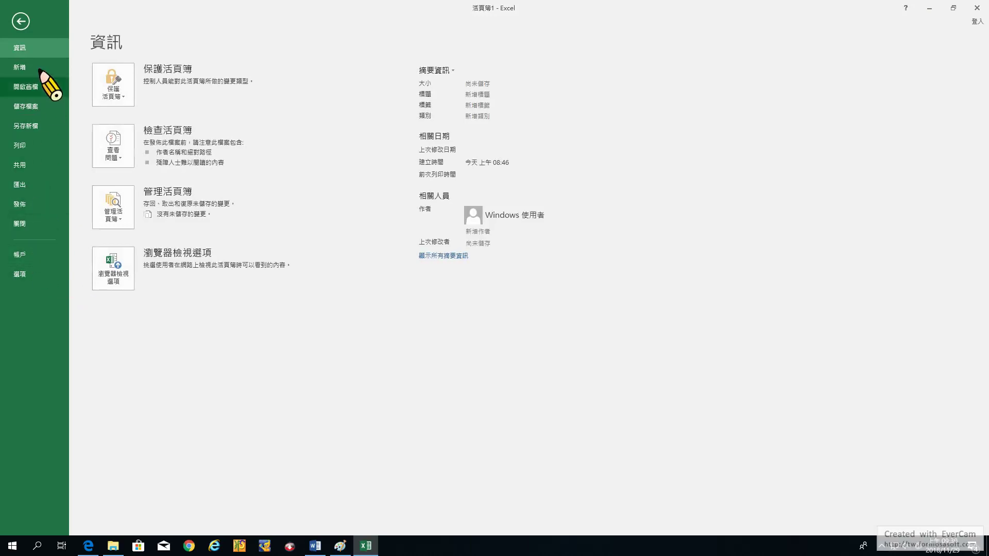
{"action": "left_click", "coordinate": [26, 275]}
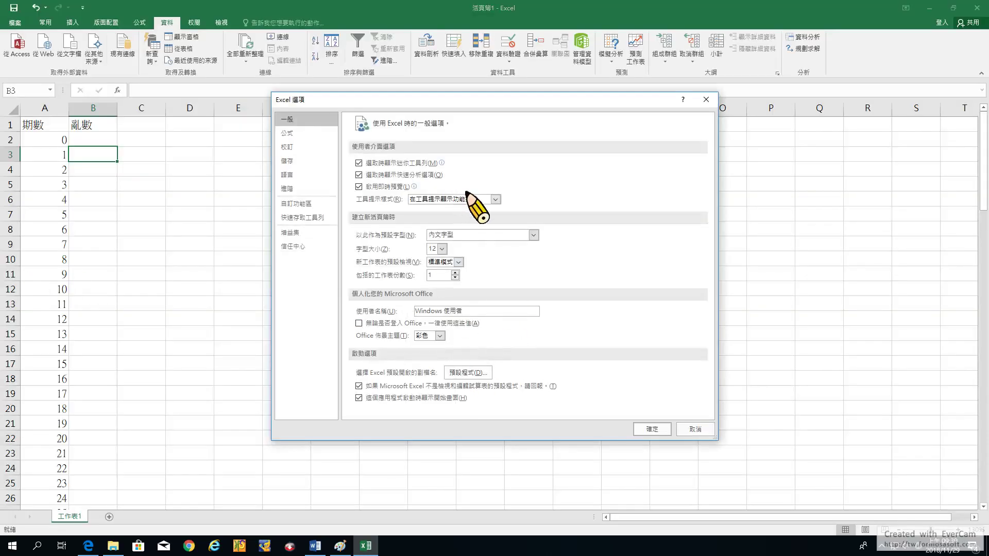
{"action": "left_click", "coordinate": [691, 433]}
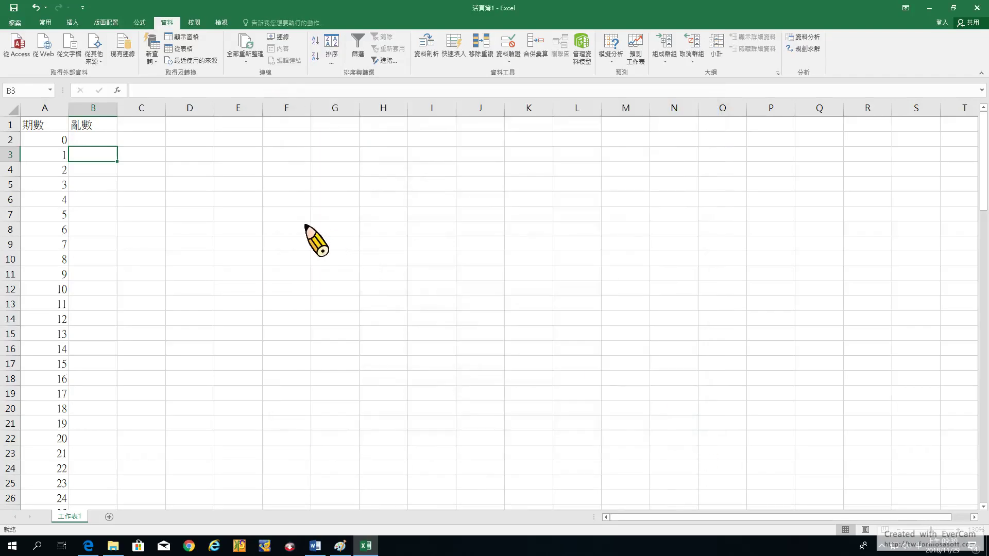
{"action": "left_click", "coordinate": [278, 225]}
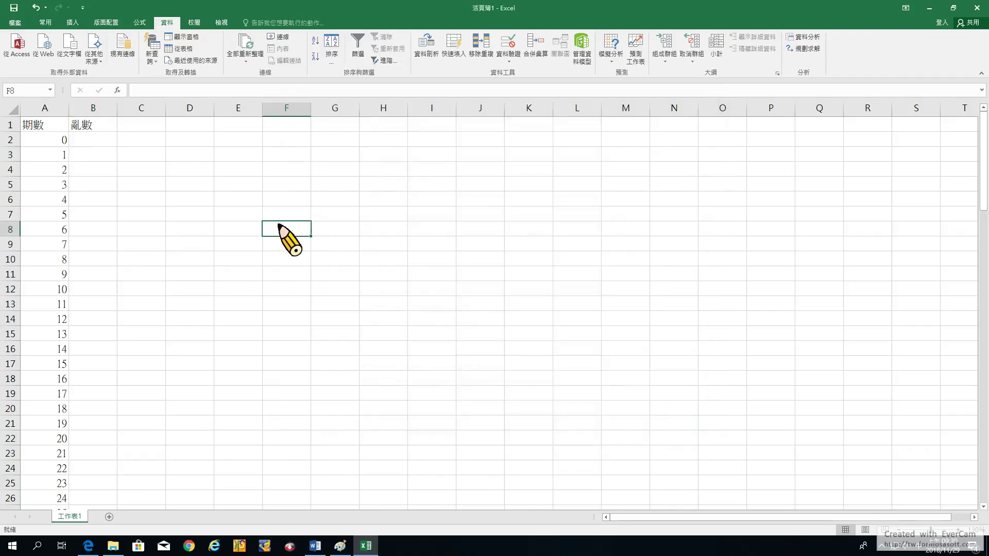
- Set up the random number generator for 1 variable and 100 random numbers from a normal distribution with mean 0 and standard deviation 1
{"action": "left_click", "coordinate": [79, 157]}
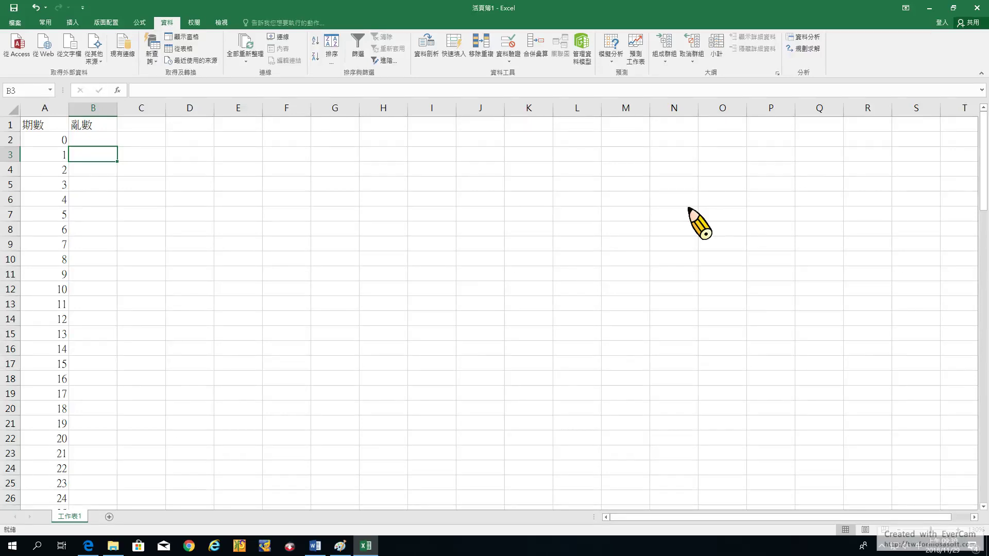
{"action": "left_click", "coordinate": [802, 48]}
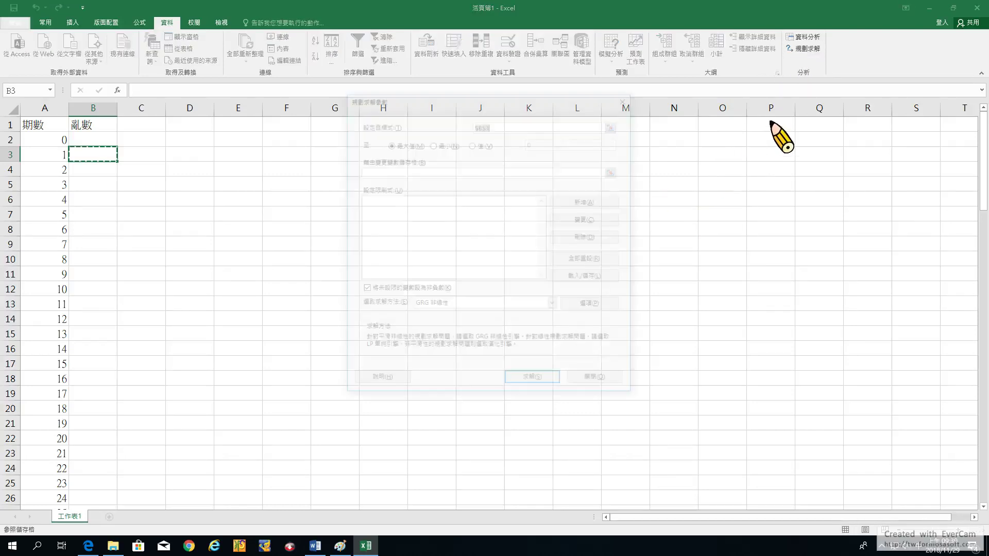
{"action": "key", "text": "Escape"}
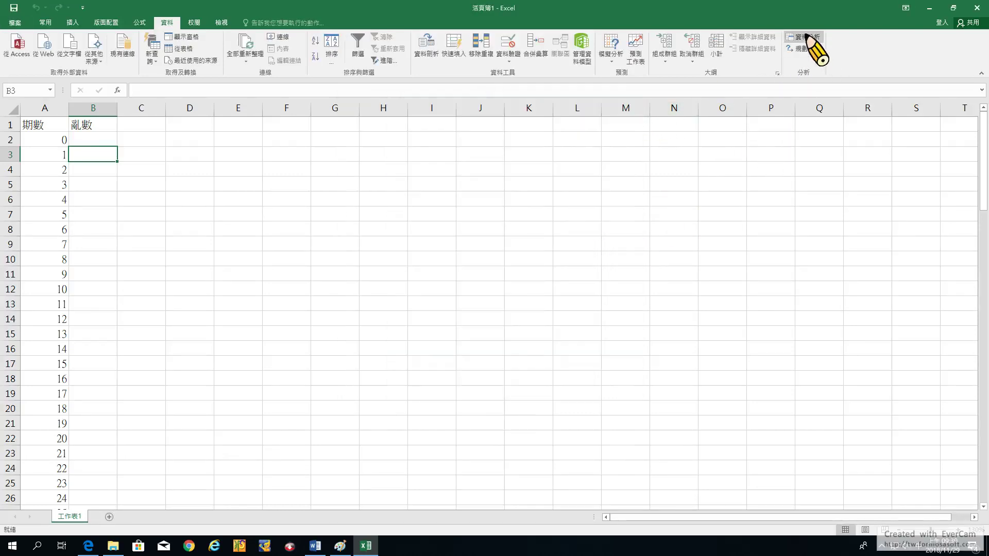
{"action": "left_click", "coordinate": [805, 37]}
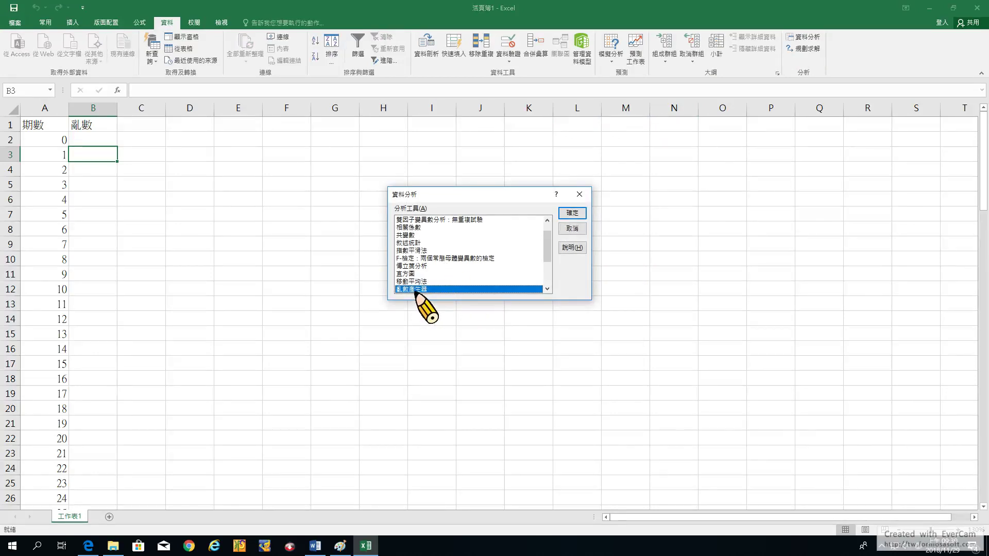
{"action": "left_click", "coordinate": [572, 212]}
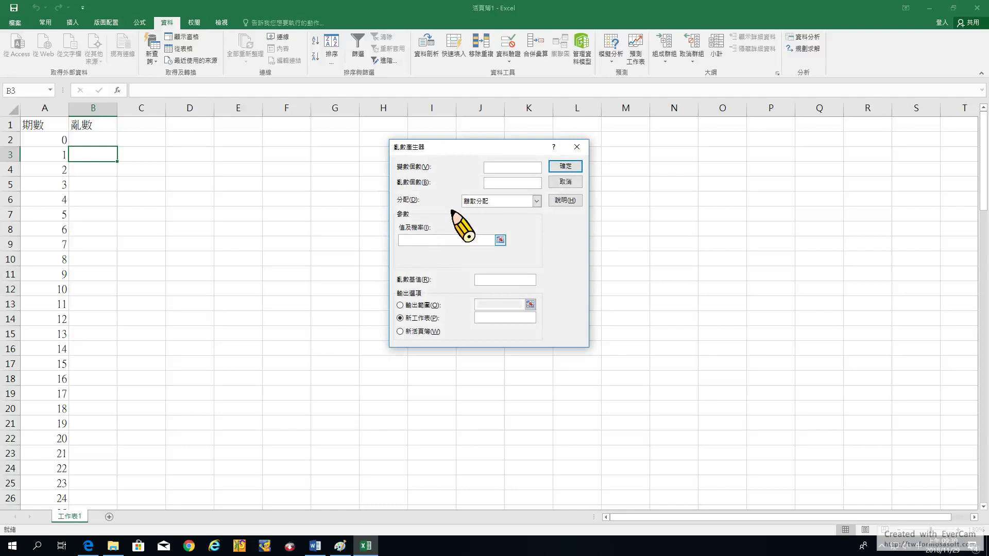
{"action": "type", "text": "1"}
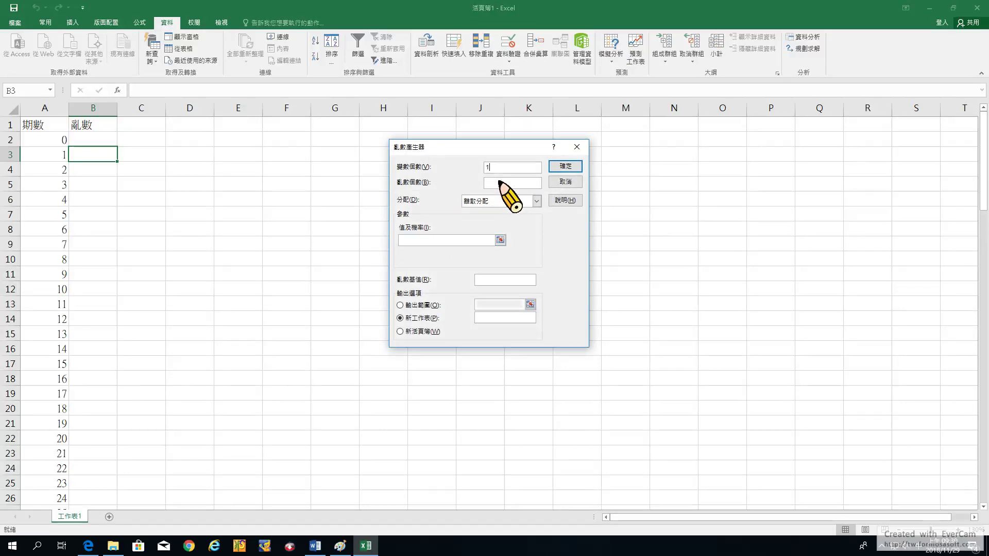
{"action": "type", "text": "100"}
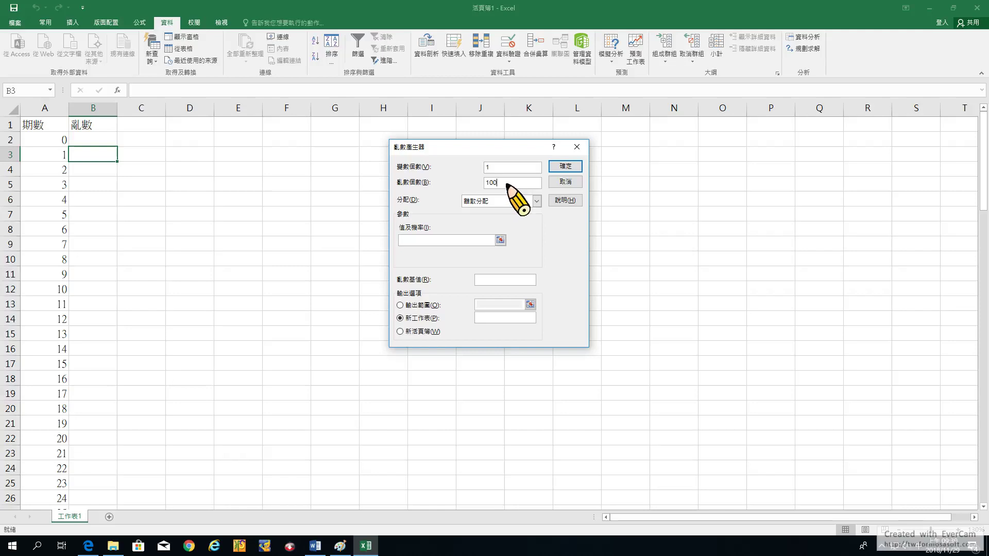
{"action": "left_click", "coordinate": [536, 201]}
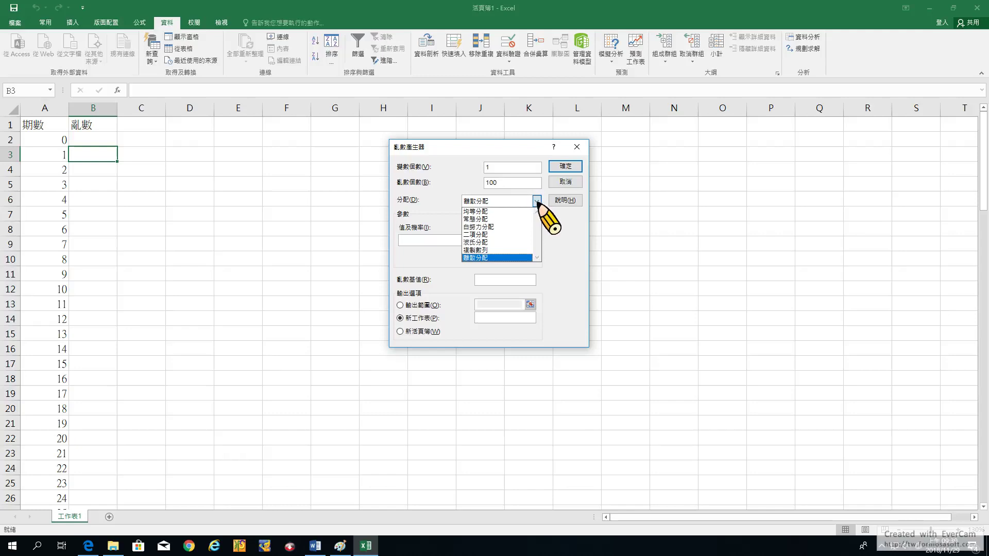
{"action": "left_click", "coordinate": [508, 220]}
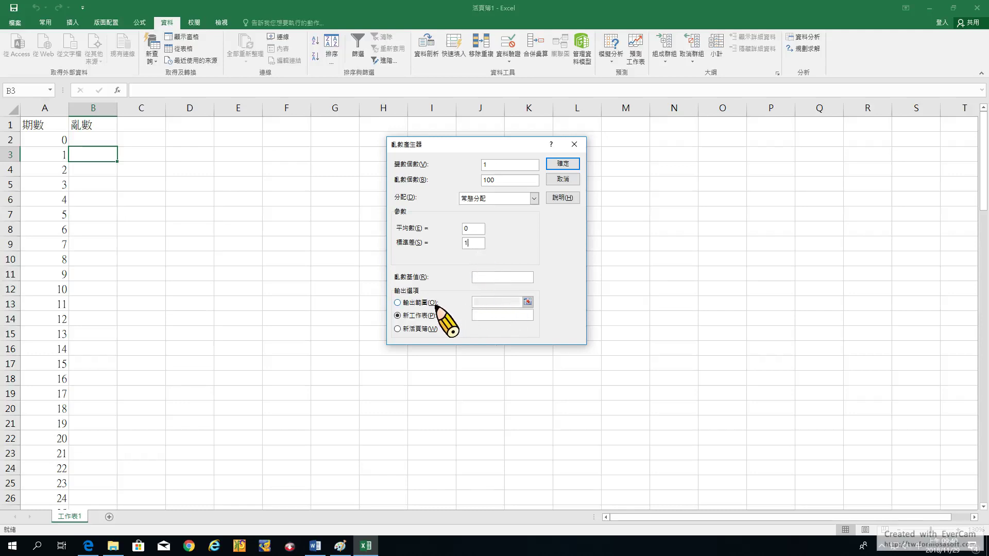
- Set the random number output range to $B$3:$B$102 and generate the numbers in the 亂數 column
{"action": "left_click", "coordinate": [402, 303]}
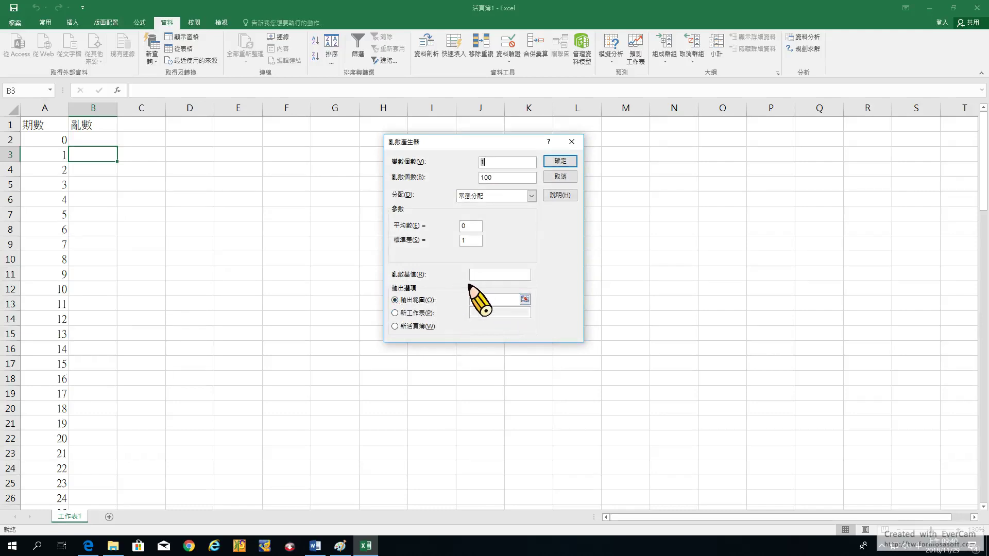
{"action": "left_click", "coordinate": [524, 300]}
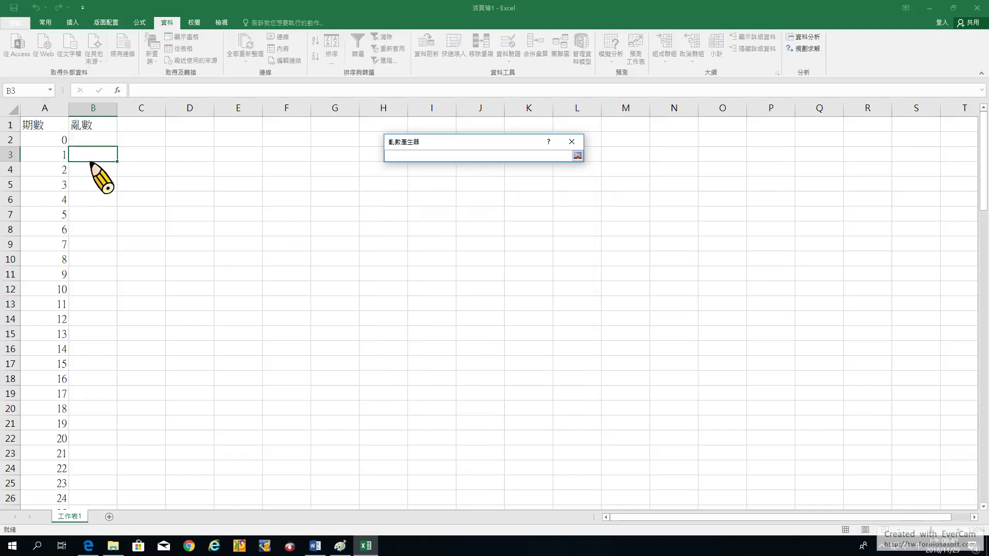
{"action": "left_click_drag", "start_coordinate": [93, 154], "coordinate": [83, 490]}
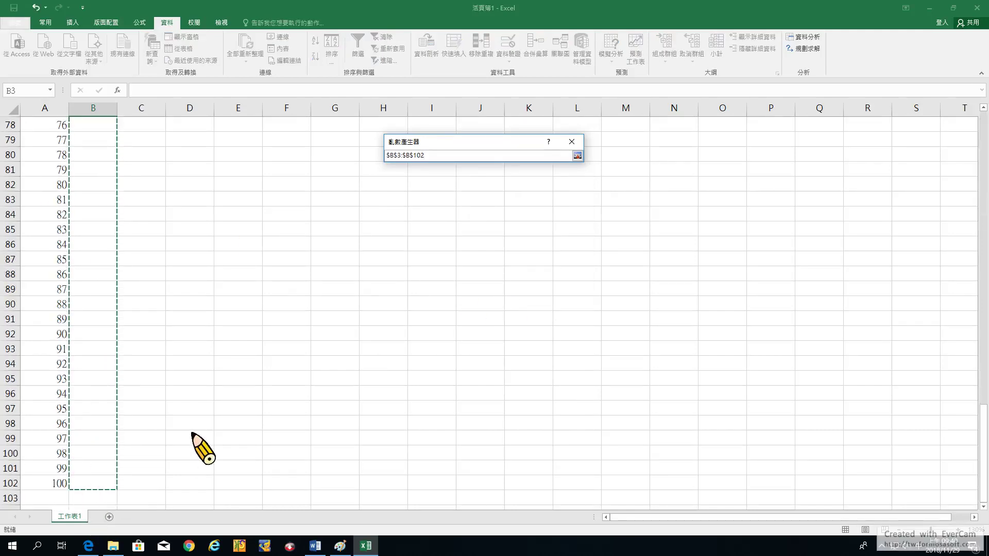
{"action": "left_click", "coordinate": [575, 155]}
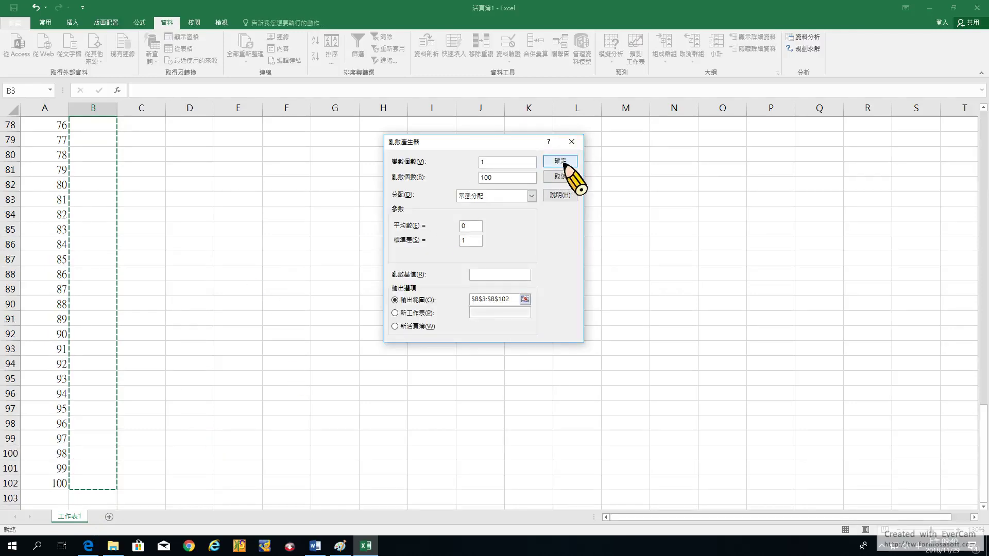
{"action": "left_click", "coordinate": [564, 163]}
{"action": "scroll", "coordinate": [207, 326], "scroll_direction": "up", "scroll_amount": 16}
{"action": "scroll", "coordinate": [206, 325], "scroll_direction": "up", "scroll_amount": 10}
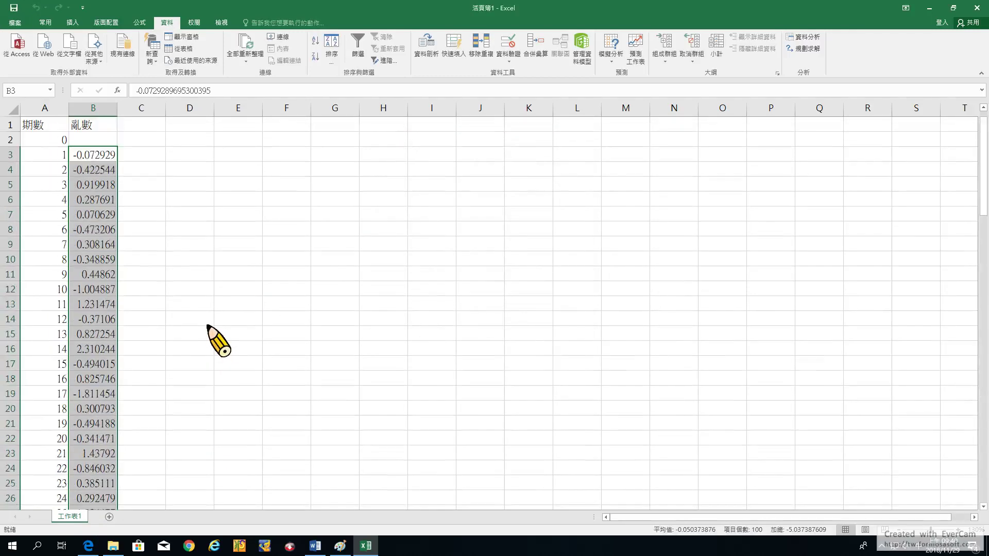
- Enter the heading 股價 in cell C1 and the starting price 50 in C2
{"action": "left_click", "coordinate": [139, 125]}
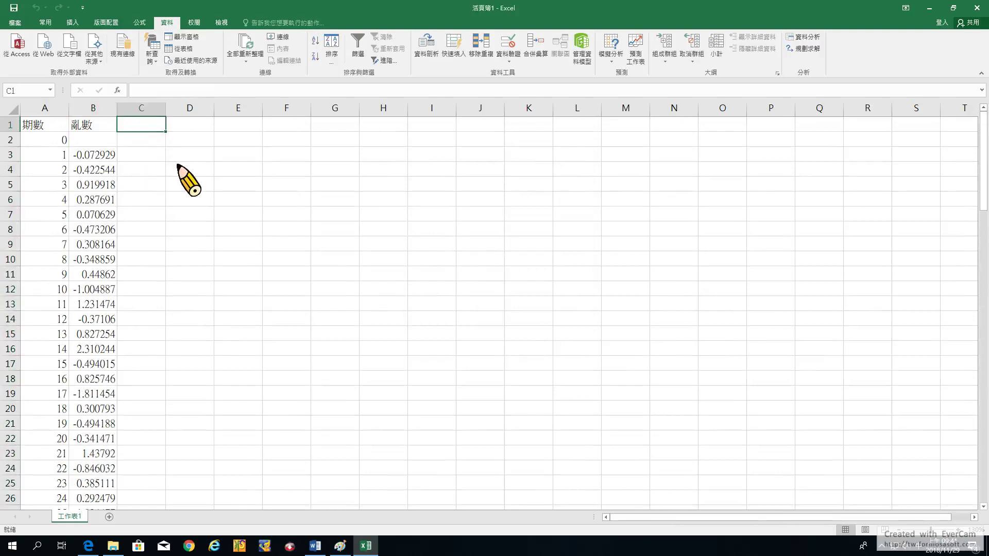
{"action": "type", "text": "股價"}
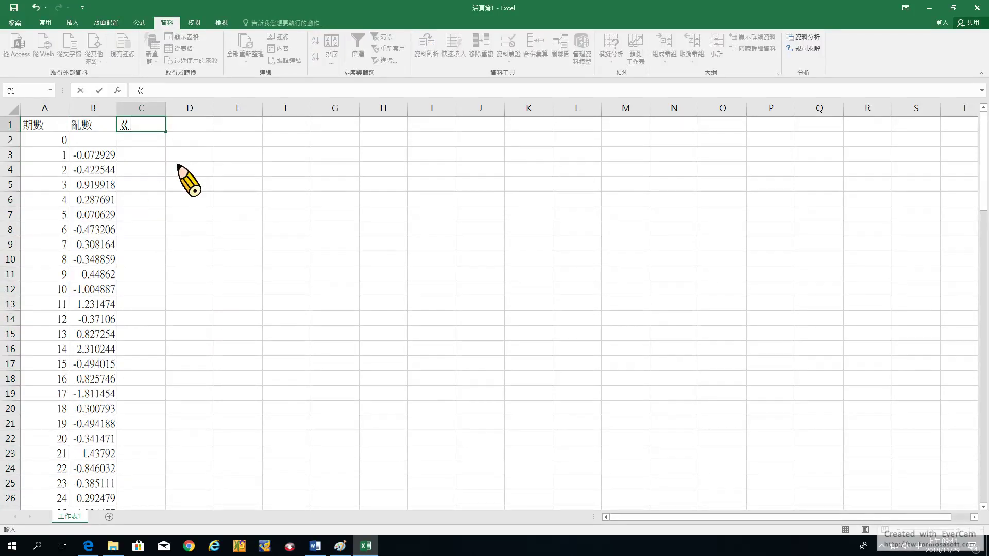
{"action": "key", "text": "Return"}
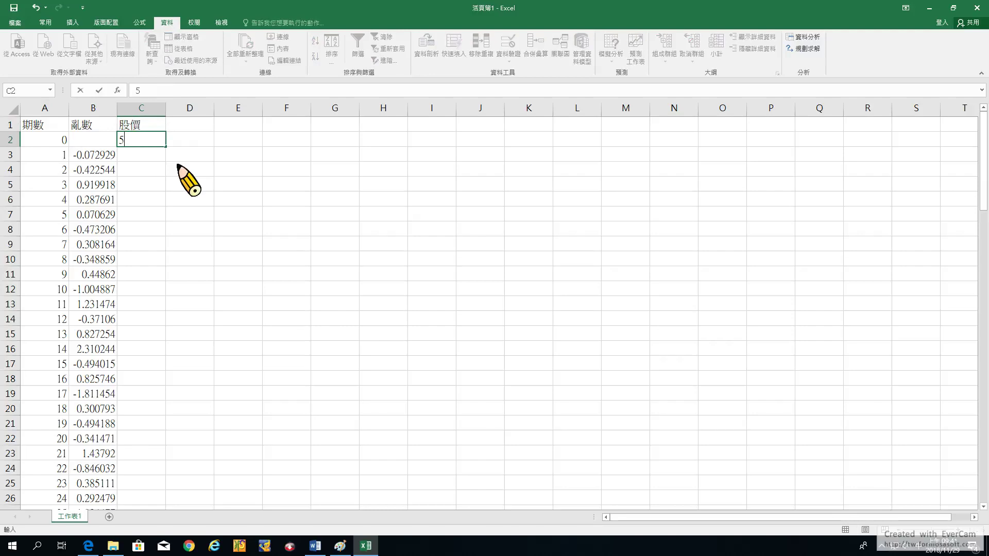
{"action": "type", "text": "50"}
{"action": "key", "text": "Return"}
- Insert a new column before the 股價 column and enter the heading 股價變動 in its first cell
{"action": "right_click", "coordinate": [146, 109]}
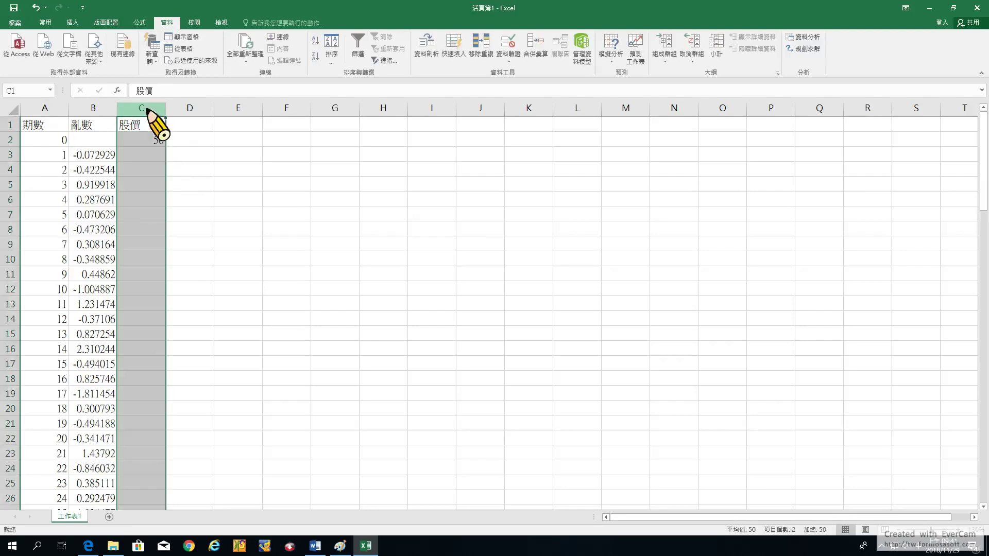
{"action": "left_click", "coordinate": [181, 184]}
{"action": "left_click", "coordinate": [146, 126]}
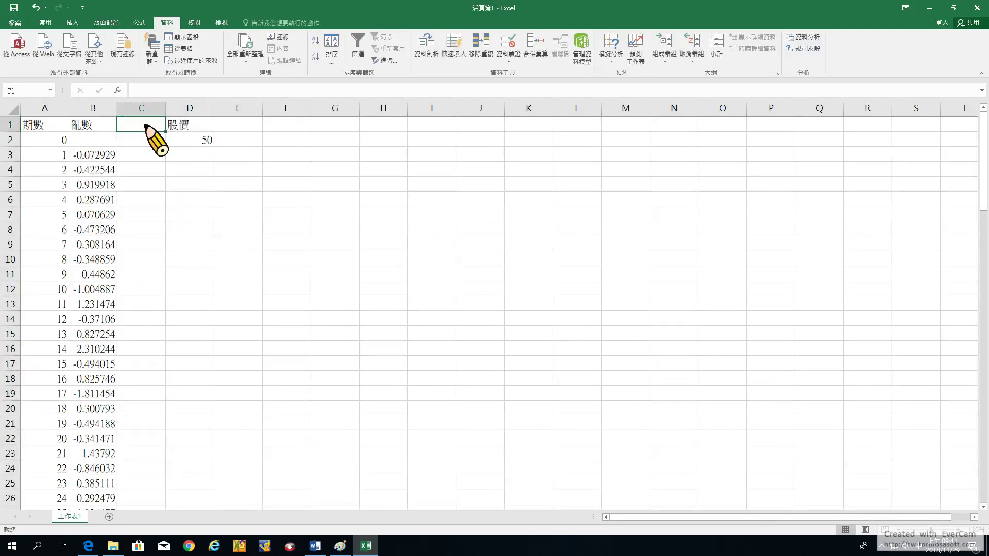
{"action": "type", "text": "股價便ㄉㄨㄥ"}
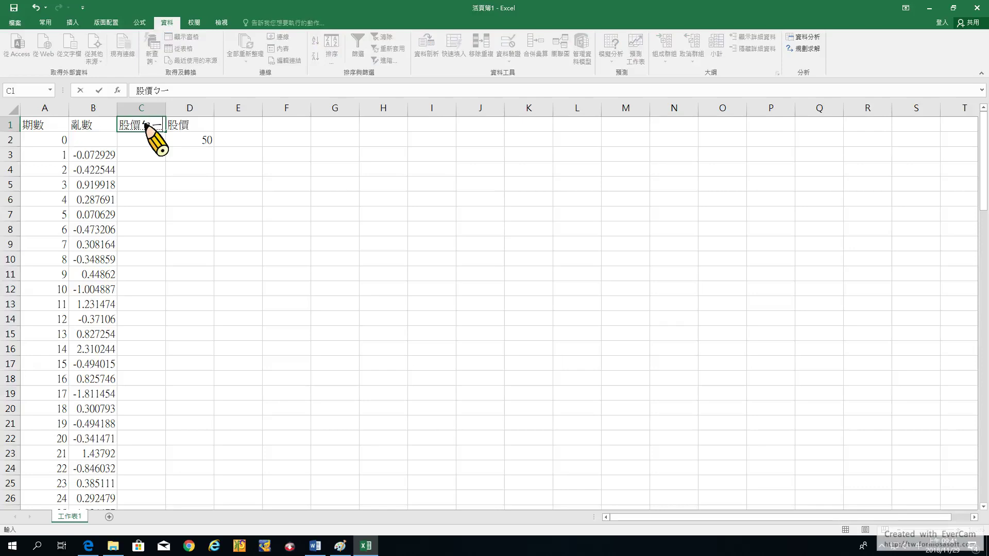
{"action": "type", "text": "ˋ"}
{"action": "key", "text": "Return"}
{"action": "key", "text": "Return"}
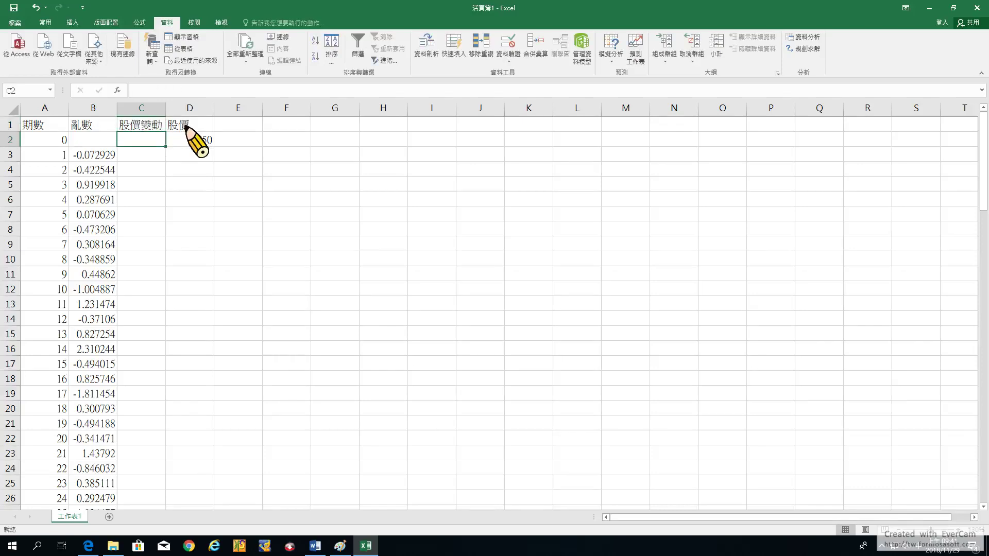
- Enter the parameter labels mu, sigma and dt in cells H1 to H3
{"action": "left_click", "coordinate": [141, 158]}
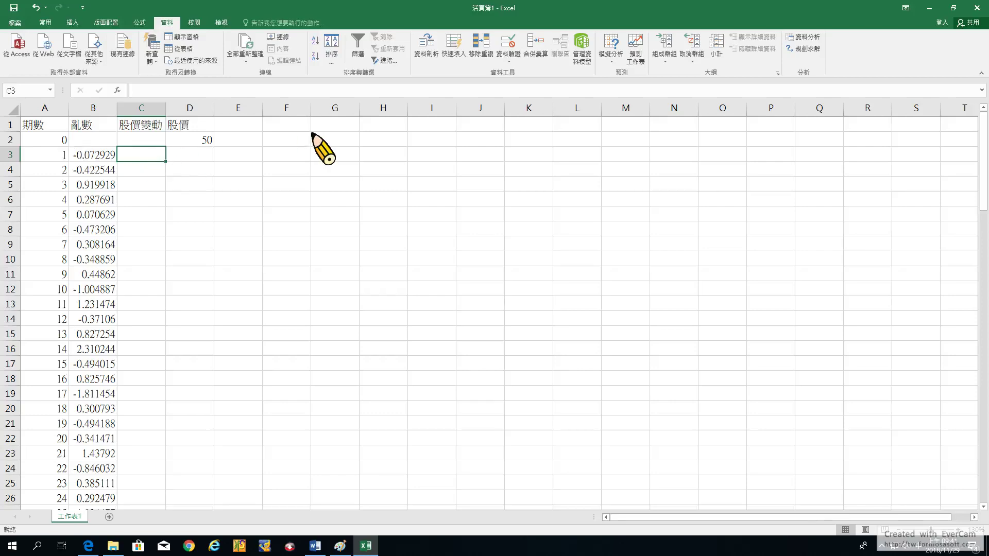
{"action": "left_click", "coordinate": [373, 128]}
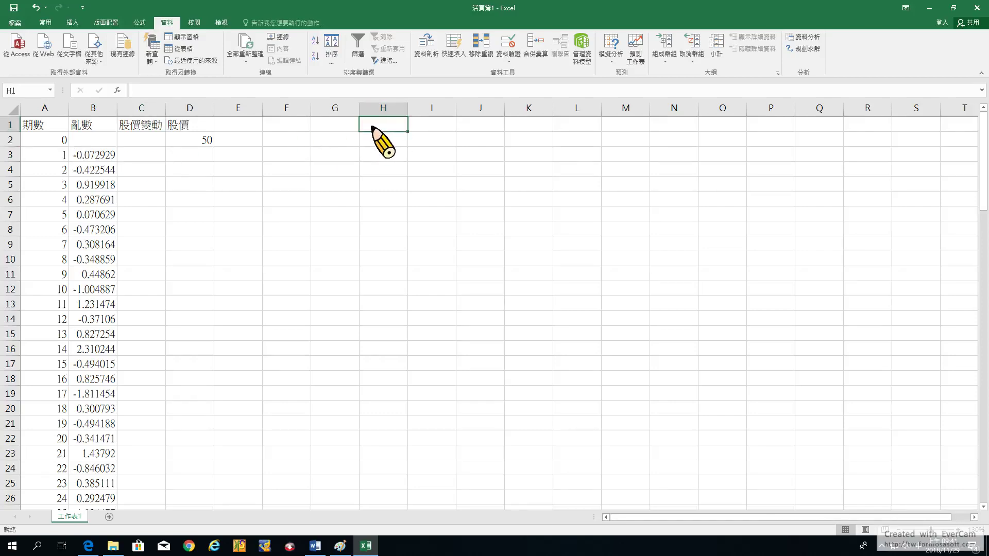
{"action": "type", "text": "mu"}
{"action": "key", "text": "Return"}
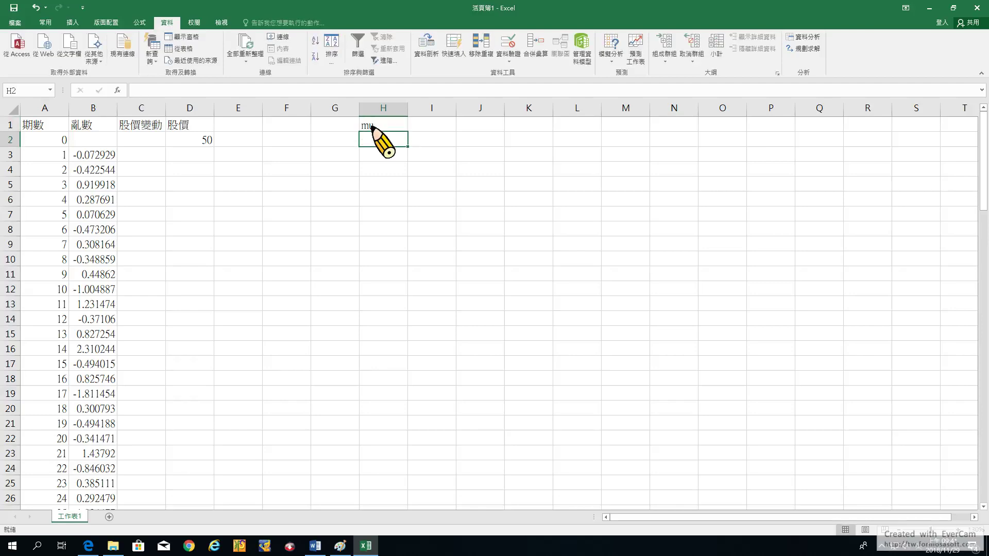
{"action": "type", "text": "sigma"}
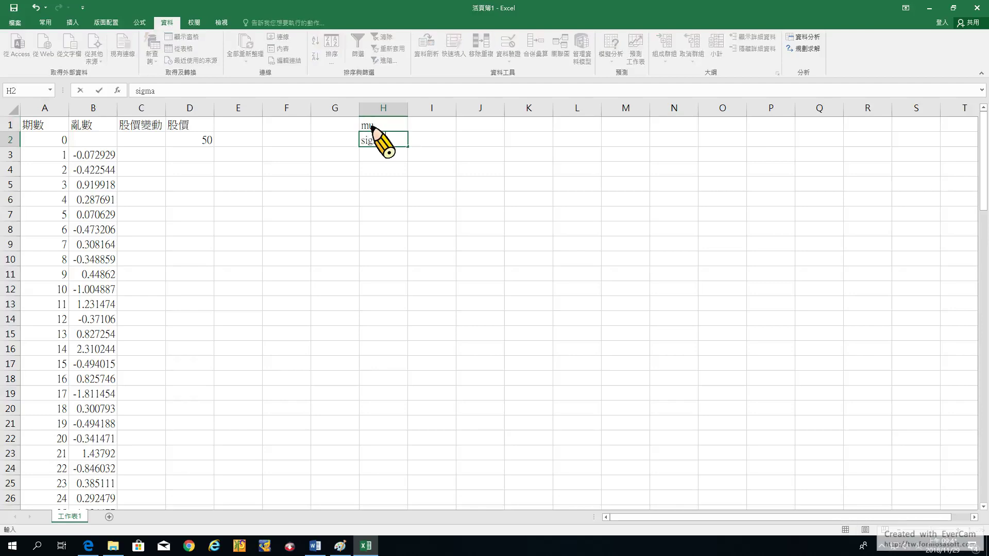
{"action": "key", "text": "Return"}
{"action": "type", "text": "dt"}
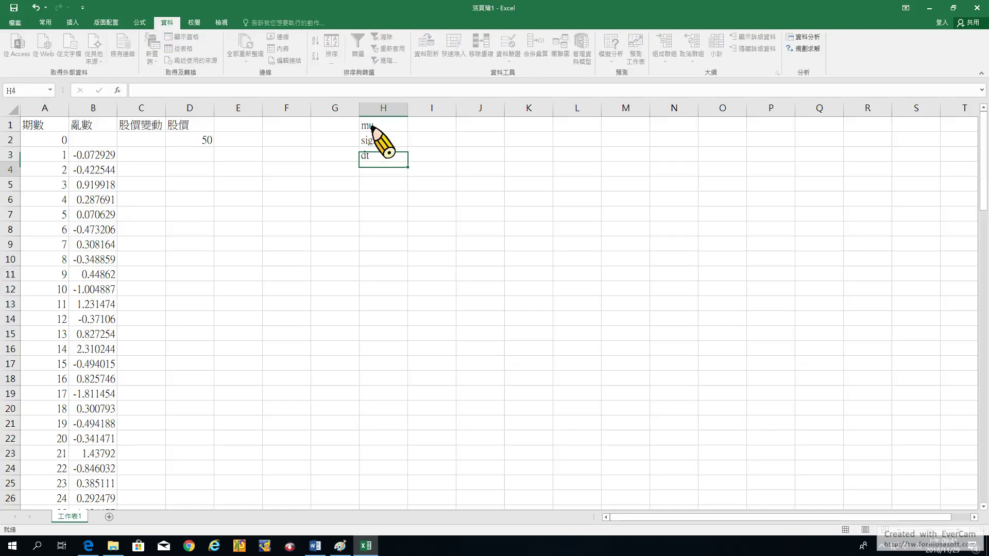
{"action": "key", "text": "Return"}
- Enter the parameter values 0.1 for mu, 0.2 for sigma and 0.01 for dt in cells I1 to I3
{"action": "left_click", "coordinate": [424, 126]}
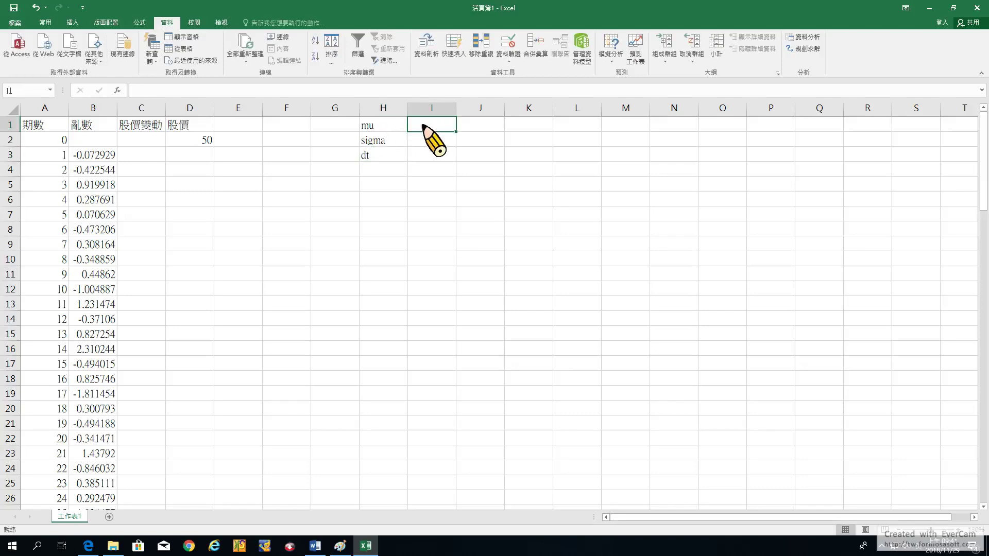
{"action": "type", "text": "0.1"}
{"action": "key", "text": "Return"}
{"action": "type", "text": "0"}
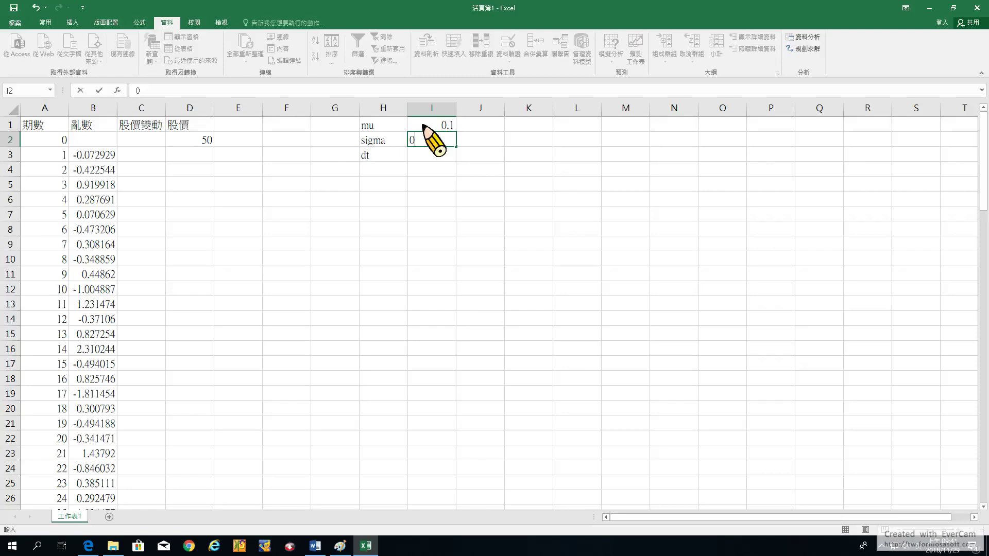
{"action": "type", "text": ".2"}
{"action": "key", "text": "Return"}
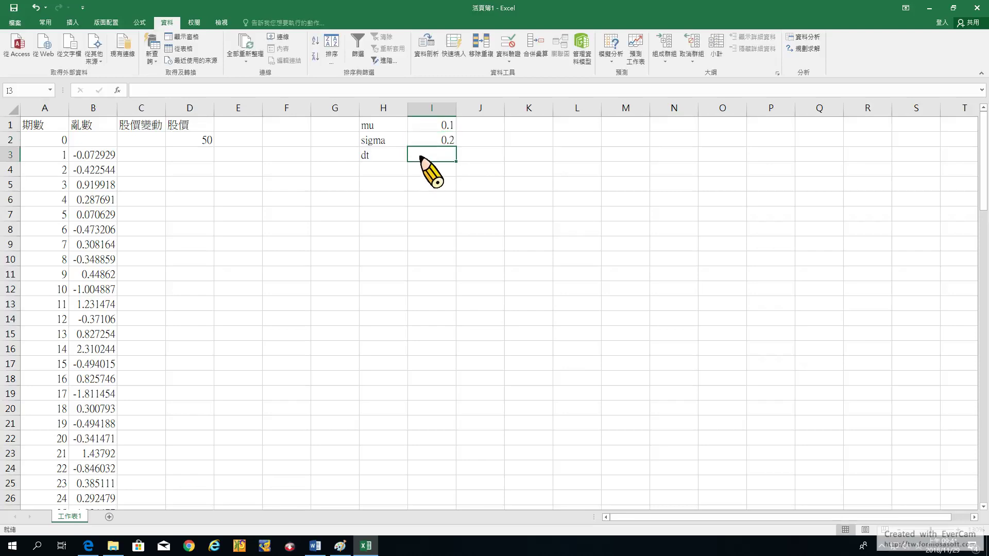
{"action": "type", "text": "0.01"}
{"action": "key", "text": "Return"}
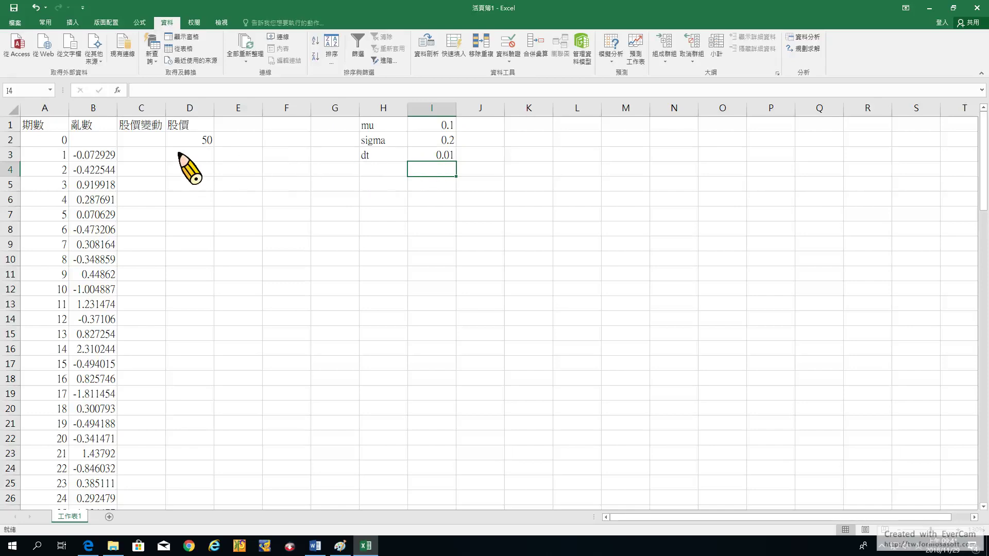
{"action": "left_click", "coordinate": [135, 157]}
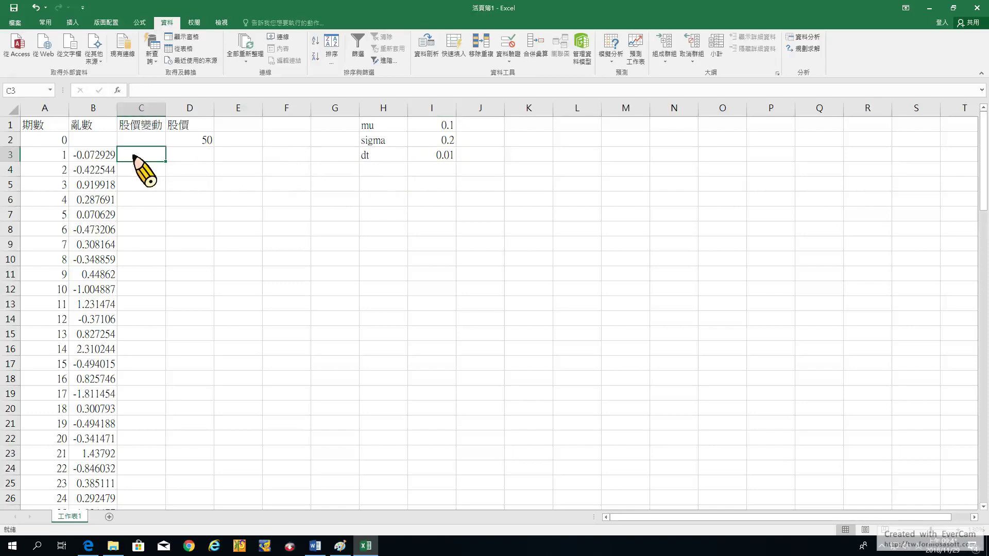
{"action": "type", "text": "="}
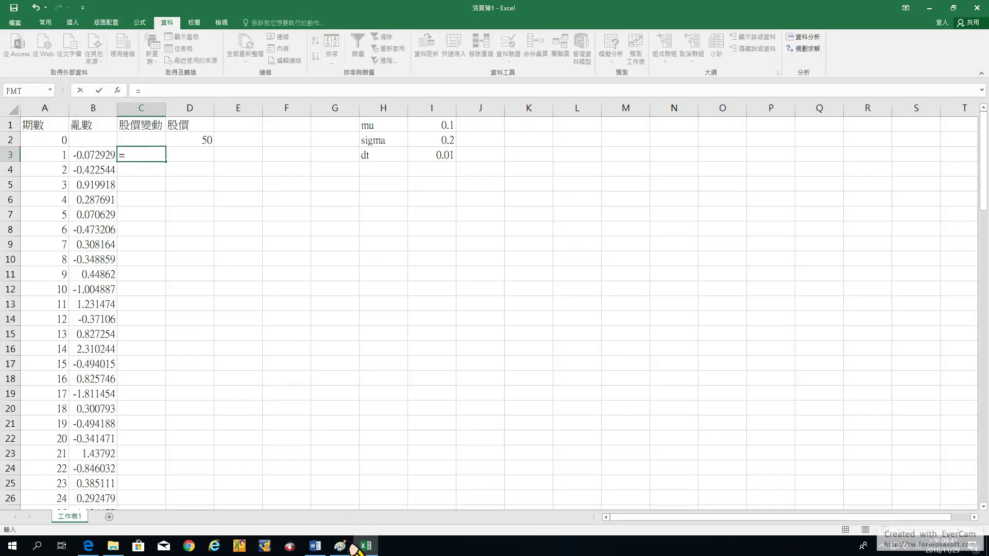
{"action": "key", "text": "Escape"}
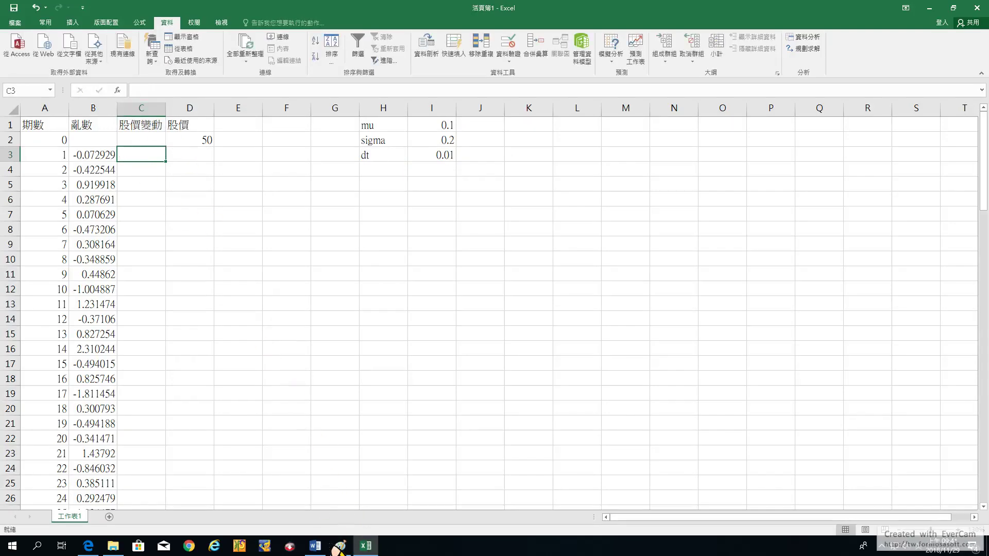
- Switch to Paint and outline in orange the denominator S with the right-hand side of the first ΔS/S equation
{"action": "left_click", "coordinate": [341, 546]}
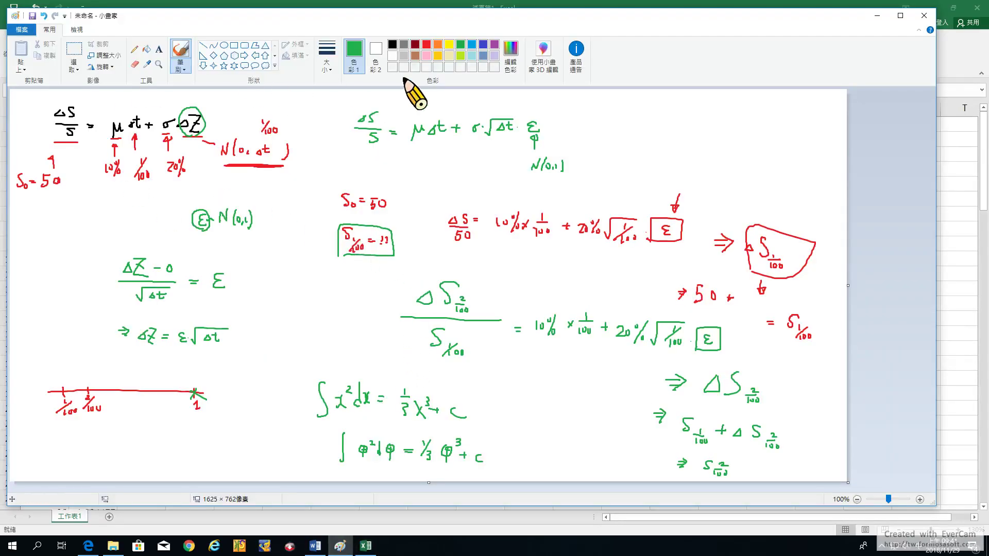
{"action": "left_click", "coordinate": [438, 45]}
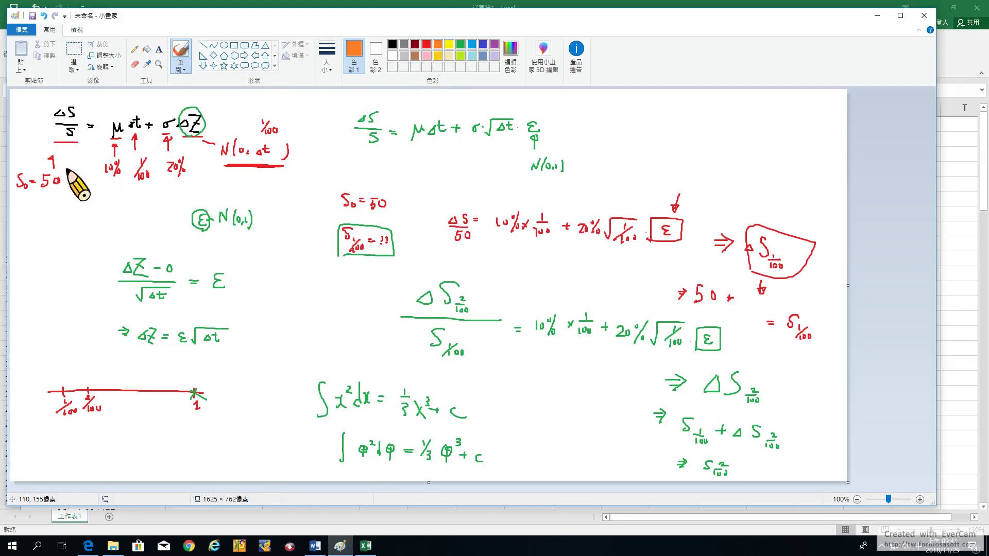
{"action": "mouse_move", "coordinate": [50, 131]}
{"action": "left_mouse_down"}
{"action": "mouse_move", "coordinate": [92, 130]}
{"action": "mouse_move", "coordinate": [122, 102]}
{"action": "mouse_move", "coordinate": [216, 134]}
{"action": "mouse_move", "coordinate": [51, 145]}
{"action": "mouse_move", "coordinate": [50, 131]}
{"action": "left_mouse_up"}
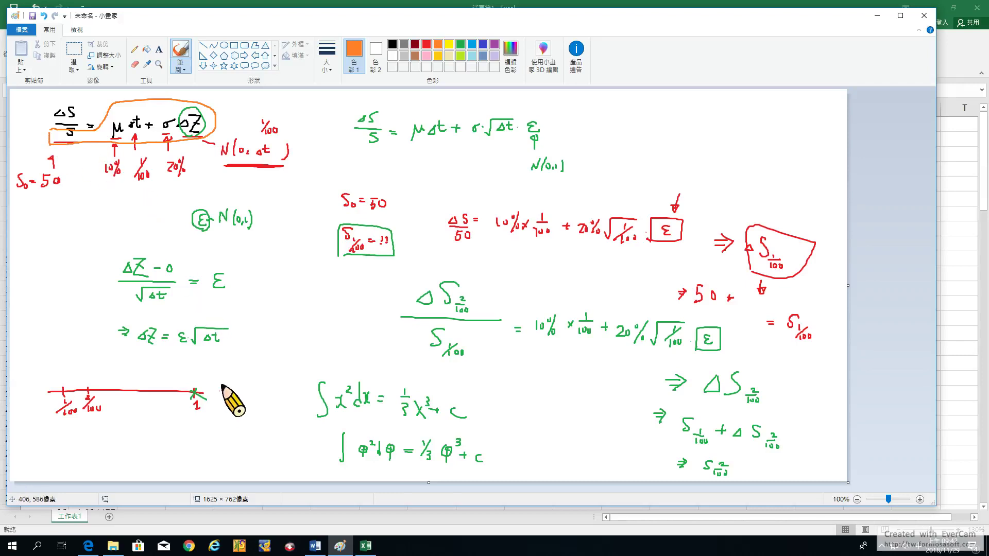
- Switch back to Excel and enter the price change formula =D2*(I1*I3+I2*SQRT(I3)*B3) in cell C3
{"action": "left_click", "coordinate": [366, 546]}
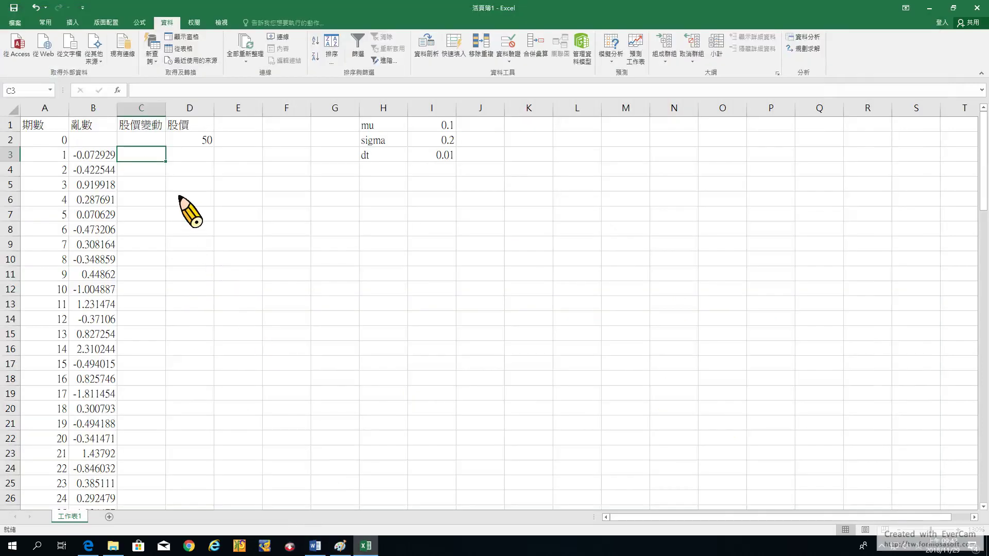
{"action": "type", "text": "="}
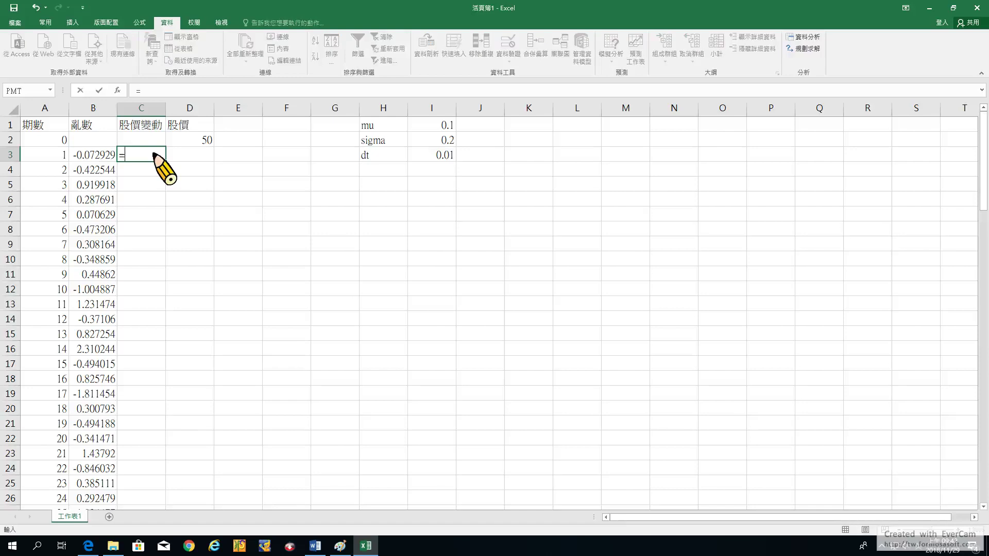
{"action": "left_click", "coordinate": [202, 143]}
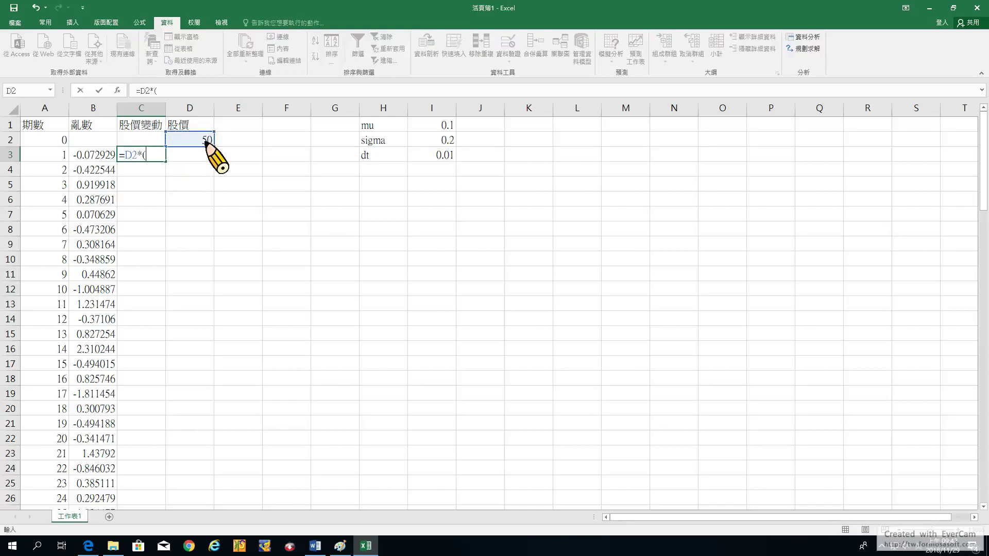
{"action": "left_click", "coordinate": [441, 127]}
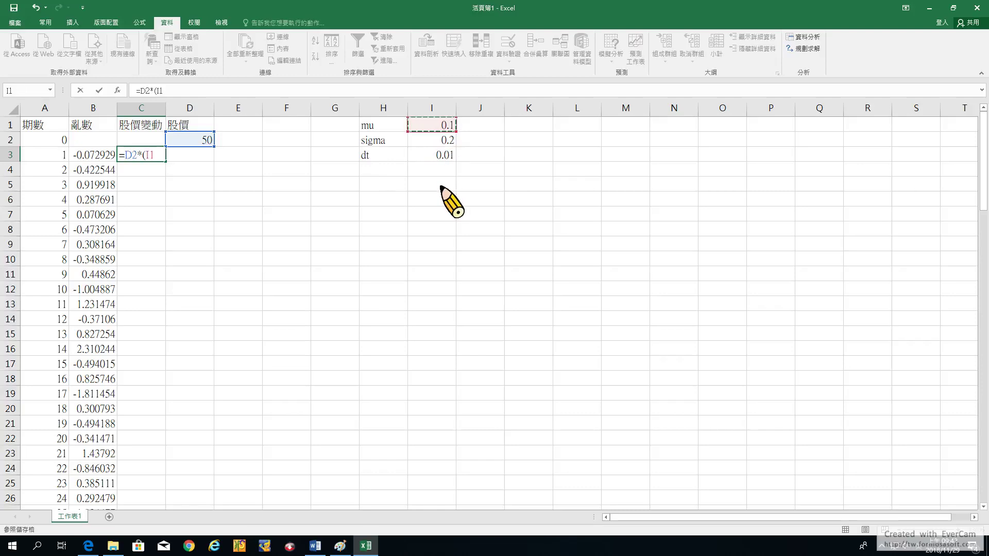
{"action": "left_click", "coordinate": [435, 157]}
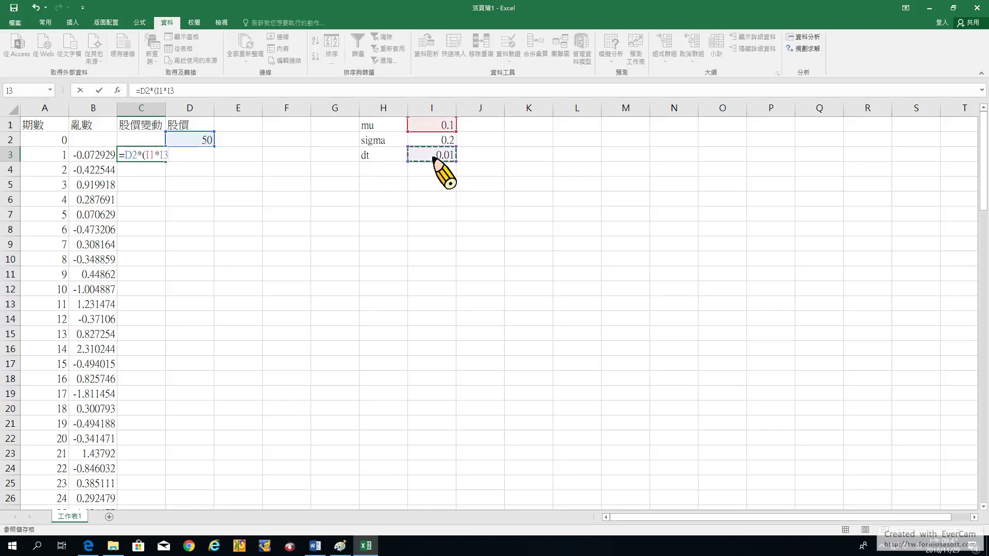
{"action": "type", "text": "+"}
{"action": "left_click", "coordinate": [444, 142]}
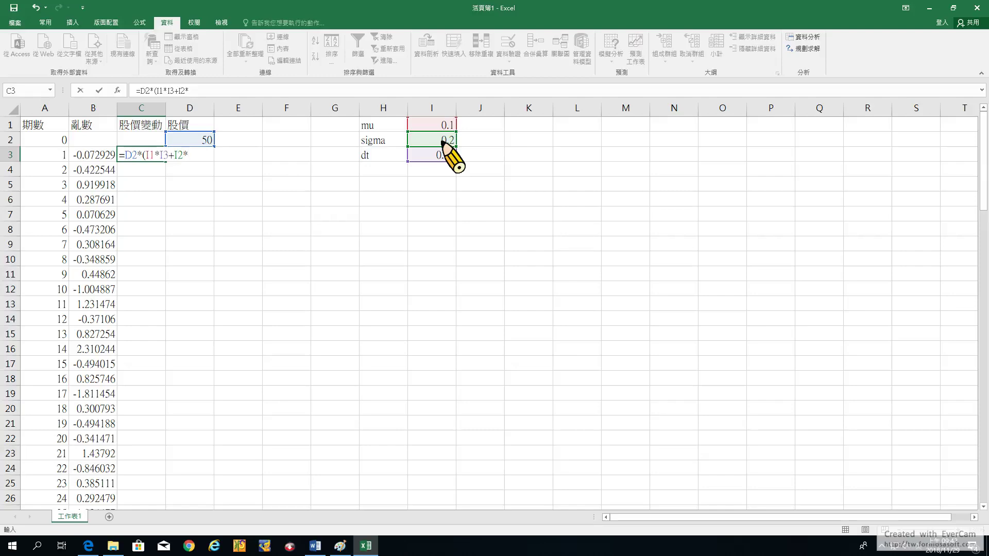
{"action": "type", "text": "*sqrt"}
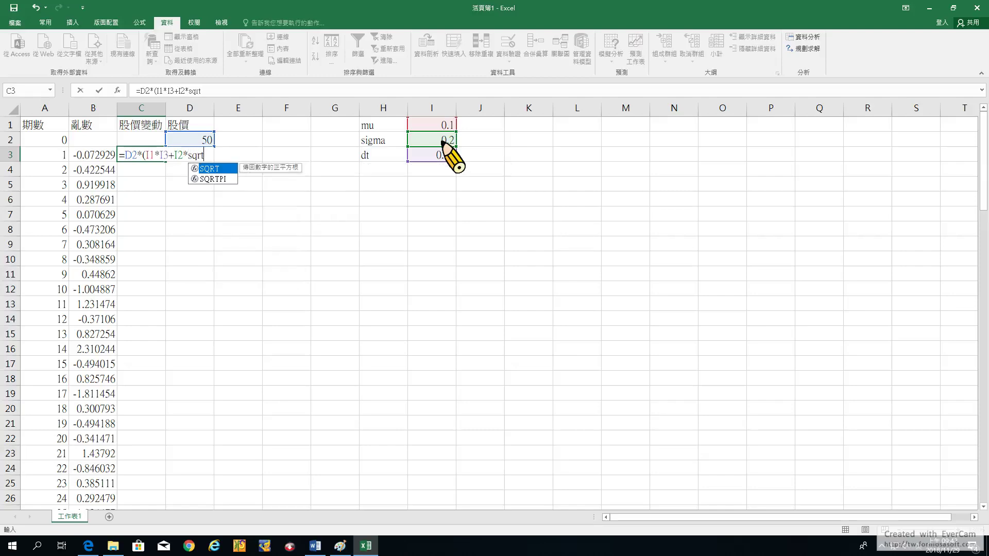
{"action": "type", "text": "("}
{"action": "left_click", "coordinate": [433, 157]}
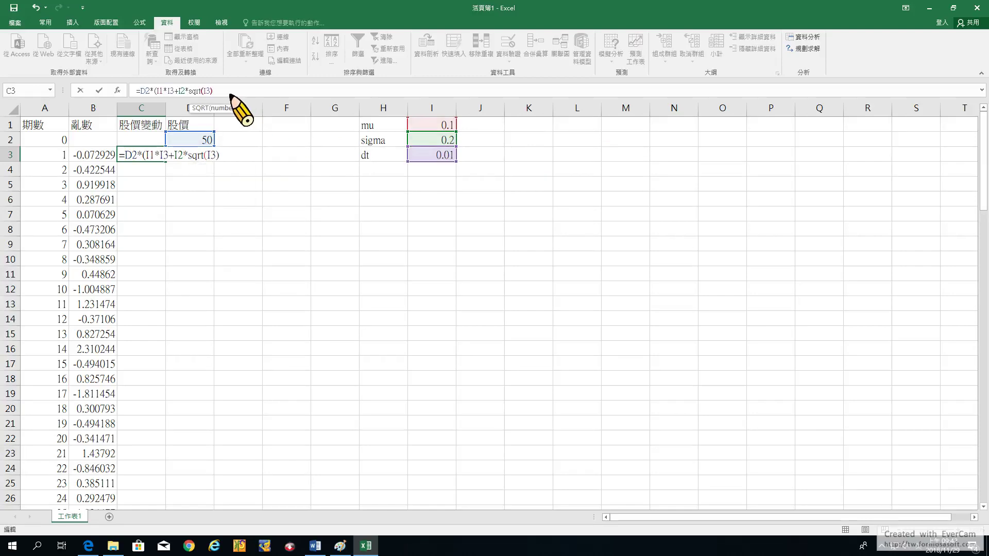
{"action": "type", "text": ")*"}
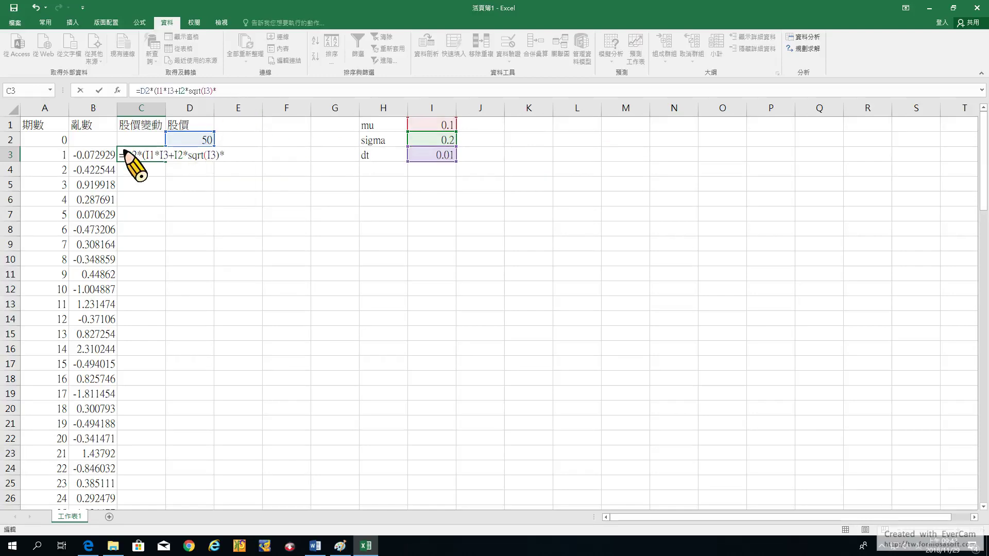
{"action": "left_click", "coordinate": [97, 155]}
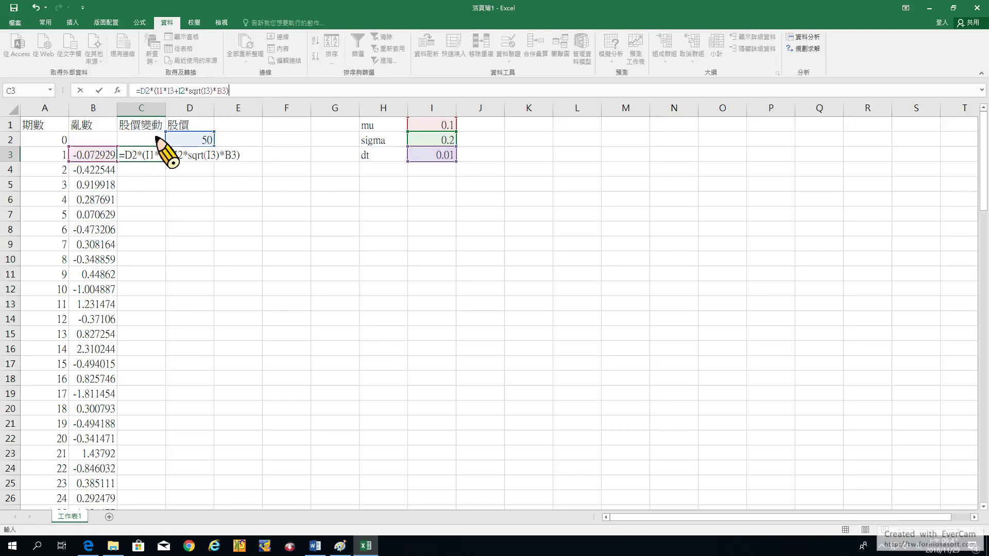
{"action": "key", "text": "Return"}
- Make the parameter references in C3 absolute, so the formula reads =D2*($I$1*$I$3+$I$2*SQRT($I$3)*B3)
{"action": "left_click", "coordinate": [159, 156]}
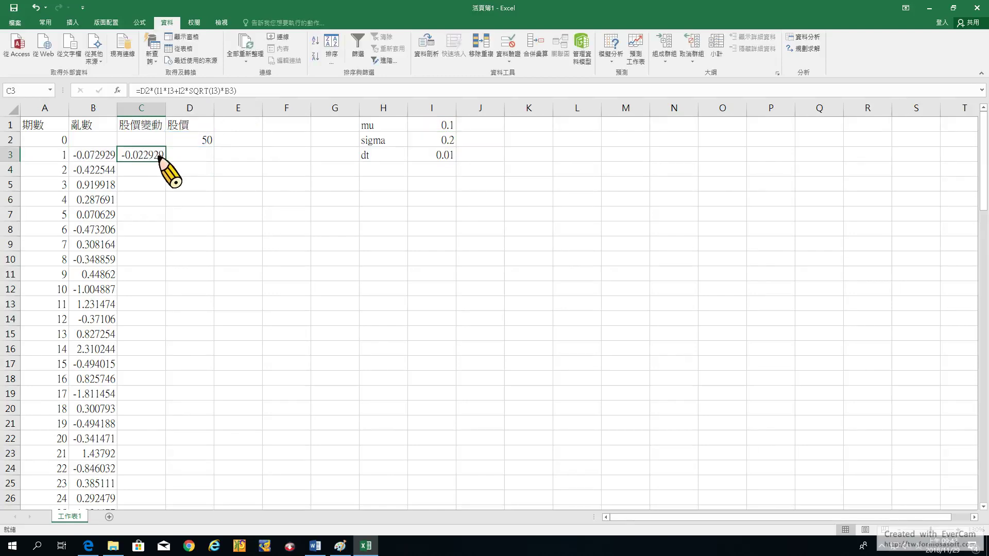
{"action": "left_click", "coordinate": [160, 92]}
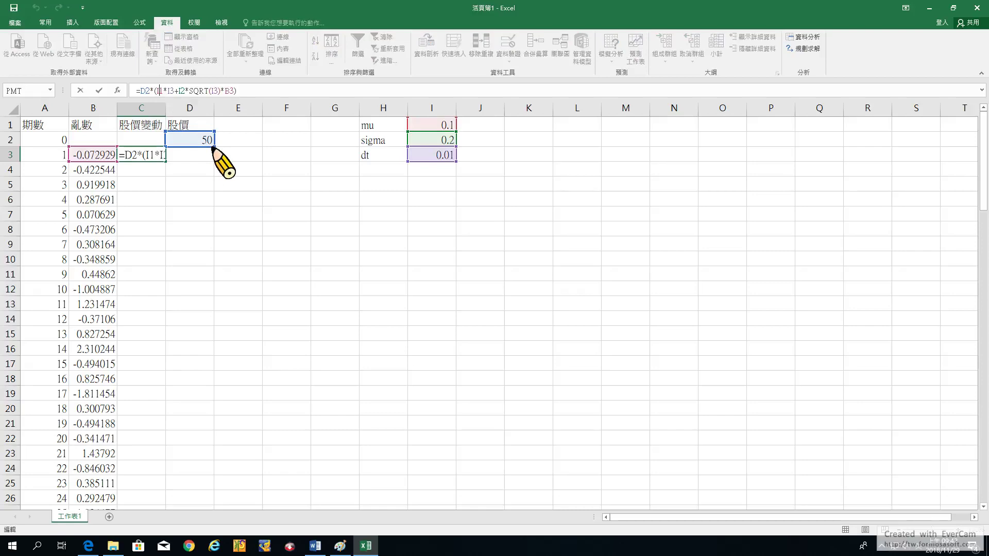
{"action": "key", "text": "F4"}
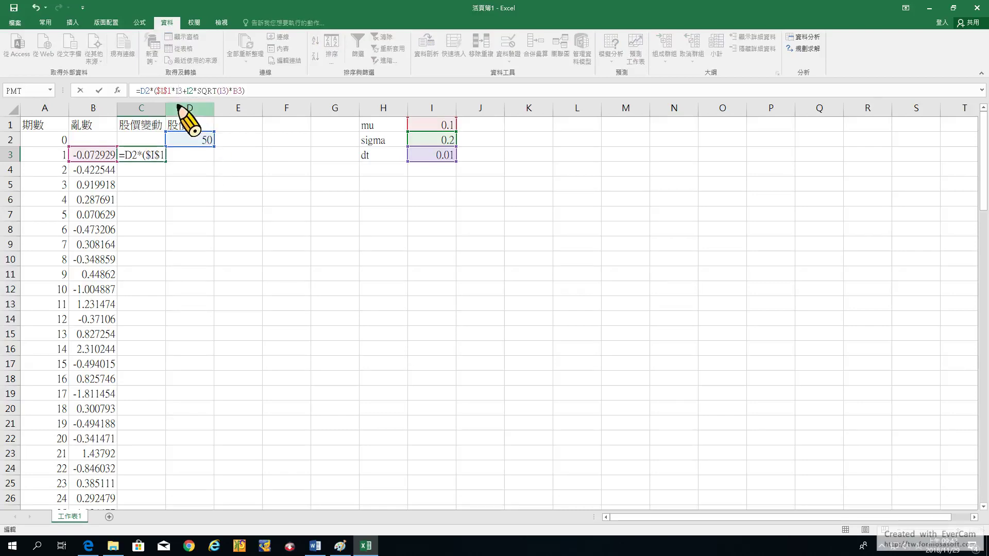
{"action": "key", "text": "F4"}
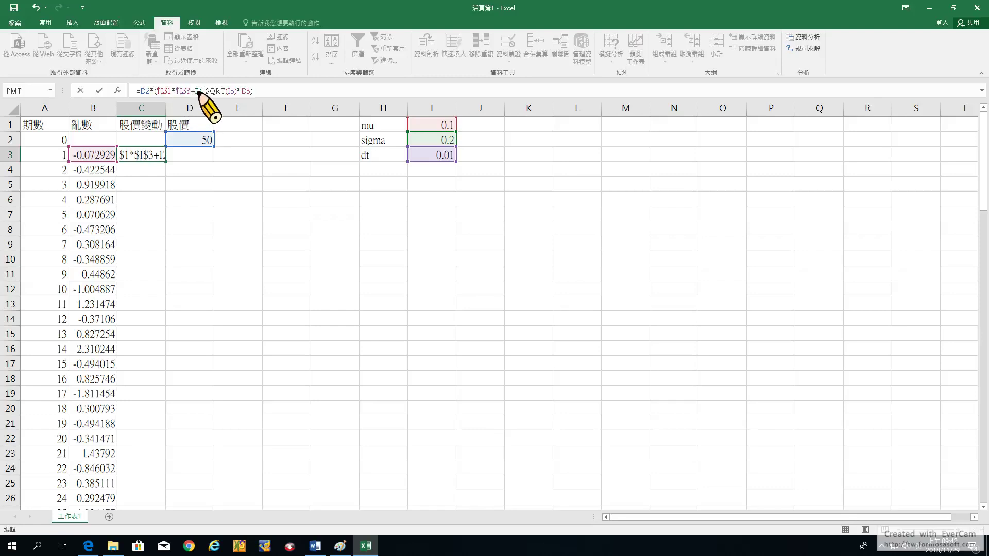
{"action": "left_click", "coordinate": [199, 91]}
{"action": "key", "text": "F4"}
{"action": "left_click", "coordinate": [242, 91]}
{"action": "key", "text": "F4"}
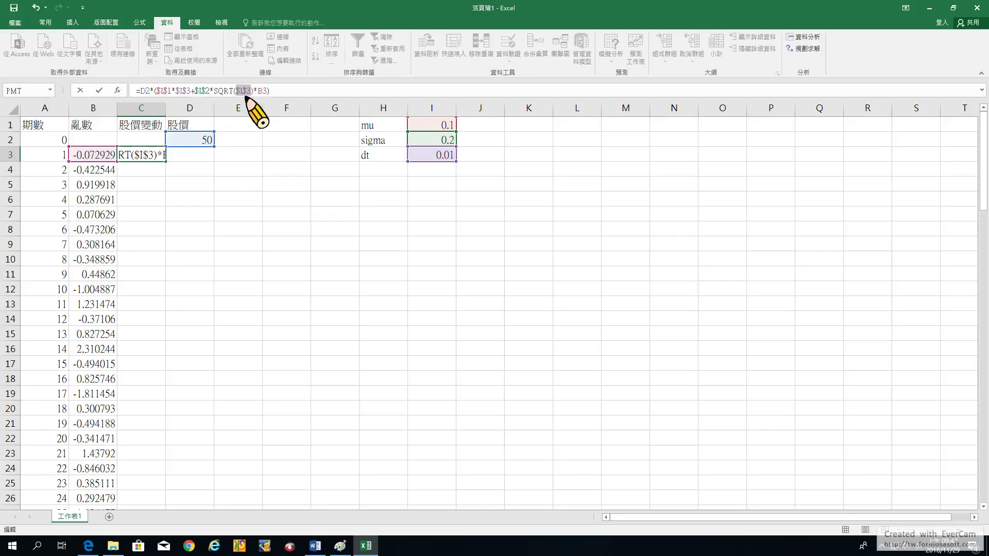
{"action": "key", "text": "Return"}
{"action": "left_click", "coordinate": [145, 157]}
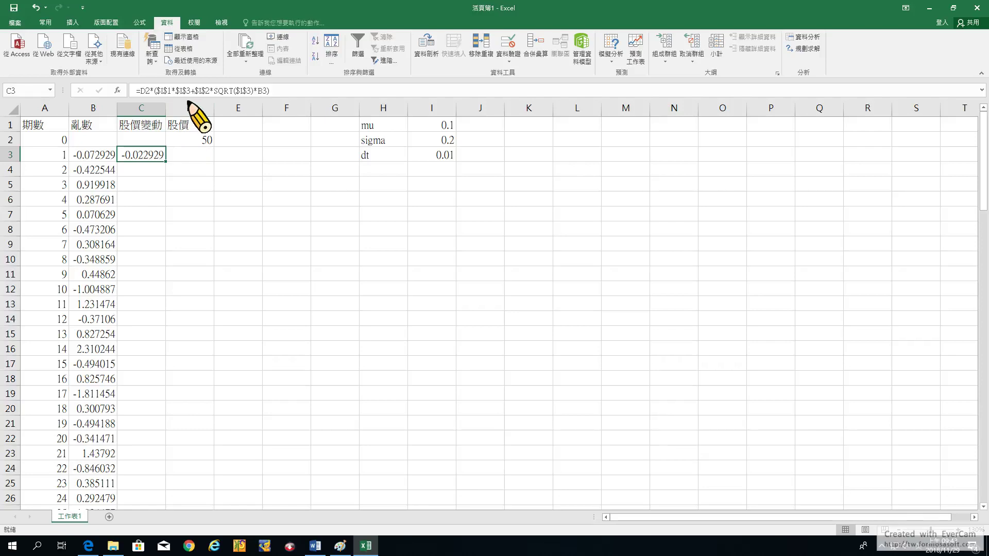
- Enter a formula in D3 that adds the price change in C3 to the previous price in D2
{"action": "left_click", "coordinate": [193, 156]}
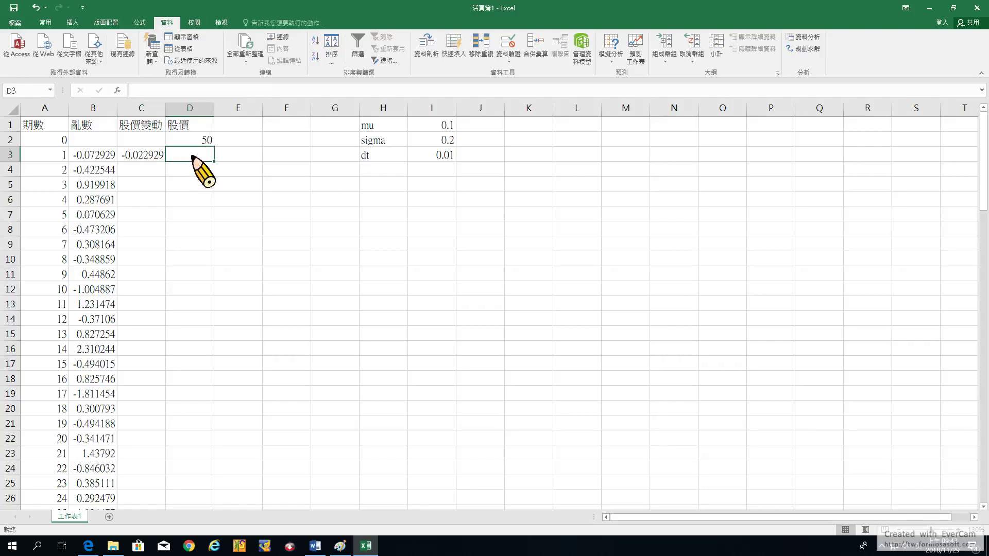
{"action": "type", "text": "="}
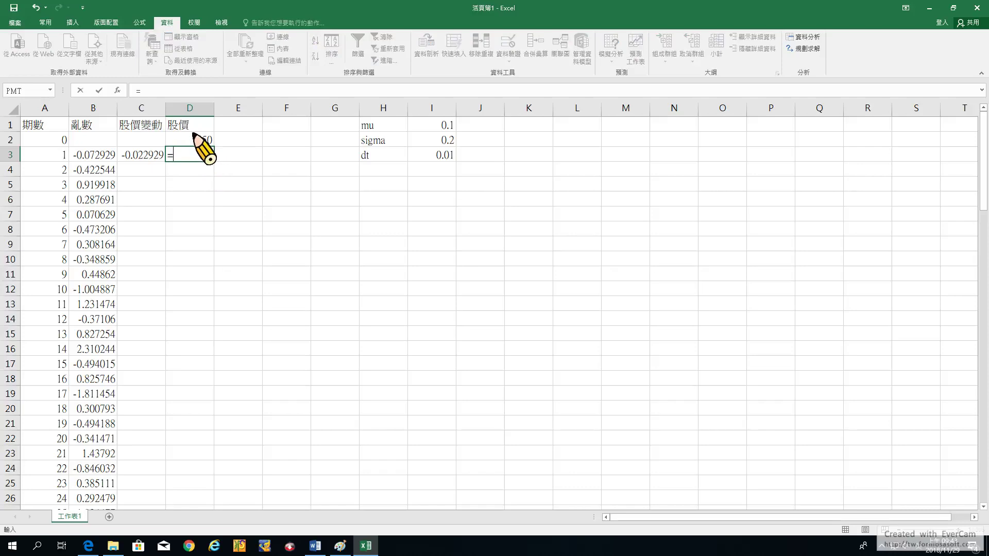
{"action": "left_click", "coordinate": [190, 138]}
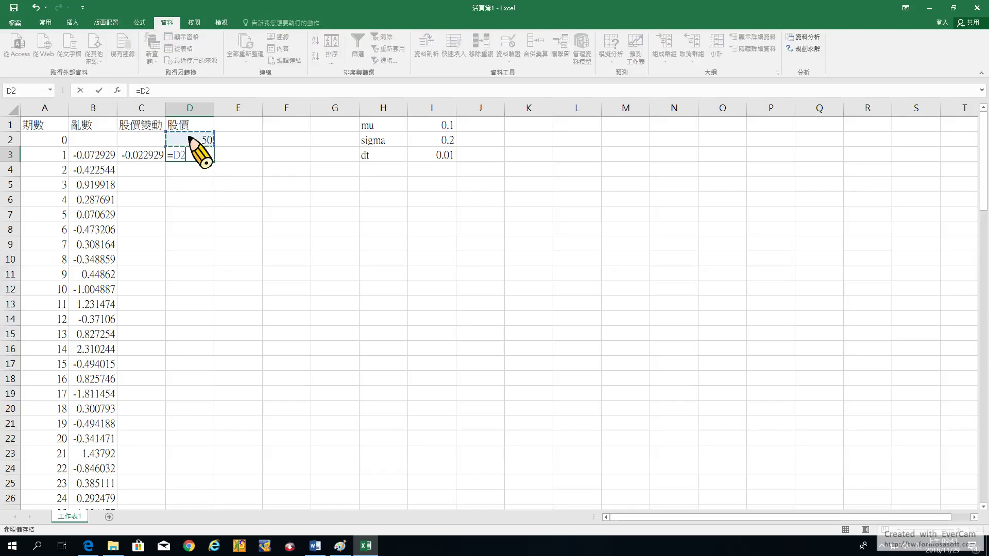
{"action": "left_click", "coordinate": [147, 157]}
{"action": "key", "text": "Return"}
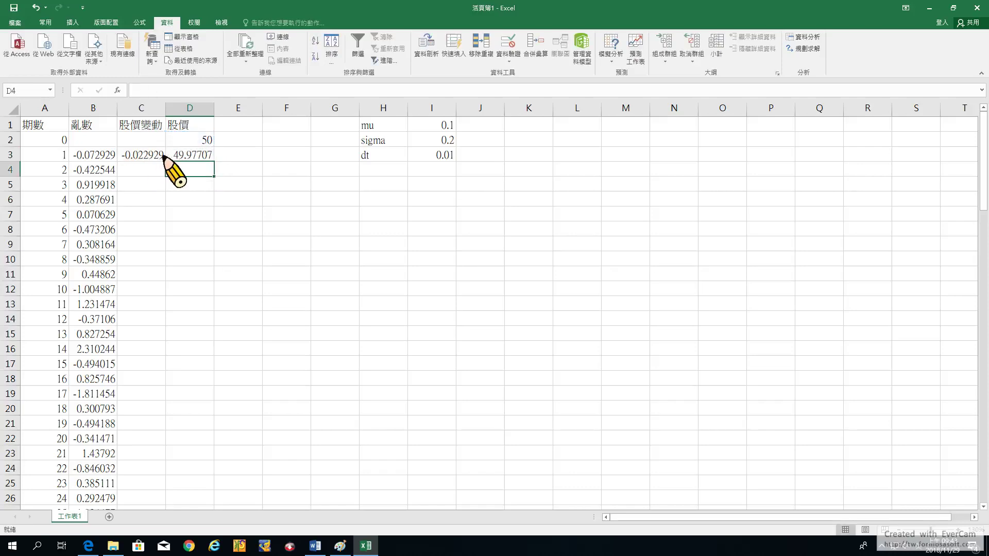
- Fill the formulas in C3:D3 down to row 102 and check the columns through period 100
{"action": "left_click_drag", "start_coordinate": [144, 155], "coordinate": [203, 161]}
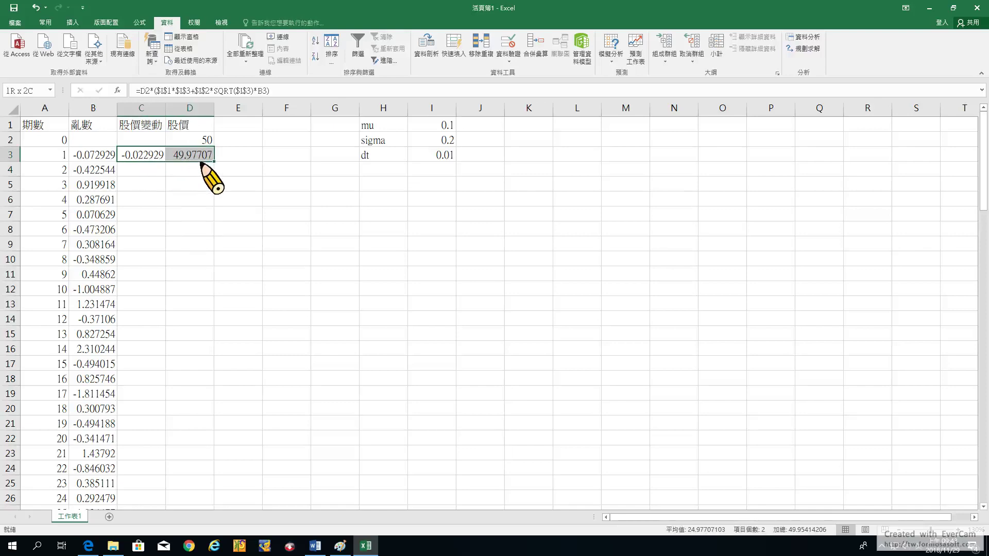
{"action": "left_click", "coordinate": [139, 155]}
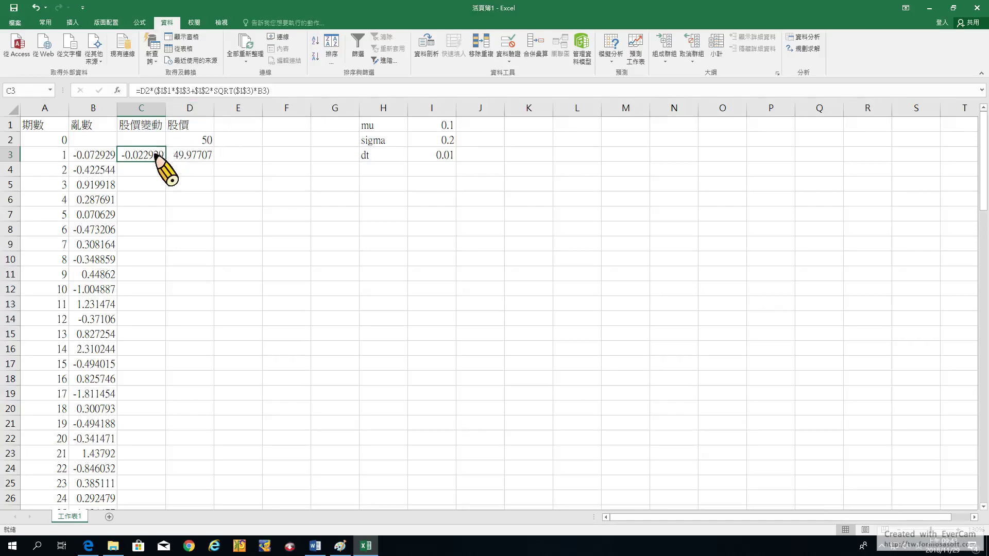
{"action": "left_click_drag", "start_coordinate": [155, 156], "coordinate": [214, 161]}
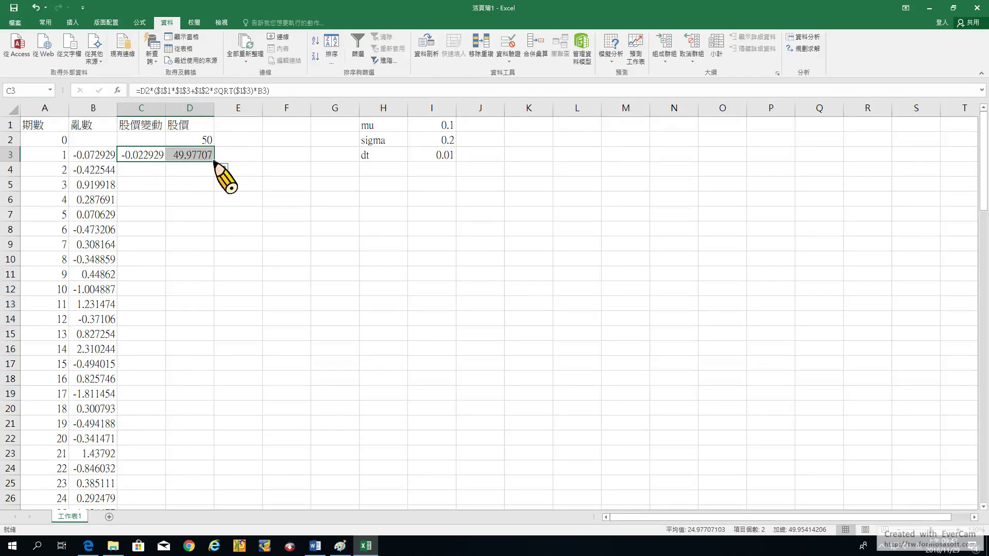
{"action": "double_click", "coordinate": [213, 161]}
{"action": "scroll", "coordinate": [278, 270], "scroll_direction": "down", "scroll_amount": 16}
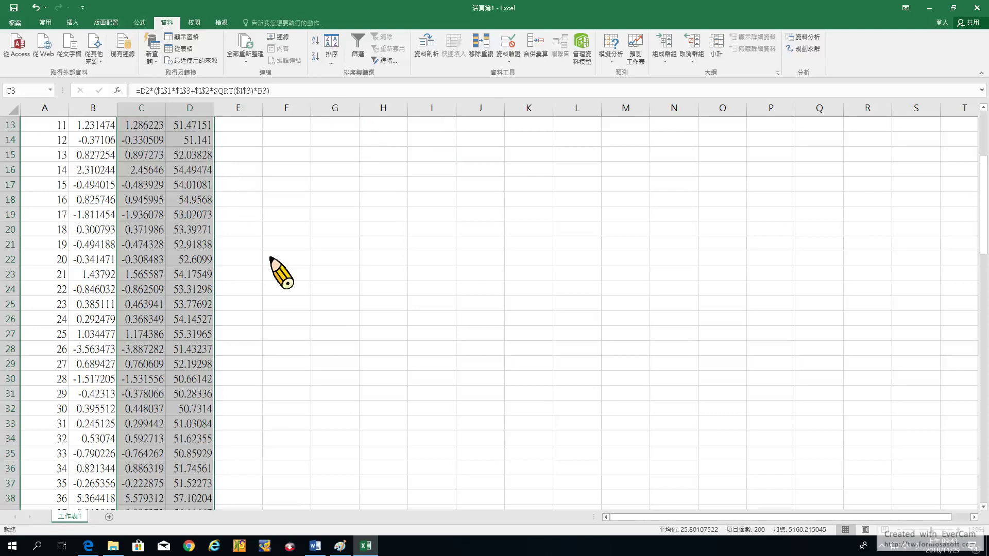
{"action": "scroll", "coordinate": [279, 270], "scroll_direction": "down", "scroll_amount": 13}
{"action": "scroll", "coordinate": [277, 271], "scroll_direction": "up", "scroll_amount": 12}
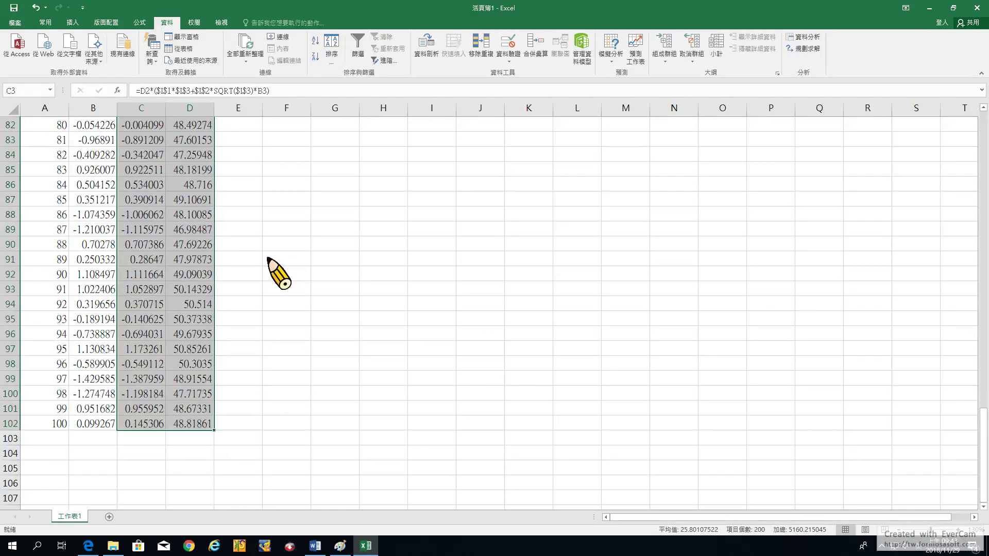
{"action": "scroll", "coordinate": [269, 259], "scroll_direction": "up", "scroll_amount": 17}
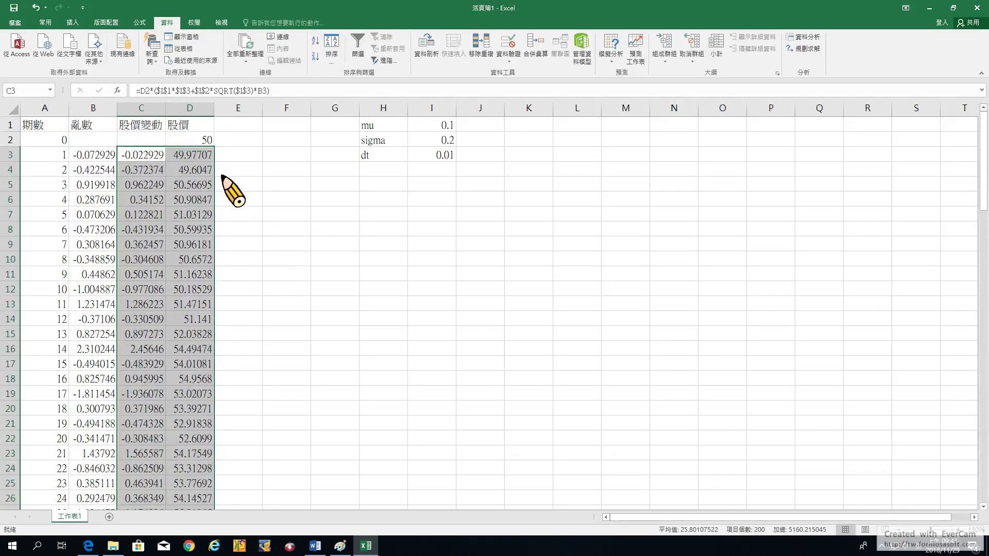
- Insert a 2-D line chart of the whole 股價 column, including its heading
{"action": "left_click", "coordinate": [187, 124]}
{"action": "key", "text": "ctrl+shift+Down"}
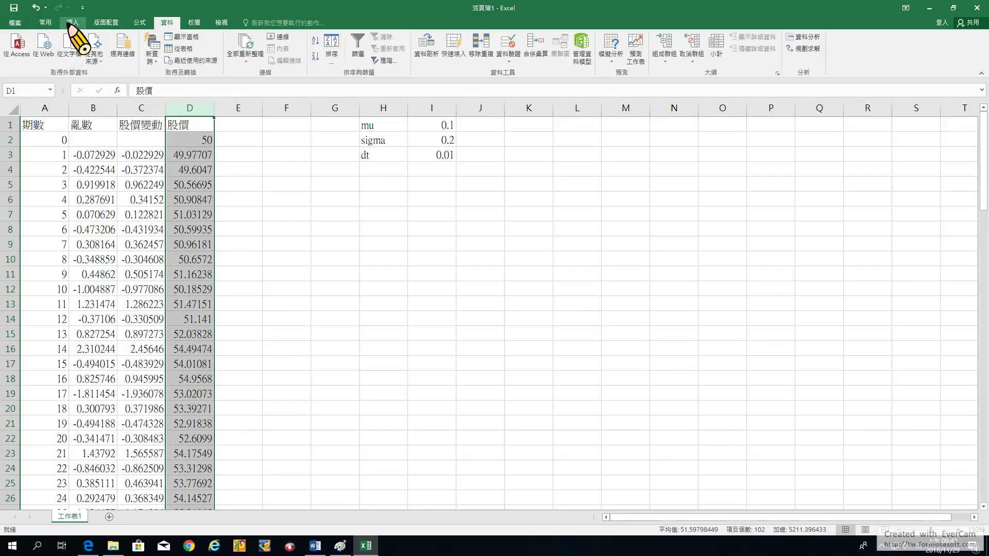
{"action": "left_click", "coordinate": [44, 23]}
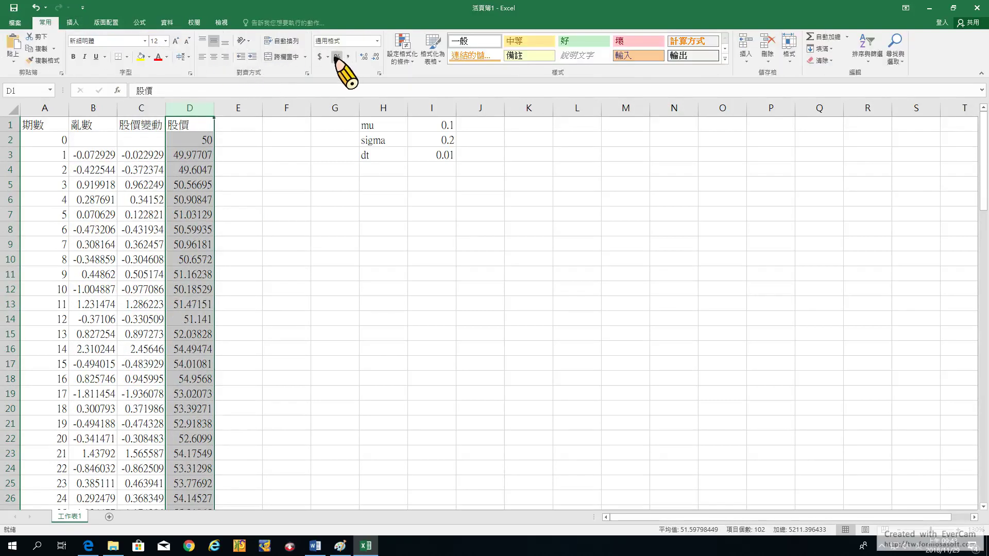
{"action": "left_click", "coordinate": [72, 23]}
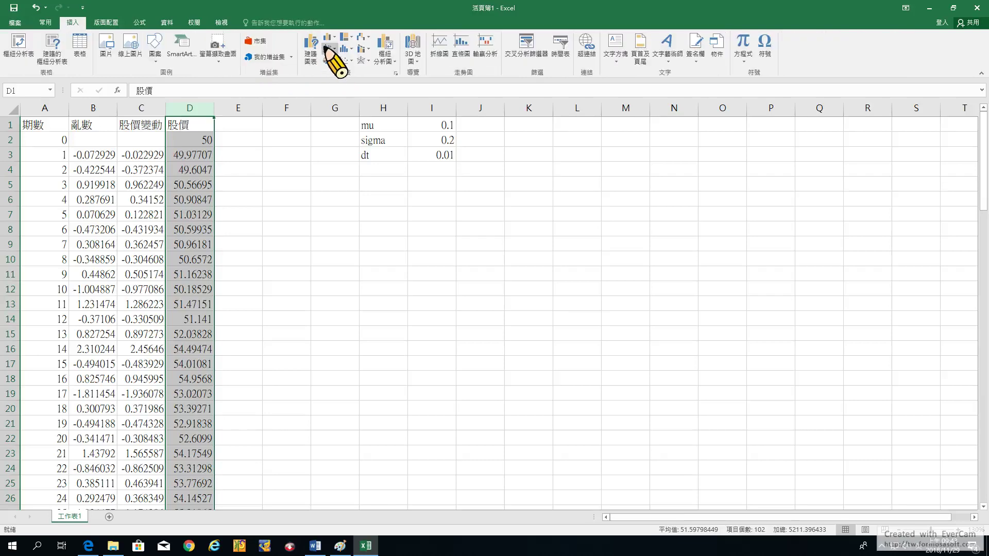
{"action": "left_click", "coordinate": [328, 49]}
{"action": "left_click", "coordinate": [334, 77]}
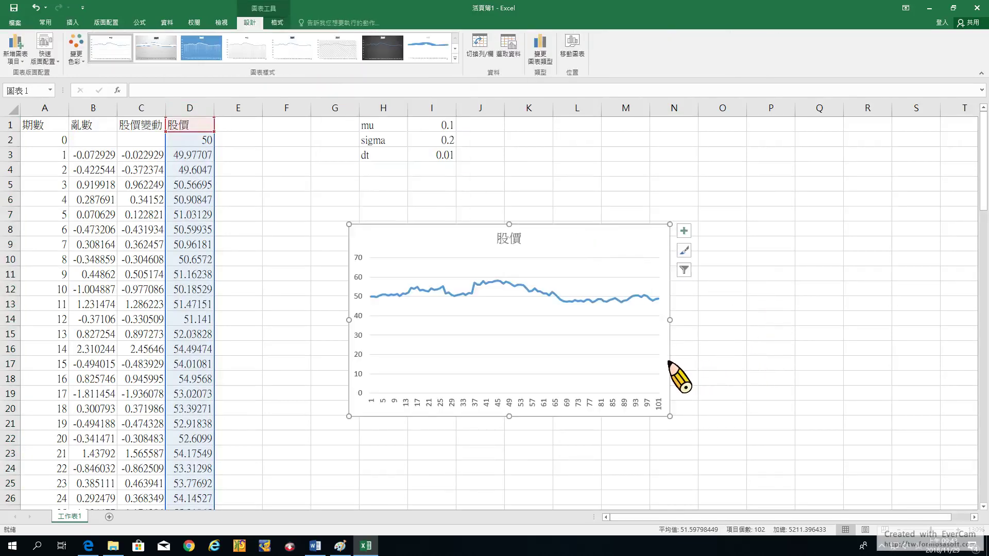
- Set the minimum of the stock price chart's vertical axis to 35.0 and close the axis formatting options
{"action": "right_click", "coordinate": [361, 259]}
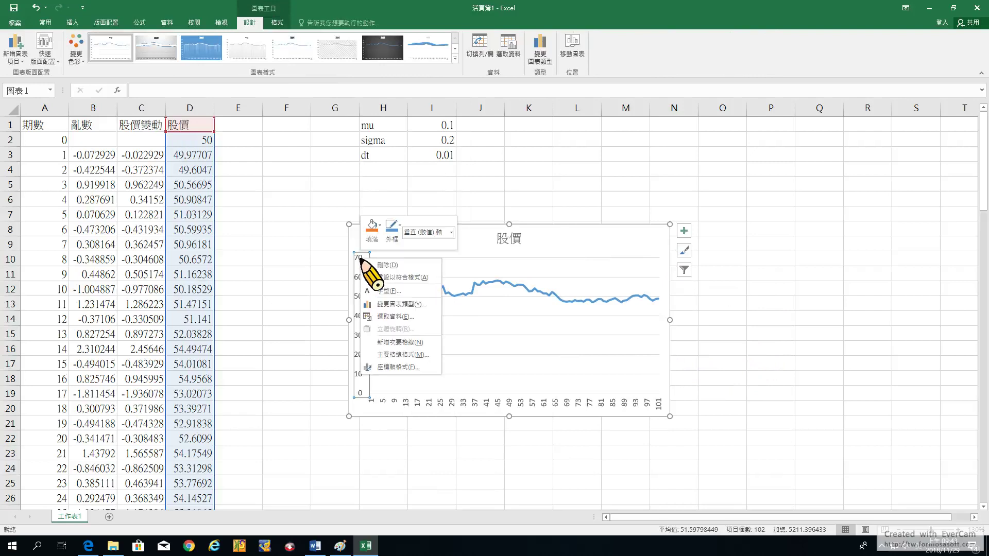
{"action": "left_click", "coordinate": [403, 366]}
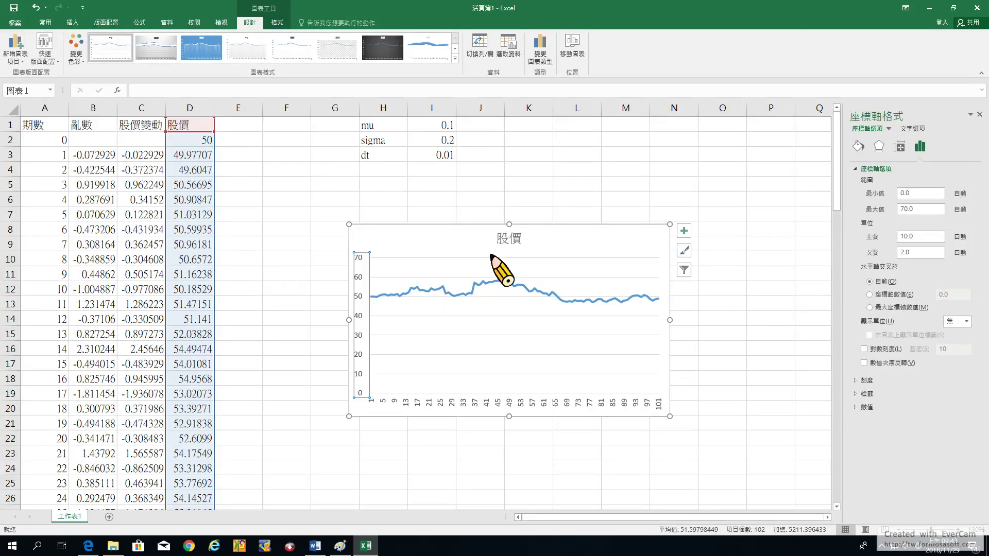
{"action": "left_click_drag", "start_coordinate": [917, 196], "coordinate": [882, 197]}
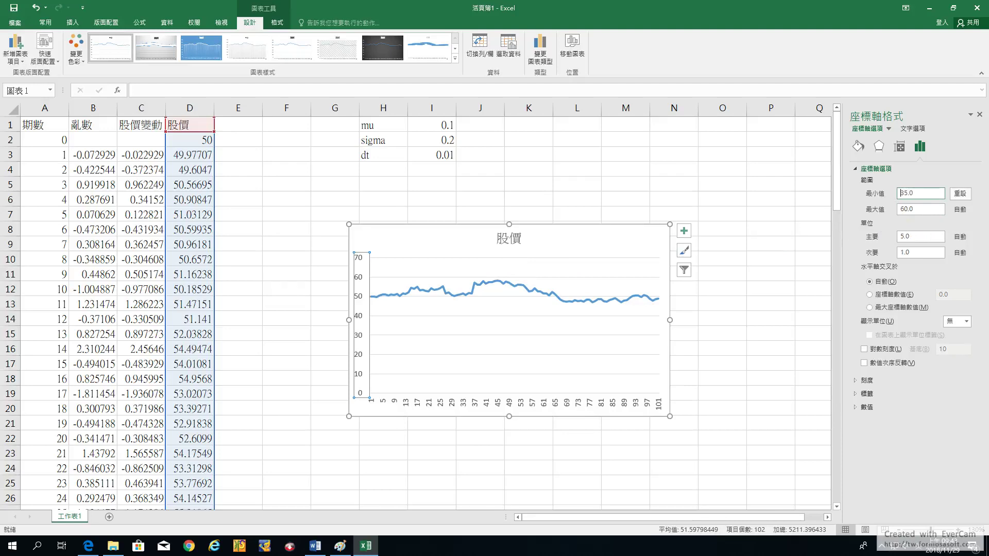
{"action": "type", "text": "35.0"}
{"action": "key", "text": "Return"}
{"action": "left_click", "coordinate": [735, 203]}
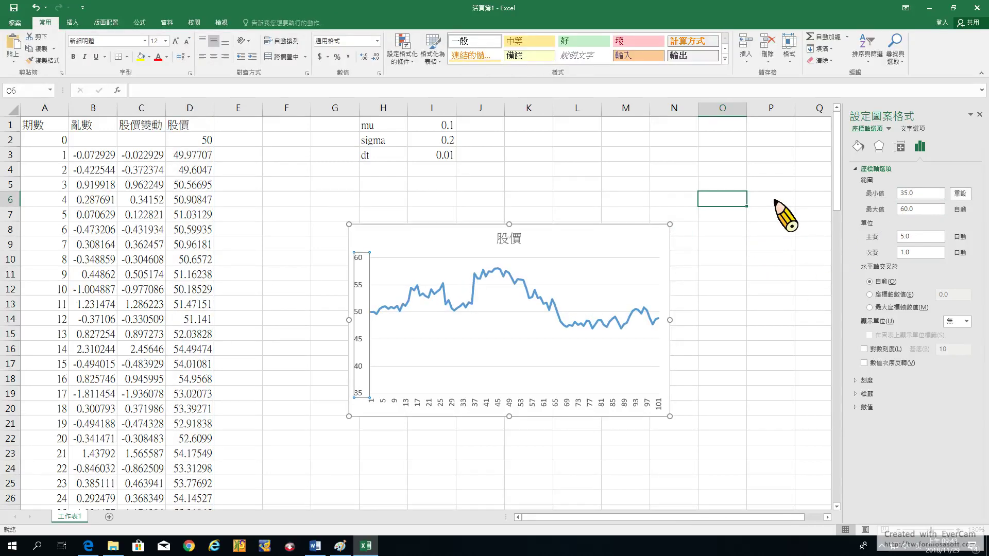
{"action": "left_click", "coordinate": [977, 113]}
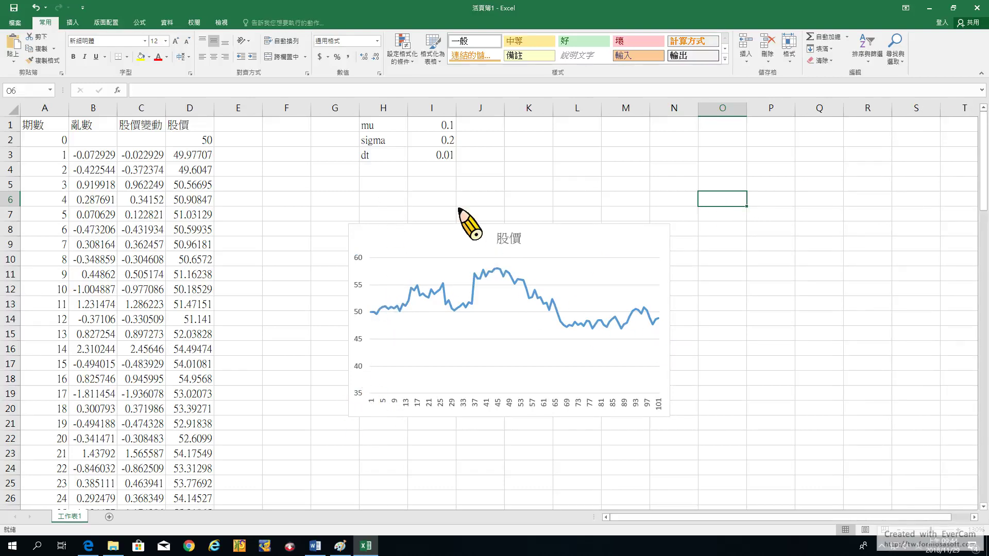
- Regenerate 100 normal random numbers with mean 0 and standard deviation 1 in B3:B102, replacing the existing data
{"action": "left_click", "coordinate": [168, 23]}
{"action": "left_click", "coordinate": [802, 37]}
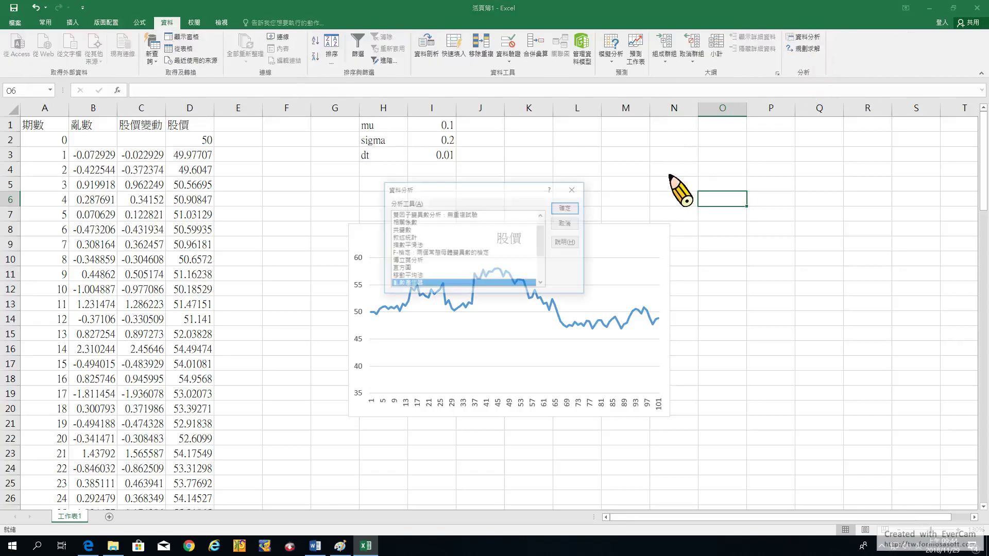
{"action": "left_click", "coordinate": [564, 208]}
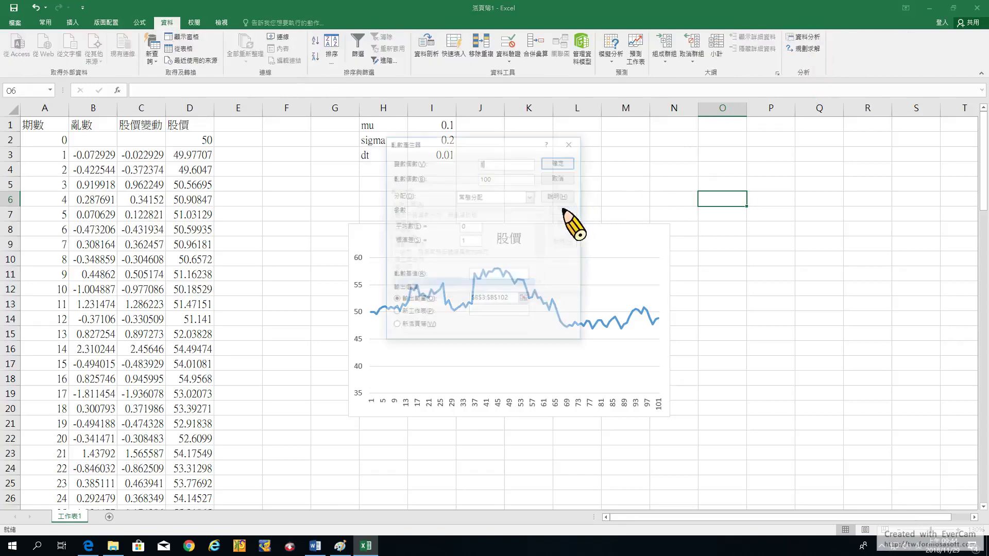
{"action": "left_click", "coordinate": [560, 163]}
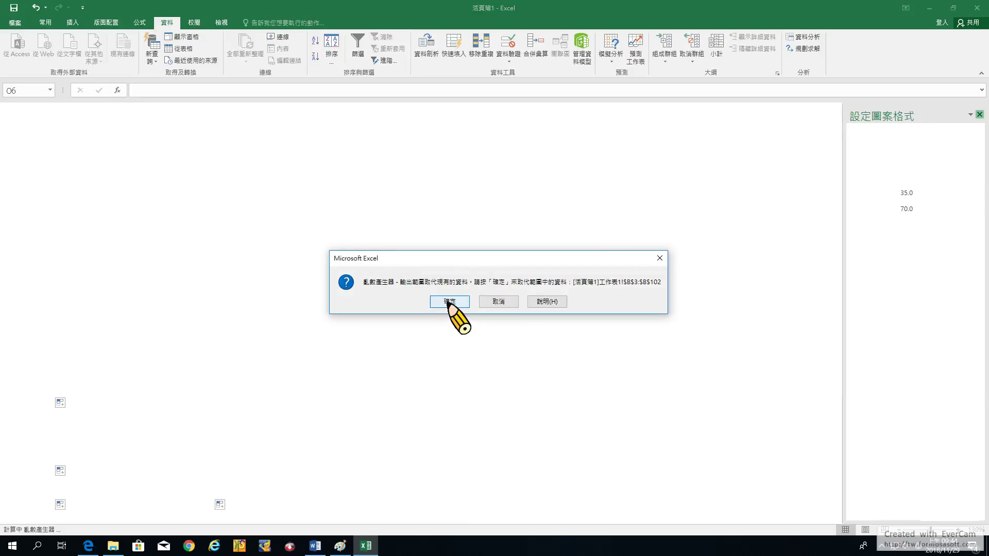
{"action": "left_click", "coordinate": [448, 302]}
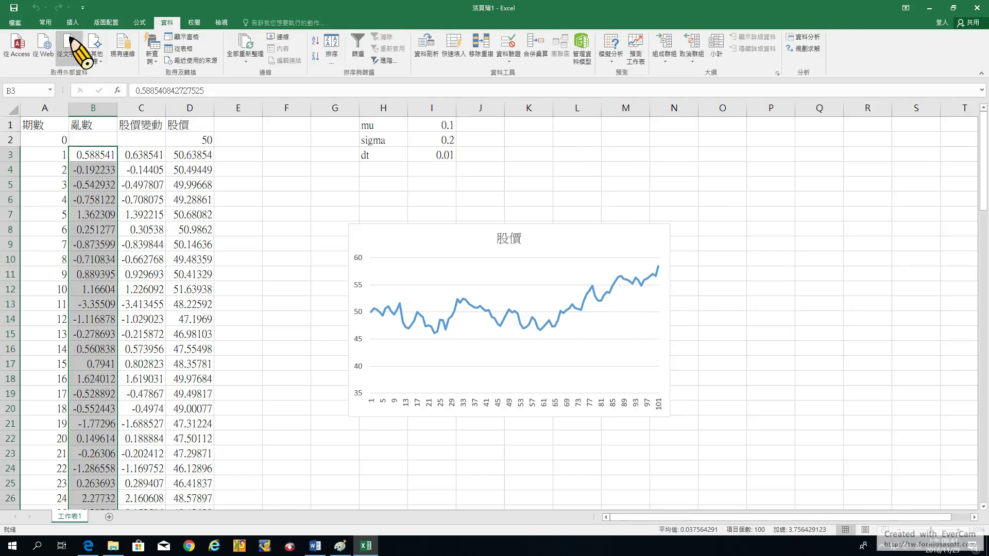
- Run the random number generator again with the same settings, overwriting B3:B102 to draw another price path
{"action": "left_click", "coordinate": [801, 37]}
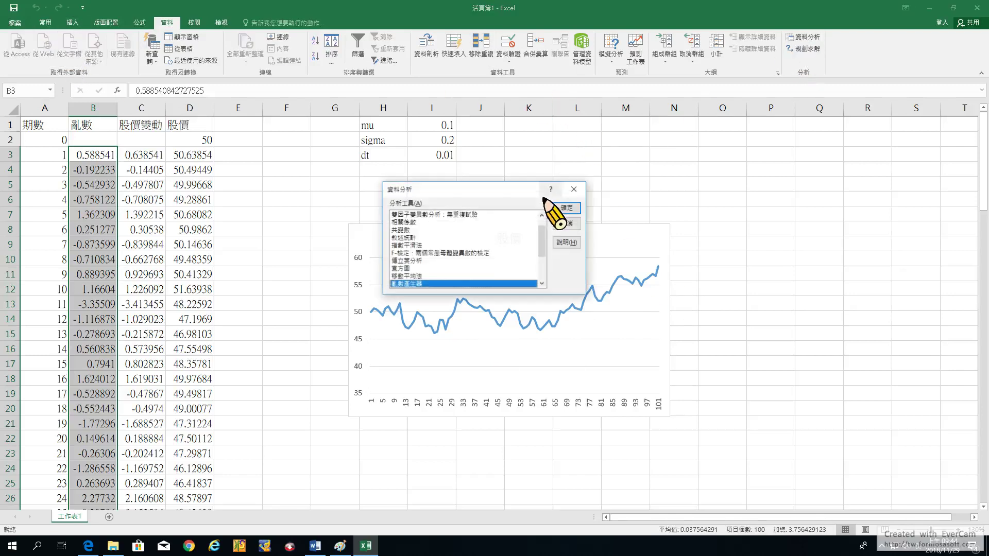
{"action": "left_click", "coordinate": [566, 207]}
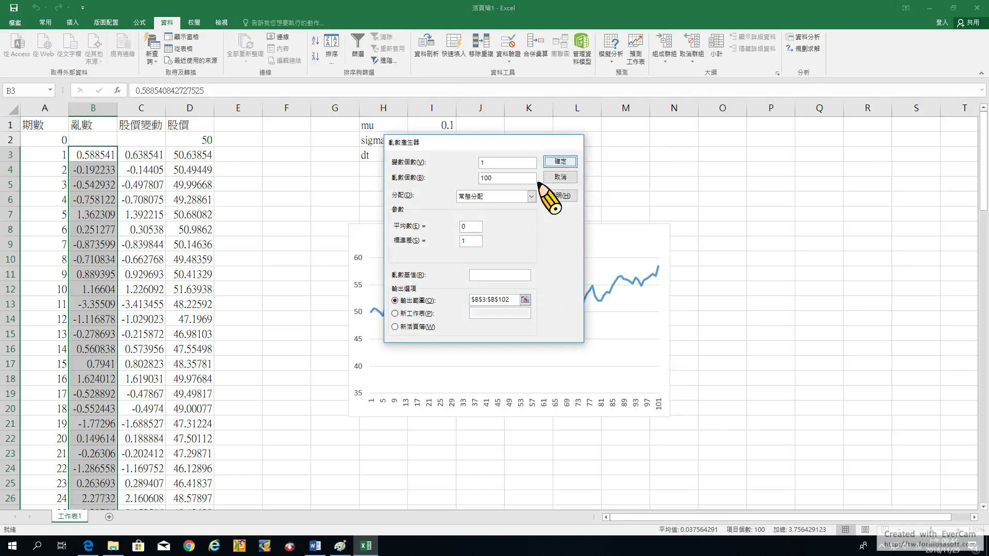
{"action": "left_click", "coordinate": [560, 161]}
{"action": "left_click", "coordinate": [445, 306]}
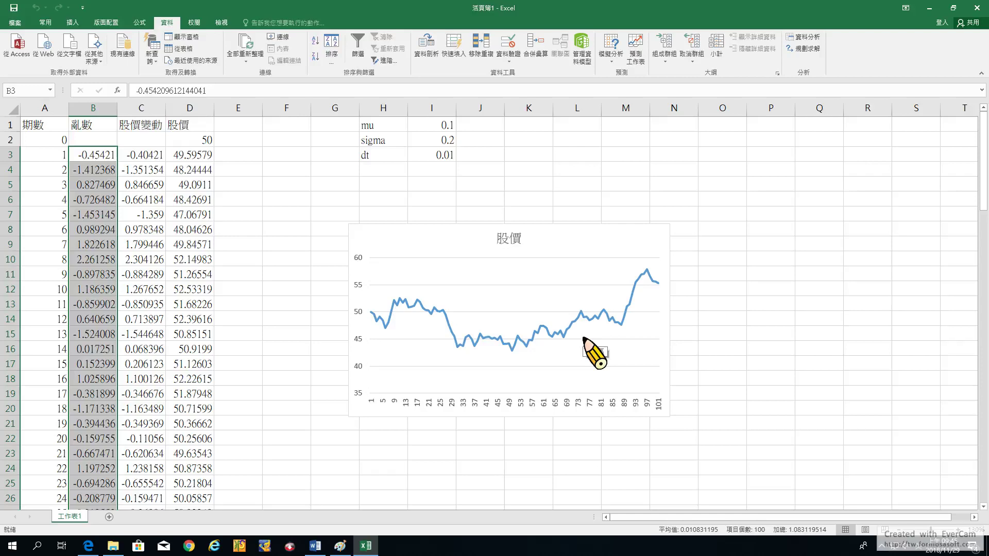
- Overwrite B3:B102 with one more set of 100 normal random numbers, mean 0 and standard deviation 1
{"action": "left_click", "coordinate": [436, 123]}
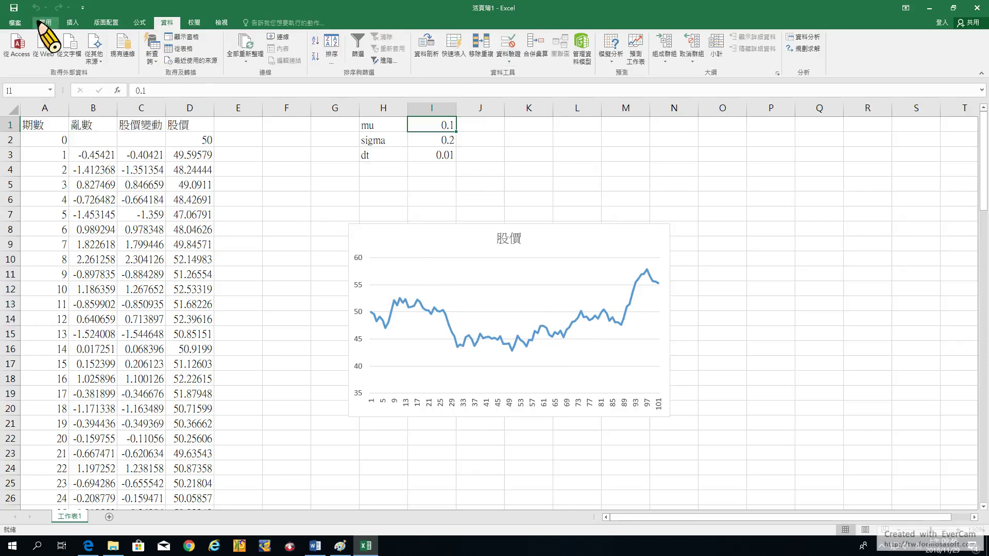
{"action": "left_click", "coordinate": [806, 40]}
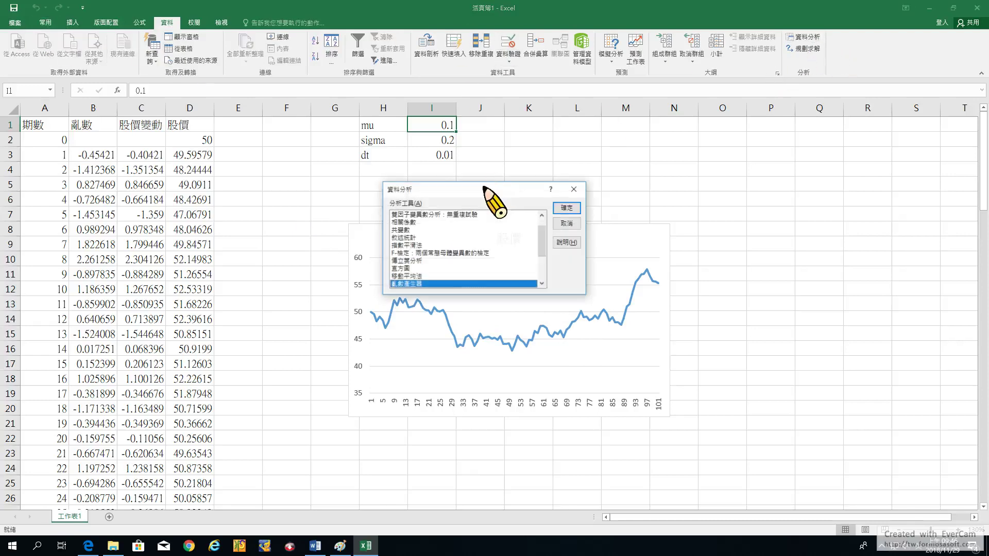
{"action": "left_click", "coordinate": [561, 199]}
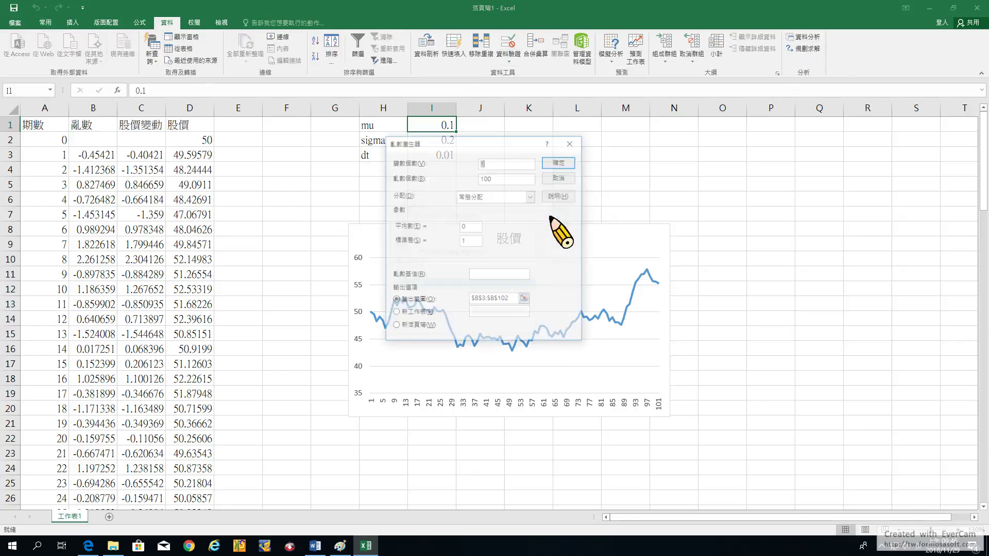
{"action": "left_click", "coordinate": [561, 162]}
{"action": "left_click", "coordinate": [453, 301]}
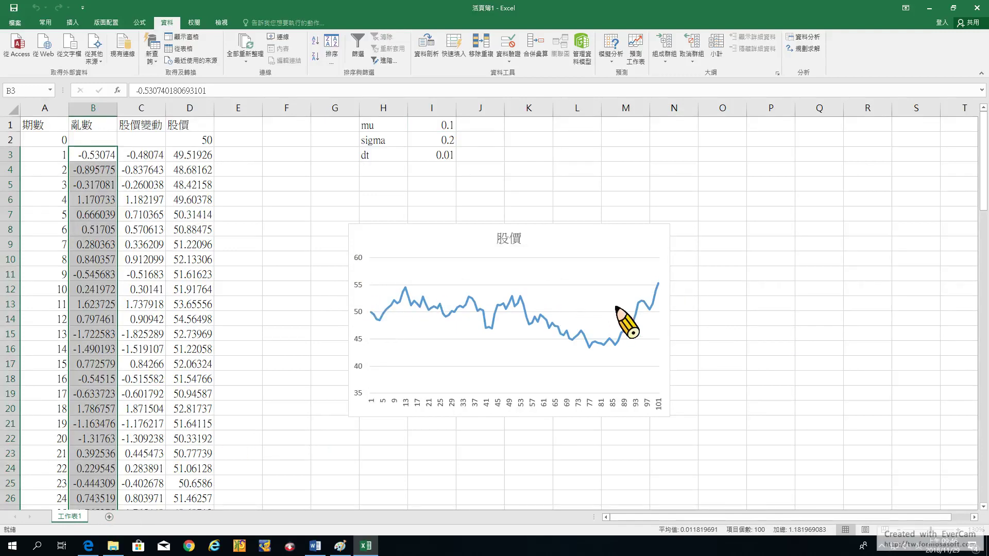
- Add a new worksheet and enter the heading 期數 in A1
{"action": "left_click", "coordinate": [108, 517]}
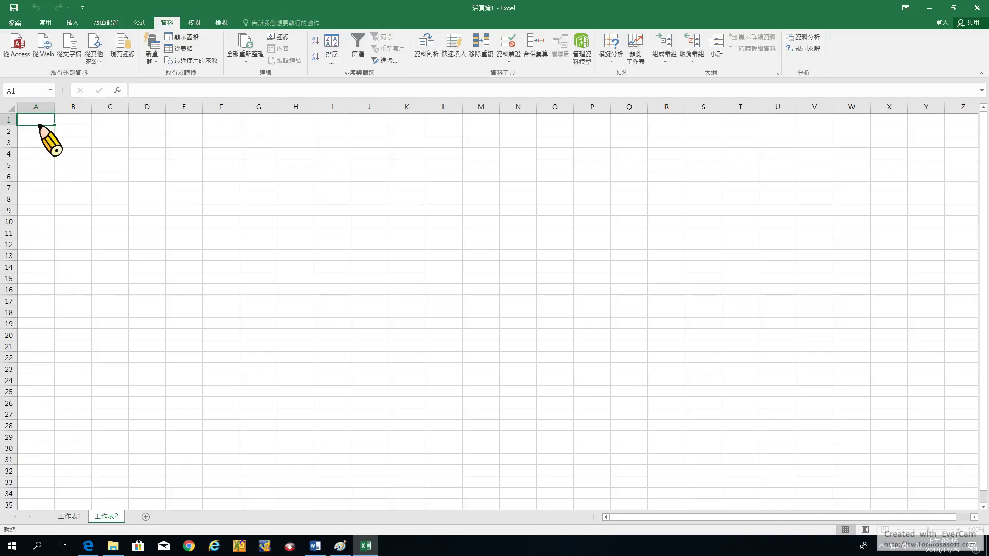
{"action": "type", "text": "ㄑㄧ"}
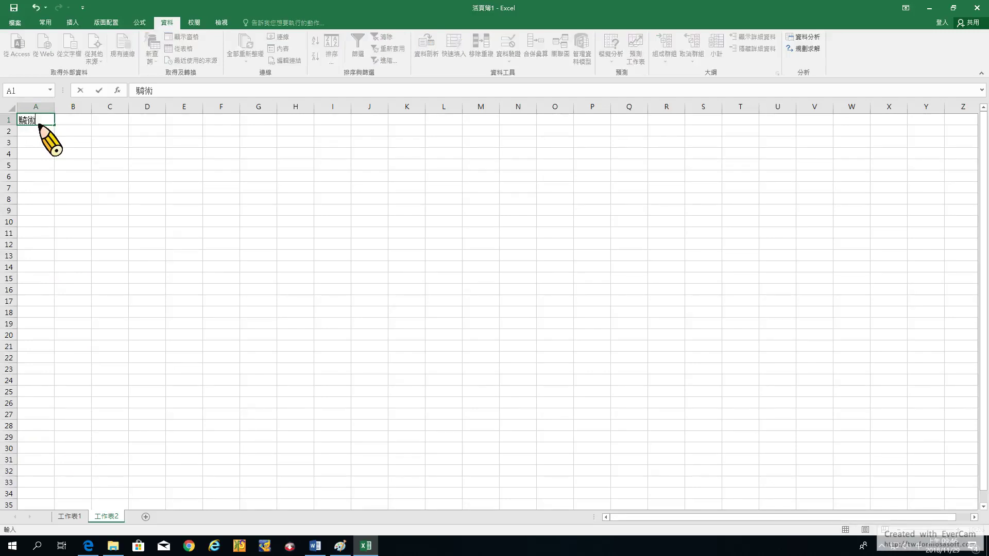
{"action": "key", "text": "Down"}
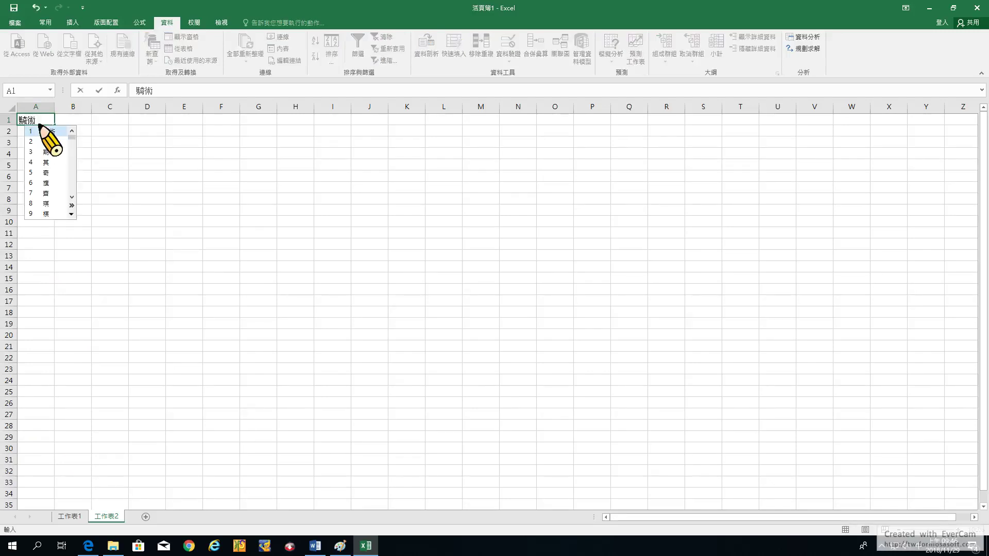
{"action": "key", "text": "2"}
{"action": "key", "text": "Return"}
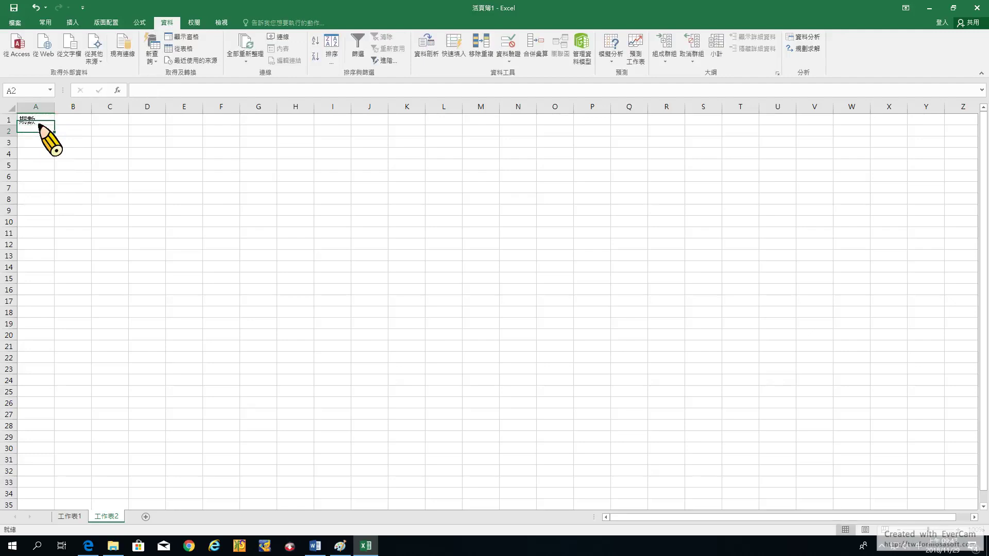
{"action": "key", "text": "Return"}
- Number the periods from 0 to 100 down column A, starting with 0 in A2 and 1 in A3
{"action": "left_click", "coordinate": [40, 128]}
{"action": "type", "text": "0"}
{"action": "key", "text": "Return"}
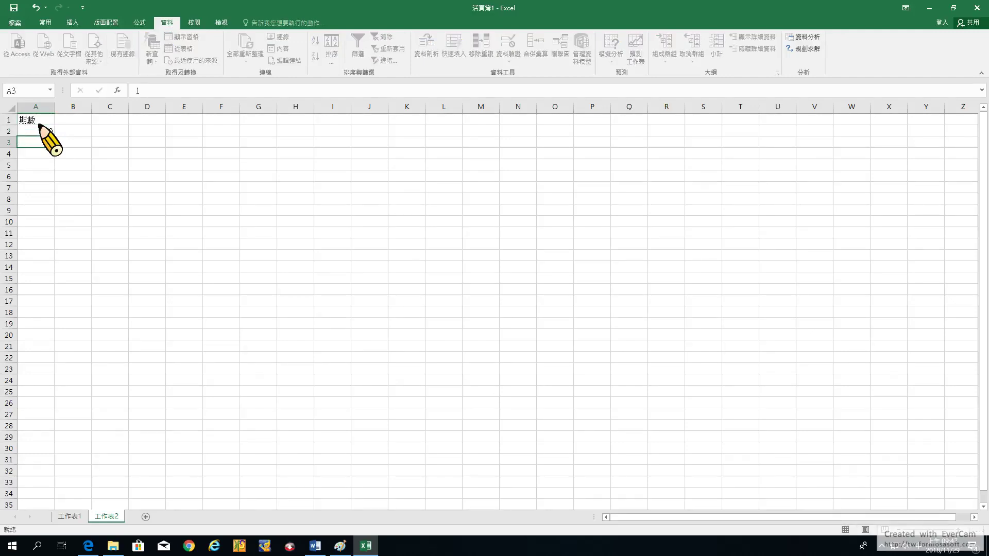
{"action": "type", "text": "1"}
{"action": "key", "text": "Return"}
{"action": "left_click_drag", "start_coordinate": [46, 131], "coordinate": [37, 227]}
{"action": "scroll", "coordinate": [72, 335], "scroll_direction": "up", "scroll_amount": 14}
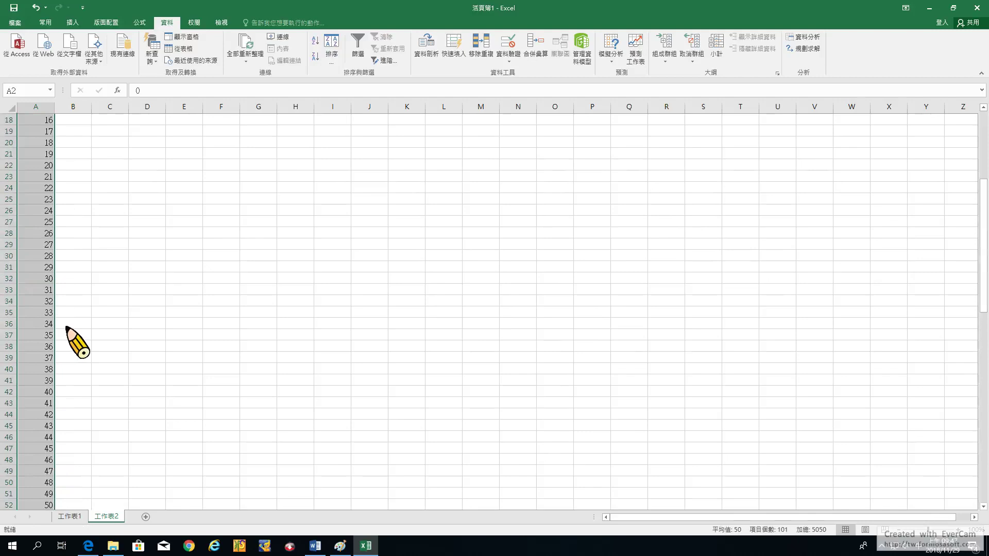
- Enter the heading 亂數 in B1
{"action": "scroll", "coordinate": [72, 328], "scroll_direction": "up", "scroll_amount": 17}
{"action": "left_click_drag", "start_coordinate": [75, 121], "coordinate": [70, 199]}
{"action": "left_click", "coordinate": [74, 121]}
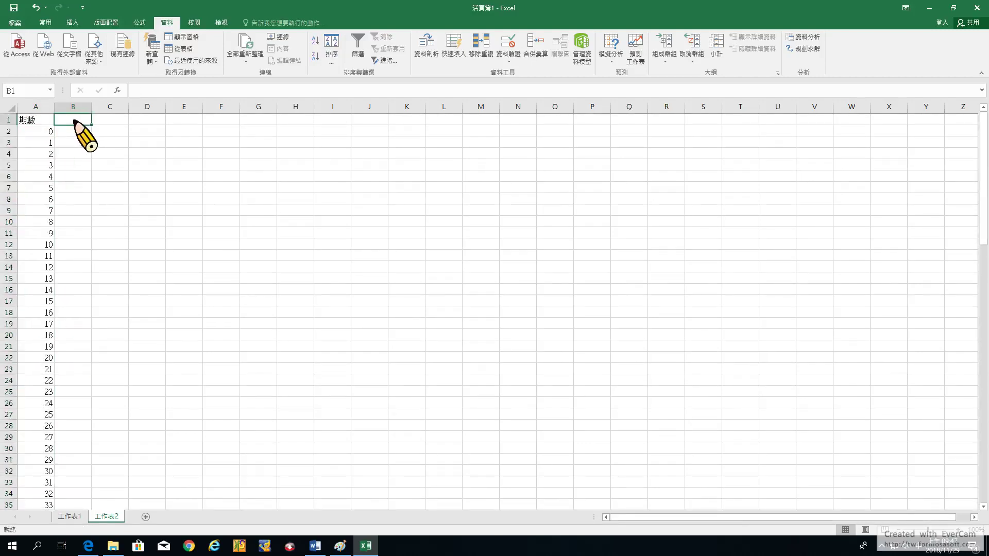
{"action": "type", "text": "亂數"}
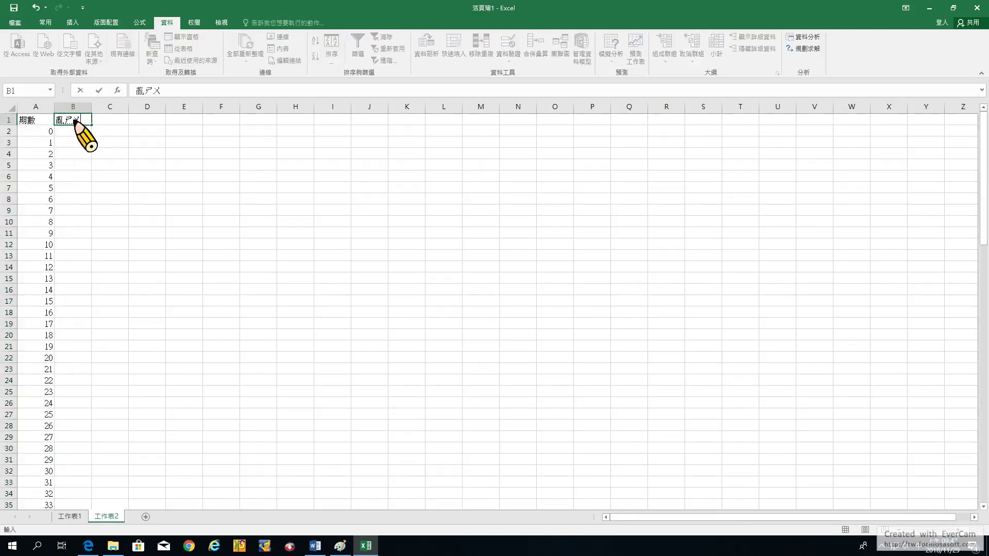
{"action": "key", "text": "Return"}
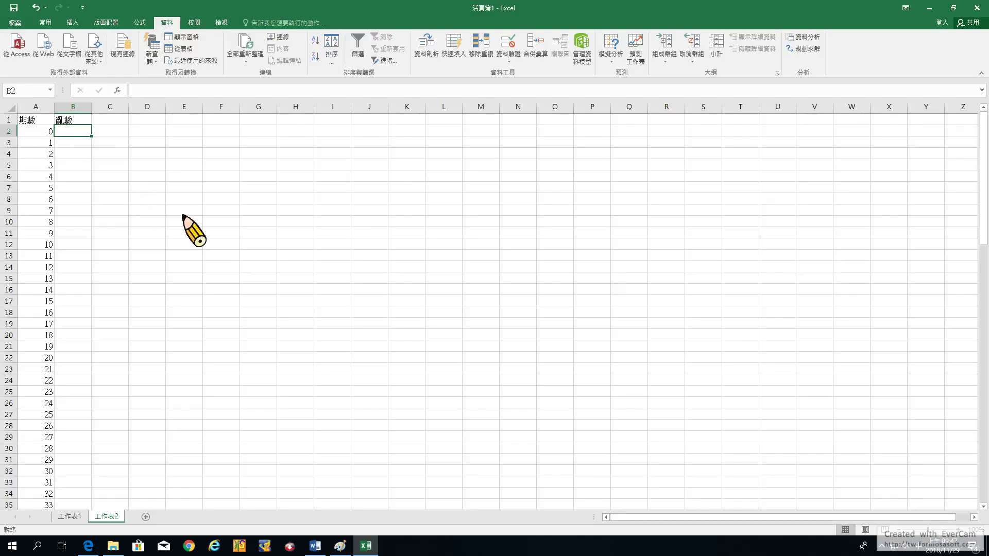
- Copy the 亂數 heading from B1 across the first row into C1:AA1
{"action": "left_click", "coordinate": [70, 120]}
{"action": "key", "text": "ctrl+c"}
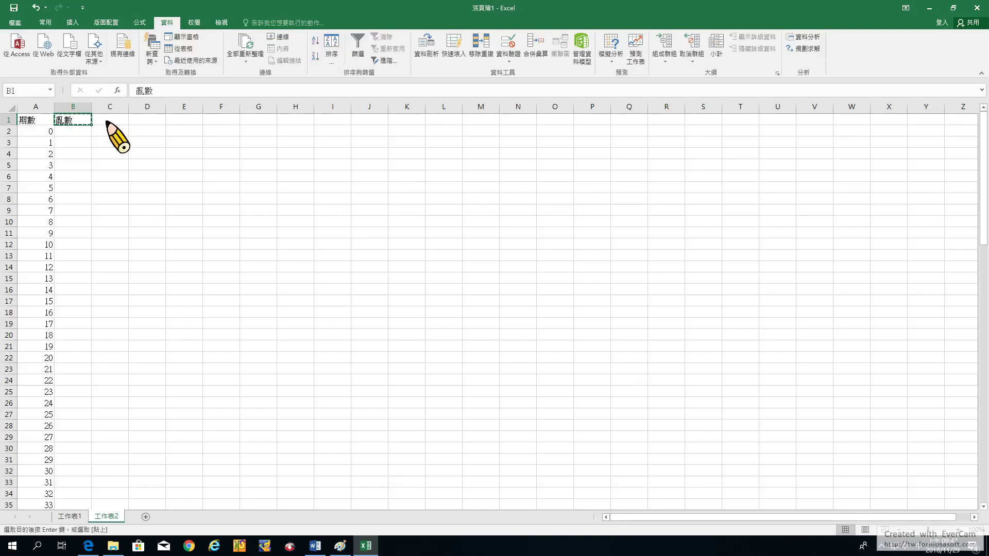
{"action": "left_click_drag", "start_coordinate": [107, 122], "coordinate": [879, 123]}
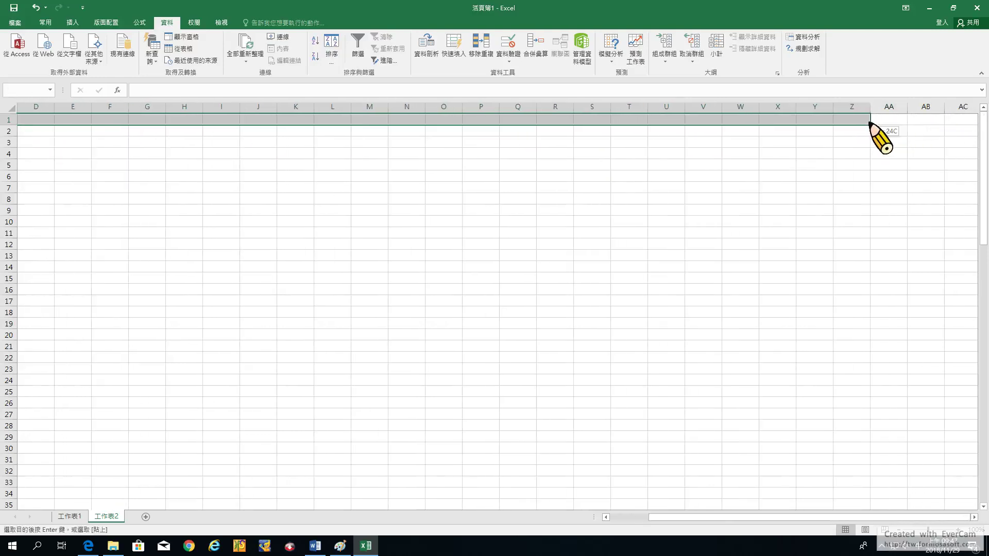
{"action": "right_click", "coordinate": [881, 121]}
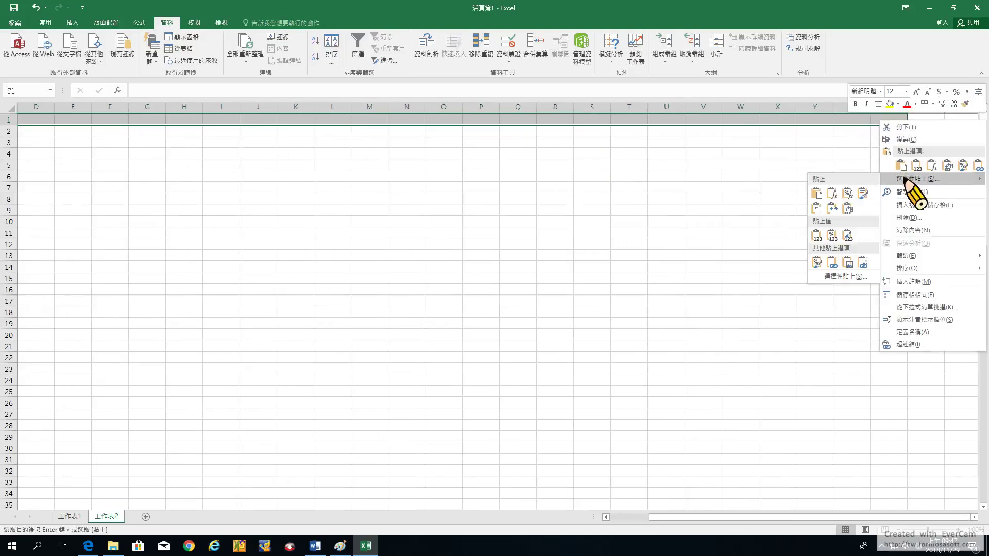
{"action": "left_click", "coordinate": [900, 165]}
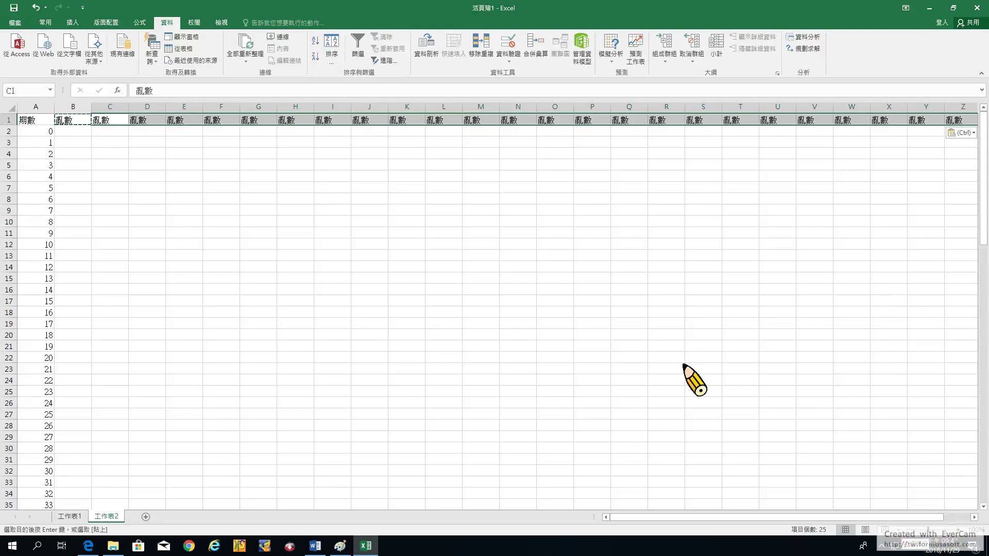
{"action": "left_click", "coordinate": [412, 258]}
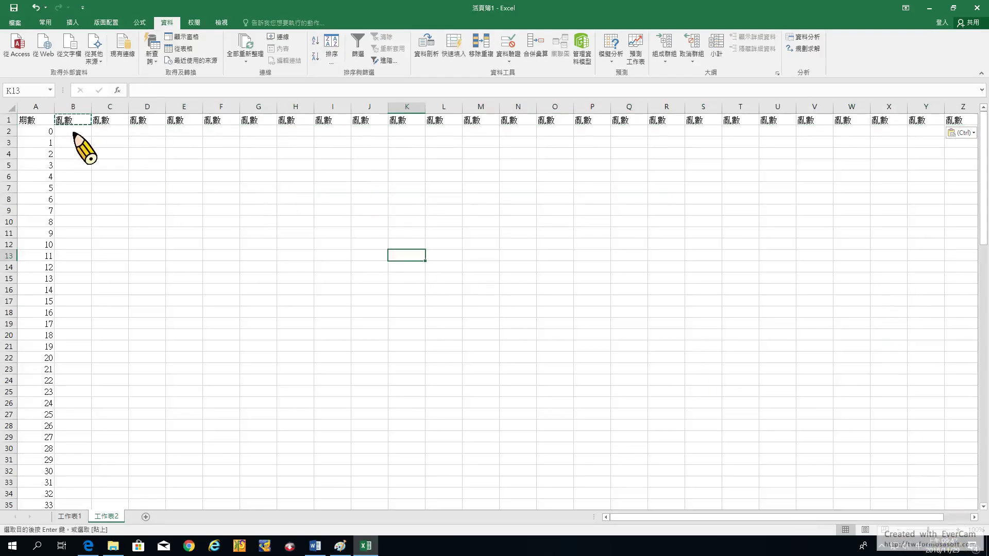
- Examine the empty grid beneath the 亂數 headings, looking at the block as a whole and at columns B and C
{"action": "left_click_drag", "start_coordinate": [74, 133], "coordinate": [899, 304]}
{"action": "scroll", "coordinate": [316, 326], "scroll_direction": "down", "scroll_amount": 1}
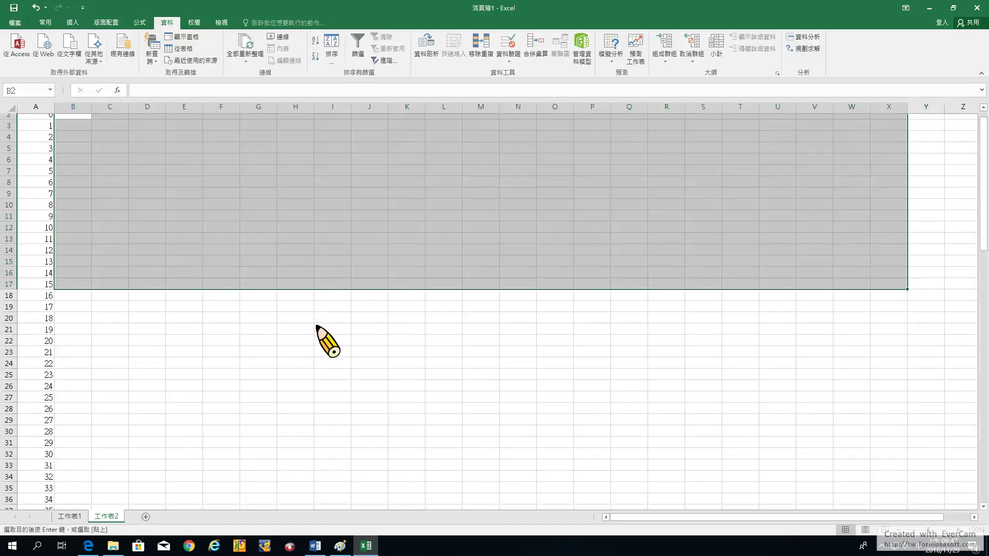
{"action": "scroll", "coordinate": [161, 408], "scroll_direction": "down", "scroll_amount": 7}
{"action": "scroll", "coordinate": [125, 393], "scroll_direction": "up", "scroll_amount": 7}
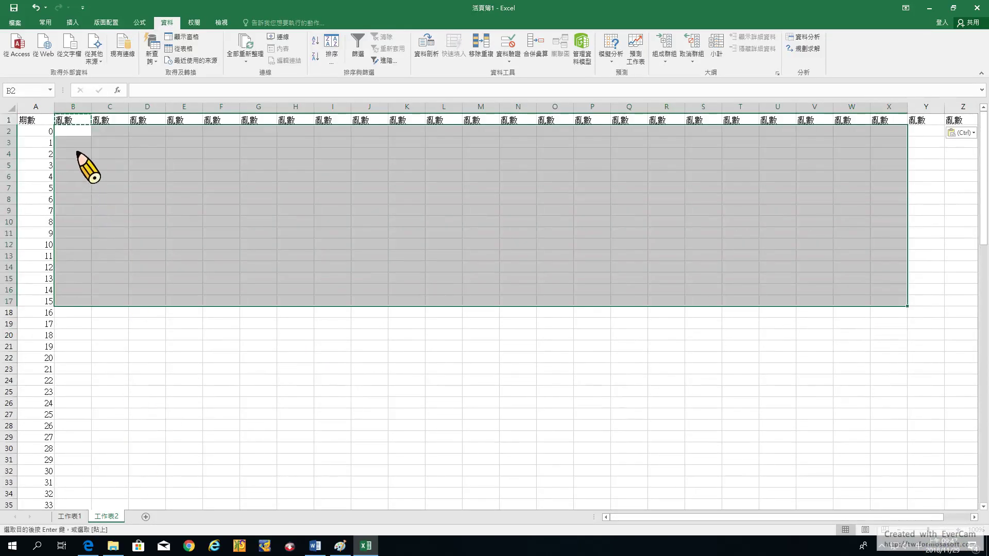
{"action": "left_click", "coordinate": [78, 154]}
{"action": "left_click", "coordinate": [73, 108]}
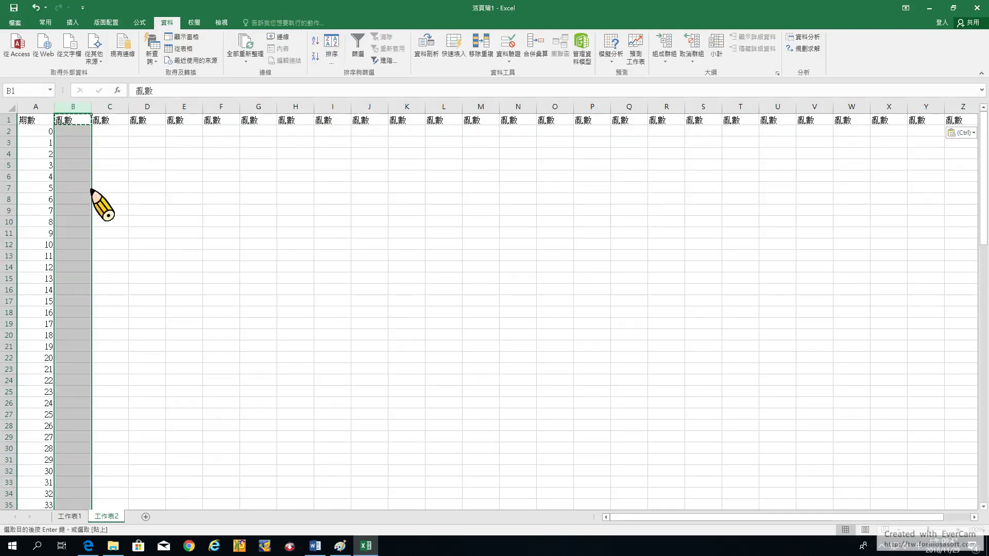
{"action": "left_click", "coordinate": [109, 106]}
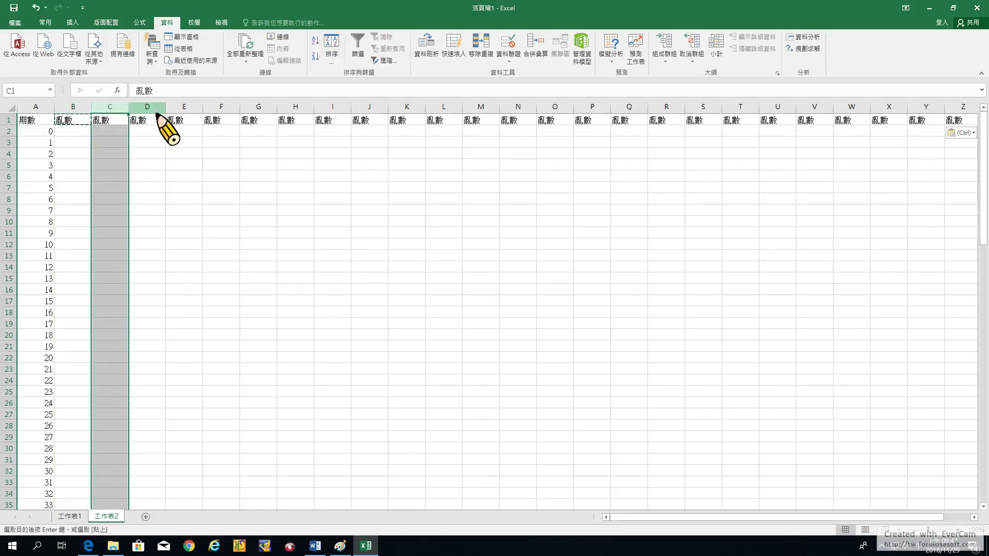
{"action": "left_click", "coordinate": [72, 132]}
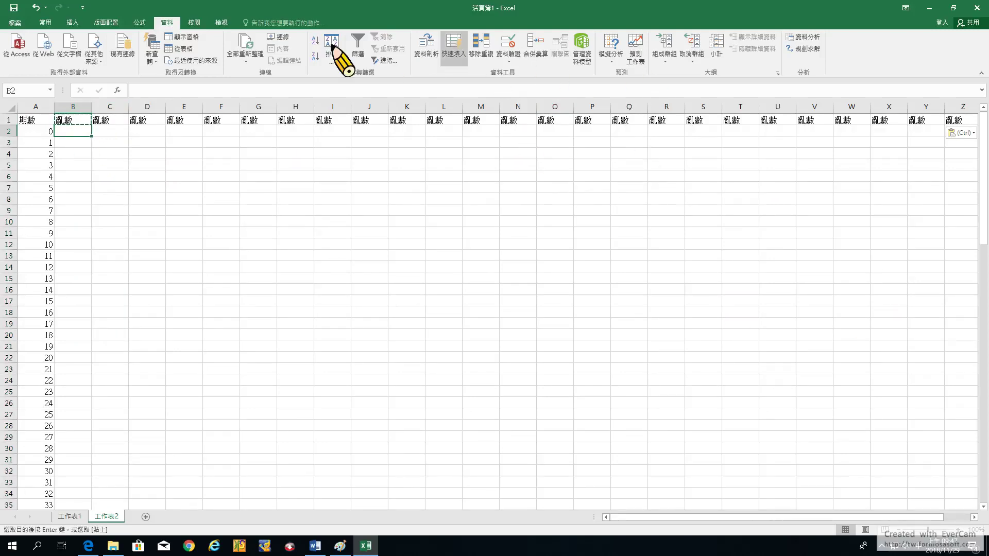
- Generate 26 variables of 100 normally distributed random numbers, mean 0 and standard deviation 1, with the output range $B$2:$AA$102
{"action": "left_click", "coordinate": [806, 38]}
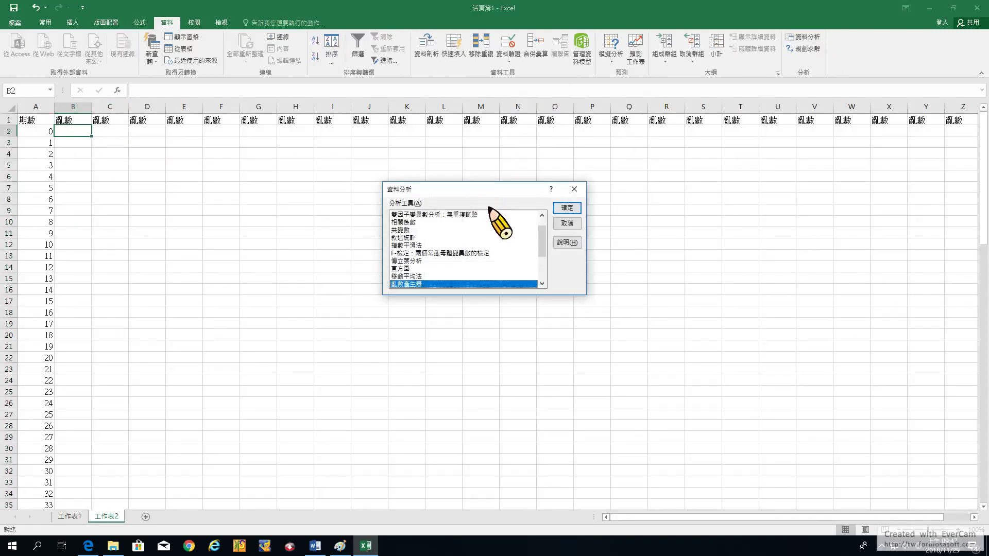
{"action": "left_click", "coordinate": [565, 208]}
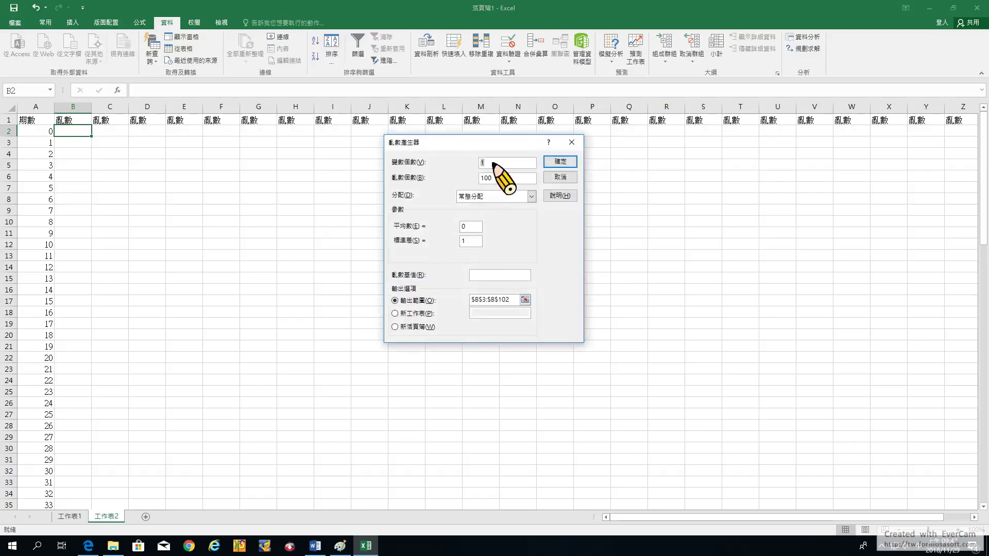
{"action": "left_click_drag", "start_coordinate": [496, 164], "coordinate": [473, 164]}
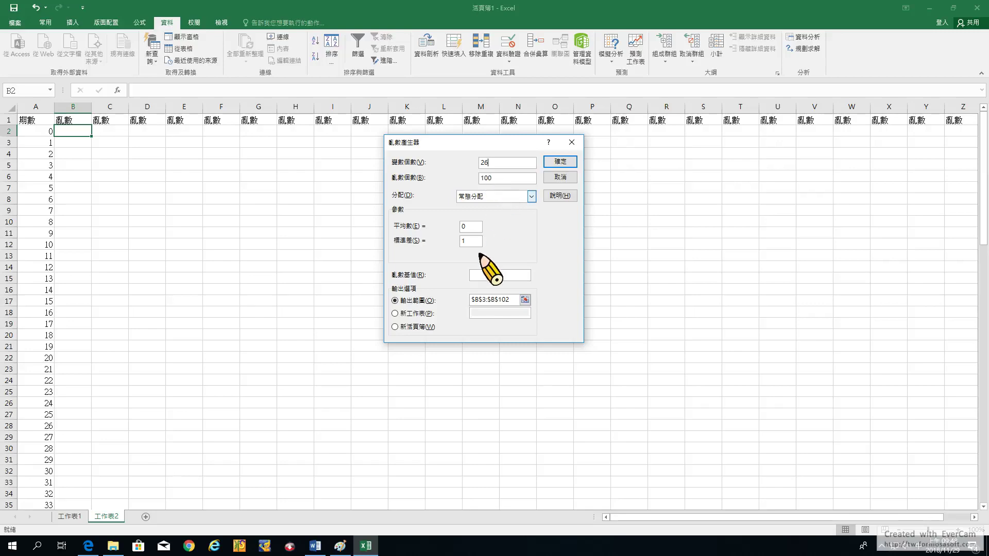
{"action": "left_click", "coordinate": [525, 299]}
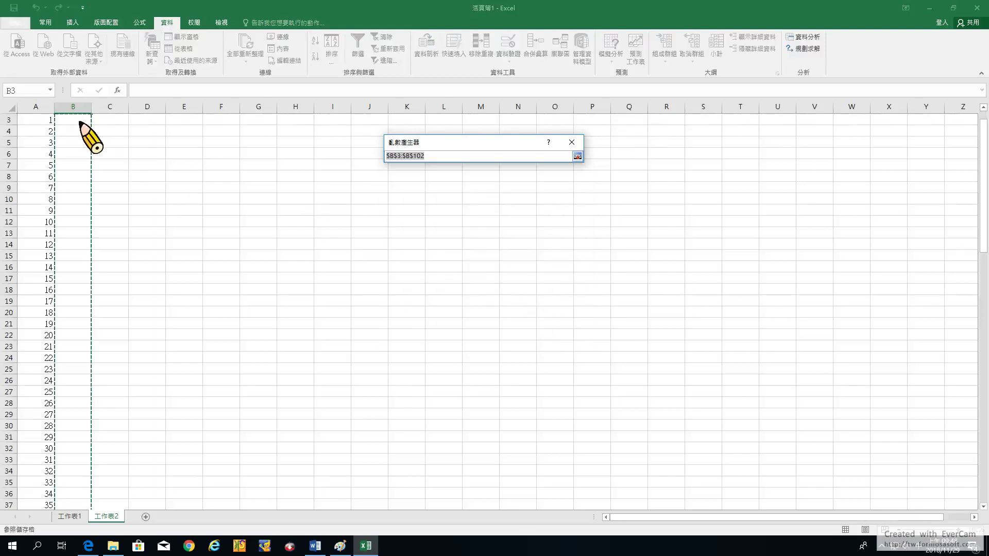
{"action": "left_click_drag", "start_coordinate": [72, 134], "coordinate": [895, 498]}
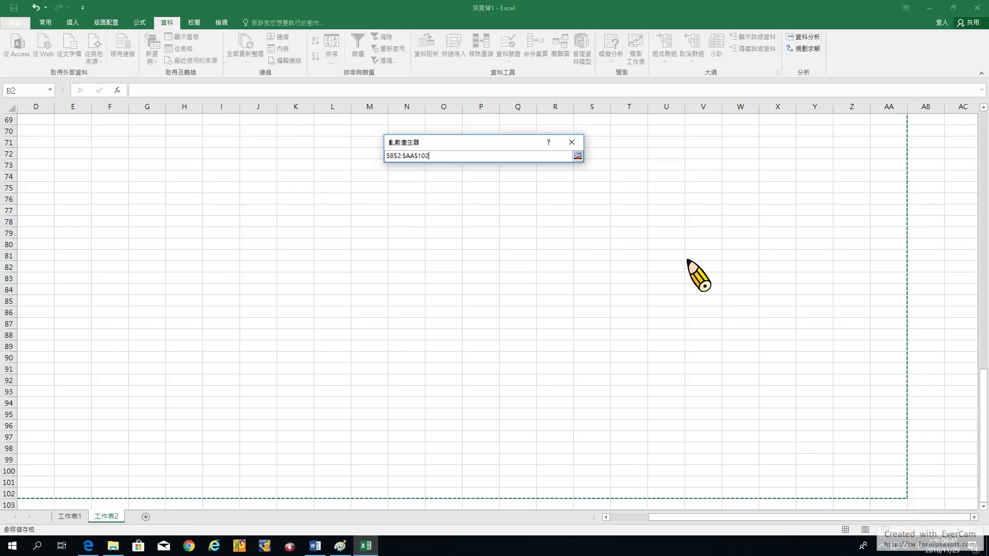
{"action": "left_click", "coordinate": [572, 143]}
{"action": "left_click", "coordinate": [560, 162]}
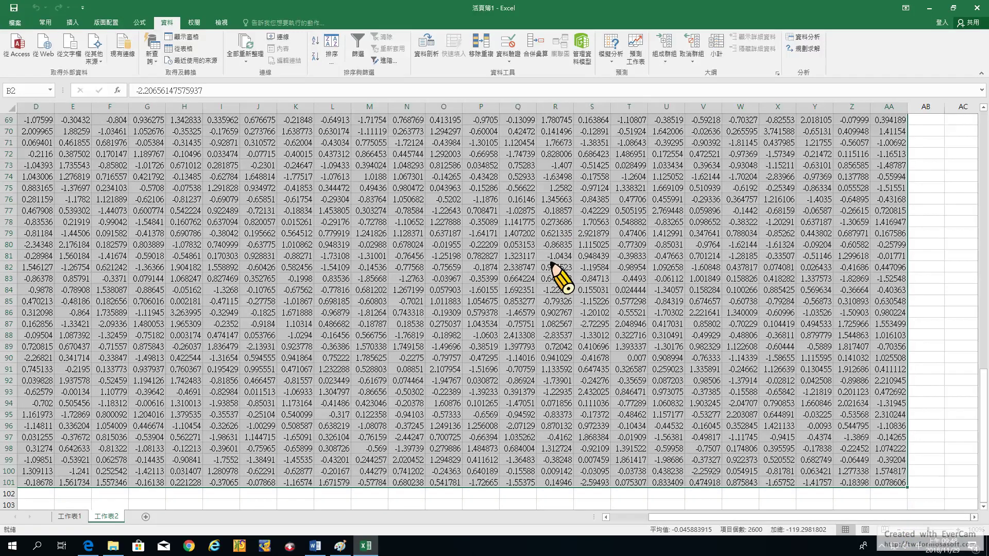
{"action": "scroll", "coordinate": [521, 379], "scroll_direction": "up", "scroll_amount": 5}
{"action": "scroll", "coordinate": [522, 380], "scroll_direction": "left", "scroll_amount": 3}
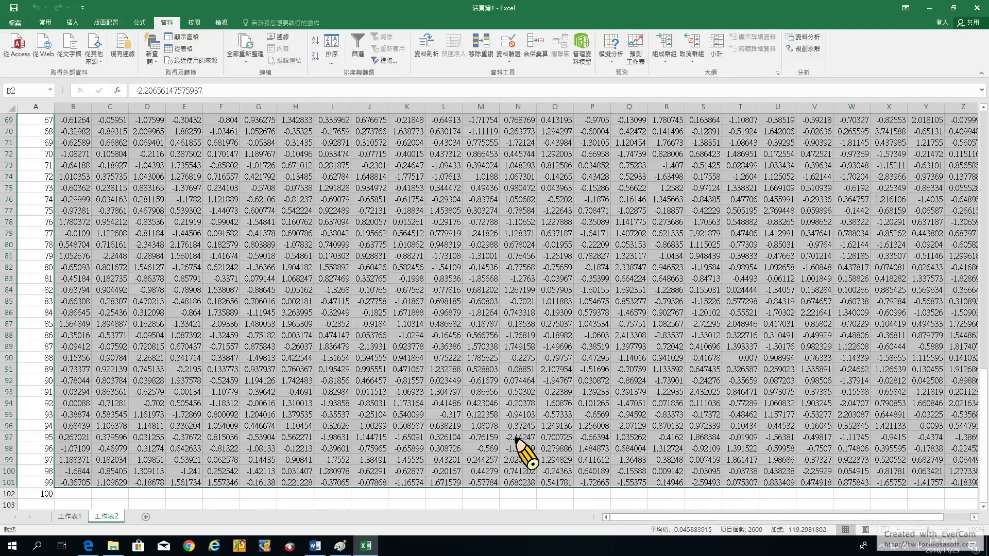
{"action": "scroll", "coordinate": [516, 438], "scroll_direction": "up", "scroll_amount": 16}
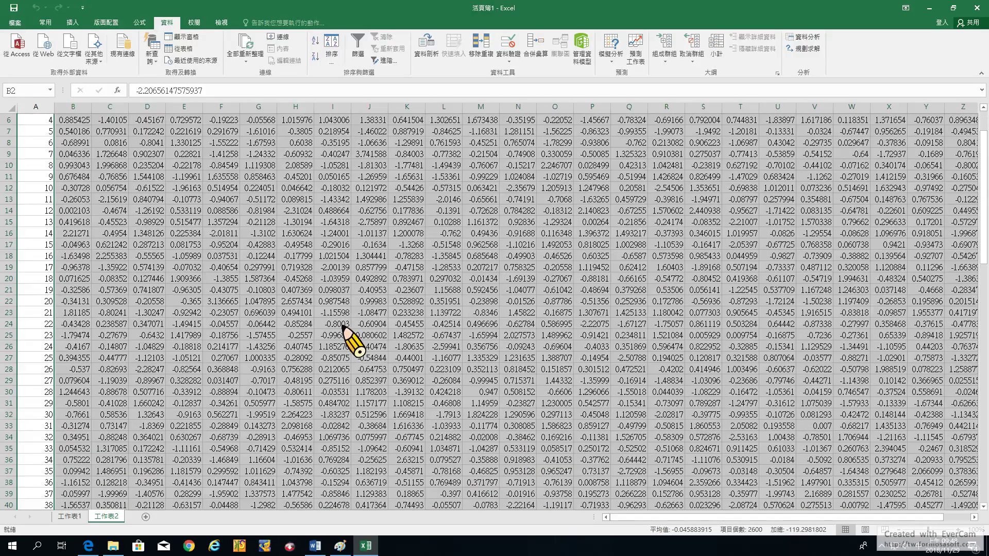
{"action": "scroll", "coordinate": [255, 259], "scroll_direction": "up", "scroll_amount": 2}
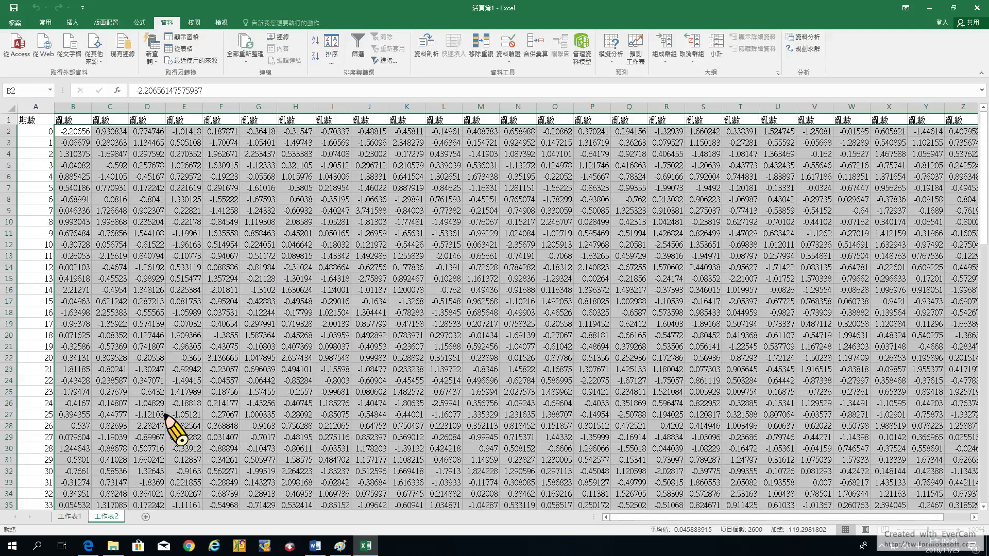
- Add a third worksheet and enter the heading 期數 in A1
{"action": "left_click", "coordinate": [146, 516]}
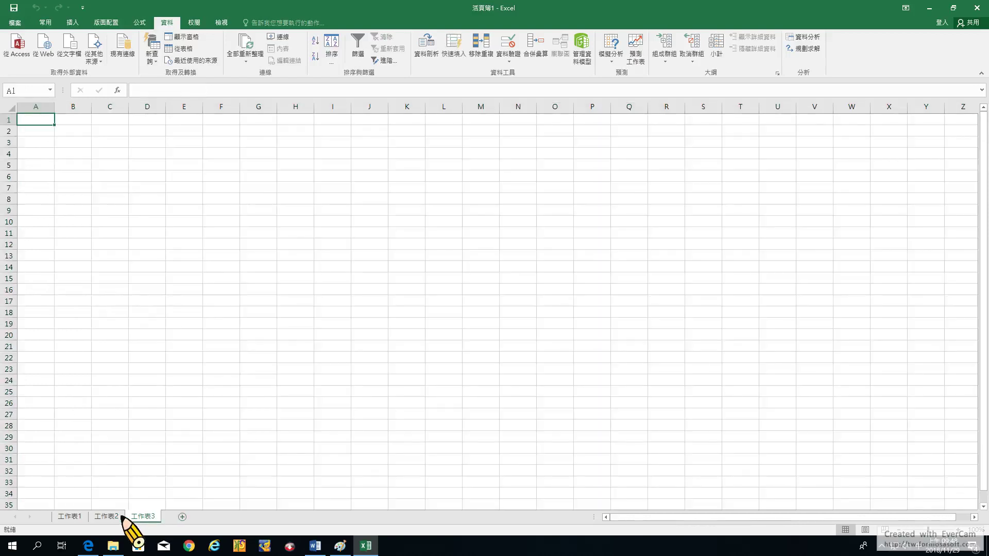
{"action": "left_click", "coordinate": [106, 517]}
{"action": "left_click", "coordinate": [139, 518]}
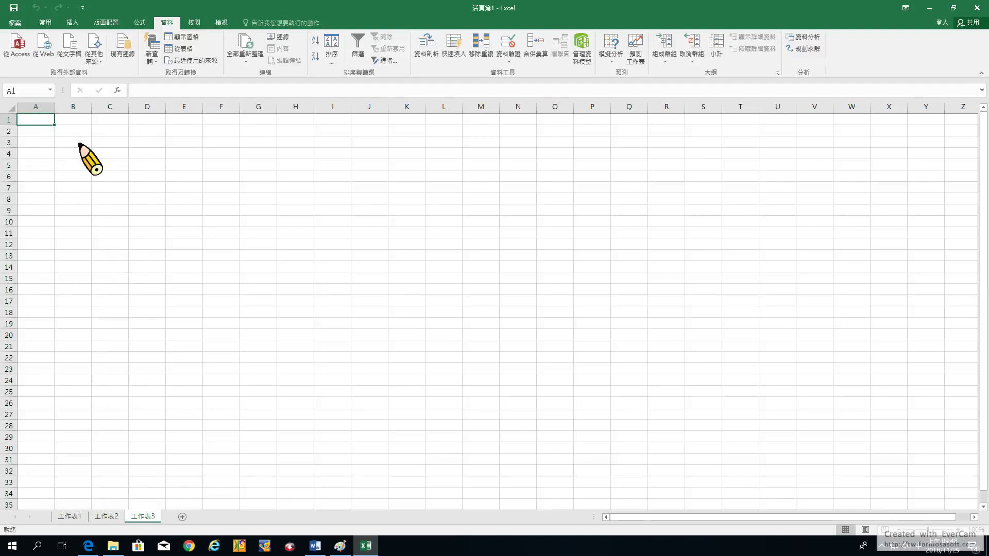
{"action": "type", "text": "期ㄕ"}
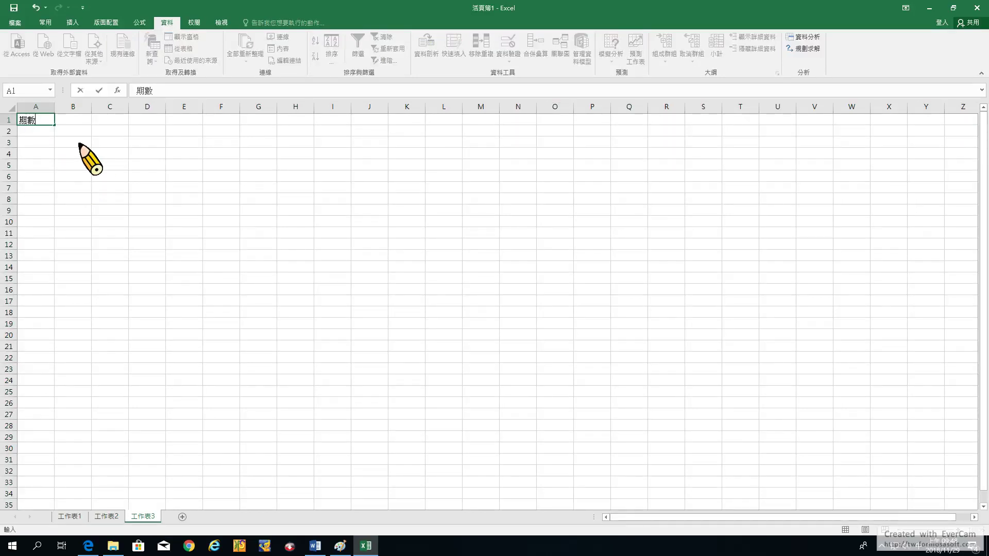
{"action": "key", "text": "Return"}
- Number the periods on the new sheet from 0 in A2 and 1 in A3 down to 100 in A102
{"action": "type", "text": "0"}
{"action": "key", "text": "Return"}
{"action": "type", "text": "1"}
{"action": "key", "text": "Return"}
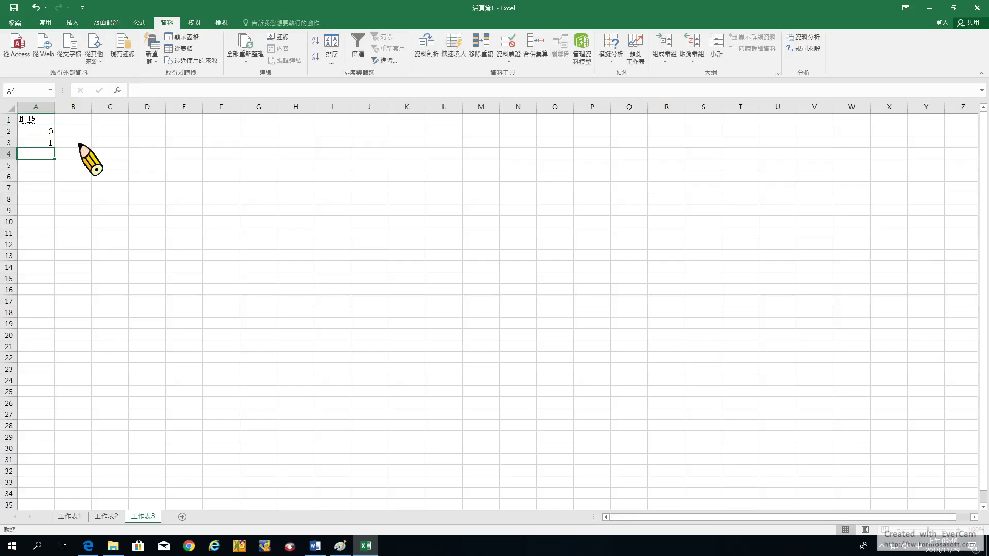
{"action": "left_click_drag", "start_coordinate": [47, 132], "coordinate": [49, 407]}
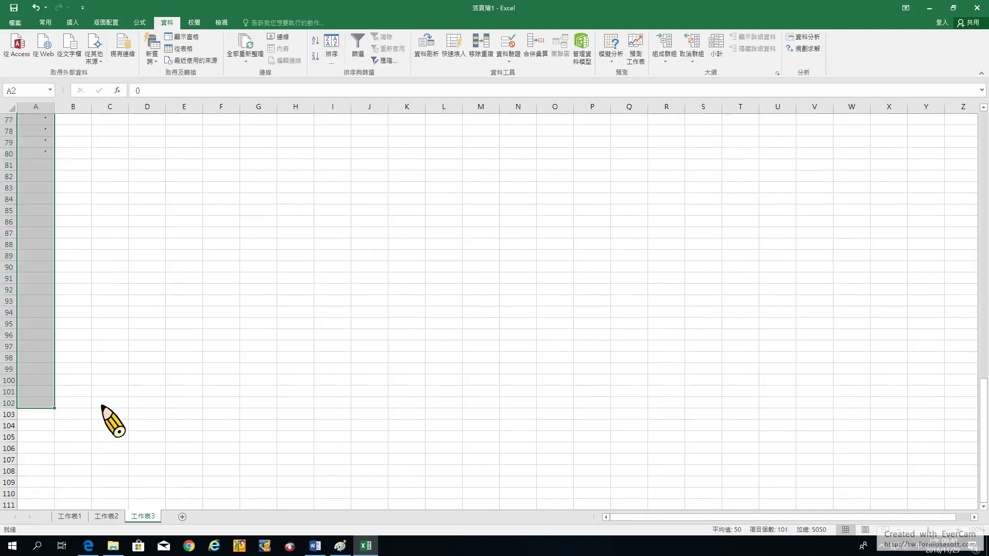
{"action": "scroll", "coordinate": [102, 406], "scroll_direction": "up", "scroll_amount": 20}
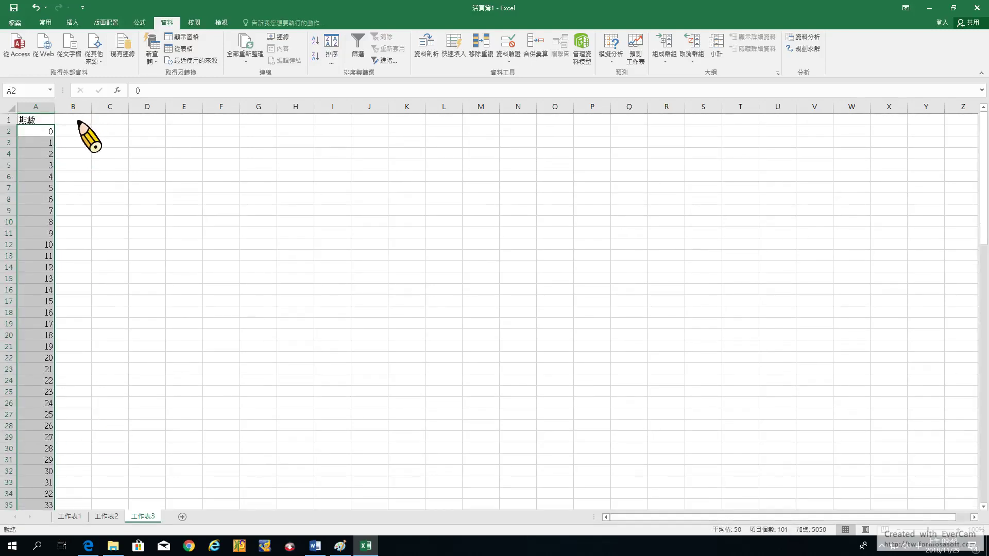
- Enter the heading 股價 in B1 and copy it across the first row into C1:AA1
{"action": "left_click", "coordinate": [78, 121]}
{"action": "type", "text": "股"}
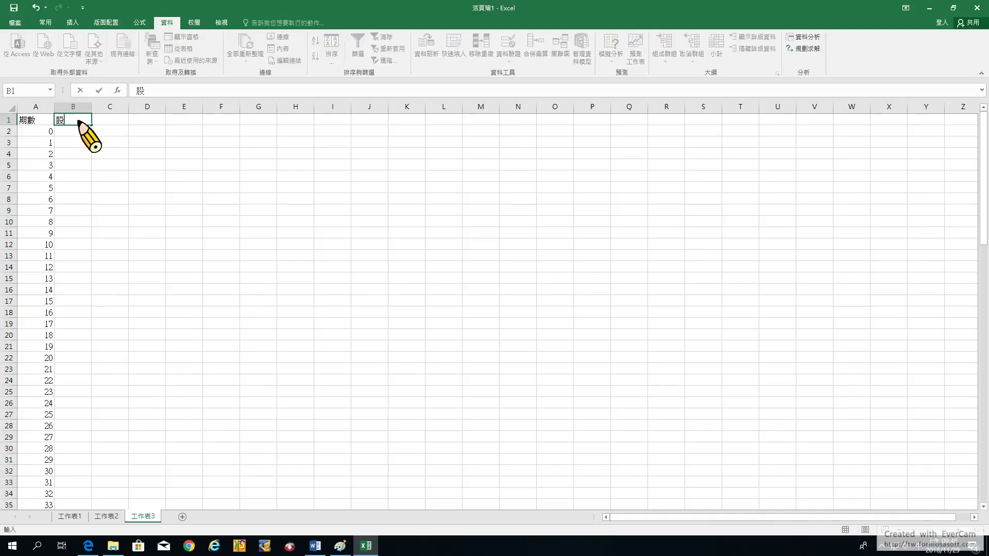
{"action": "type", "text": "價"}
{"action": "left_click", "coordinate": [98, 135]}
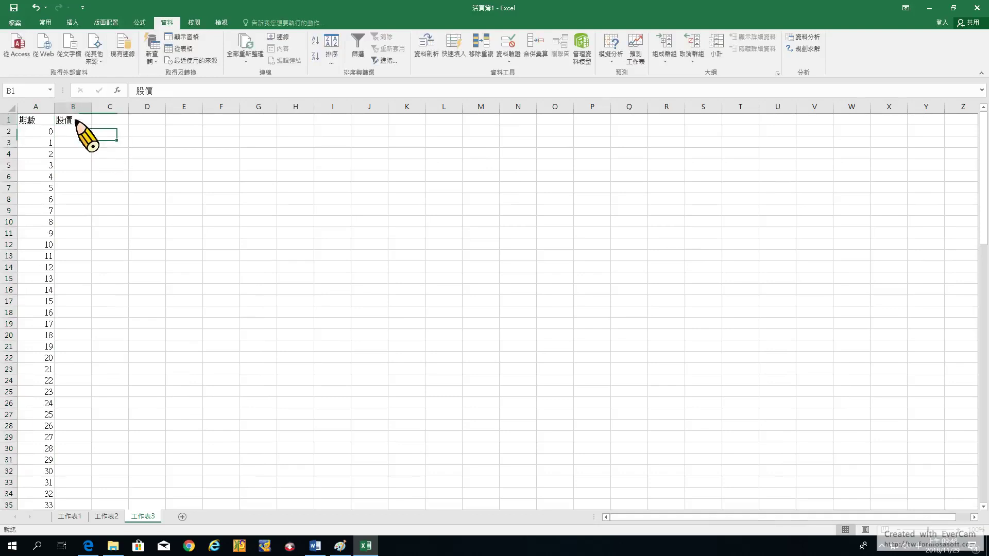
{"action": "key", "text": "ctrl+c"}
{"action": "left_click_drag", "start_coordinate": [110, 122], "coordinate": [908, 126]}
{"action": "right_click", "coordinate": [900, 120]}
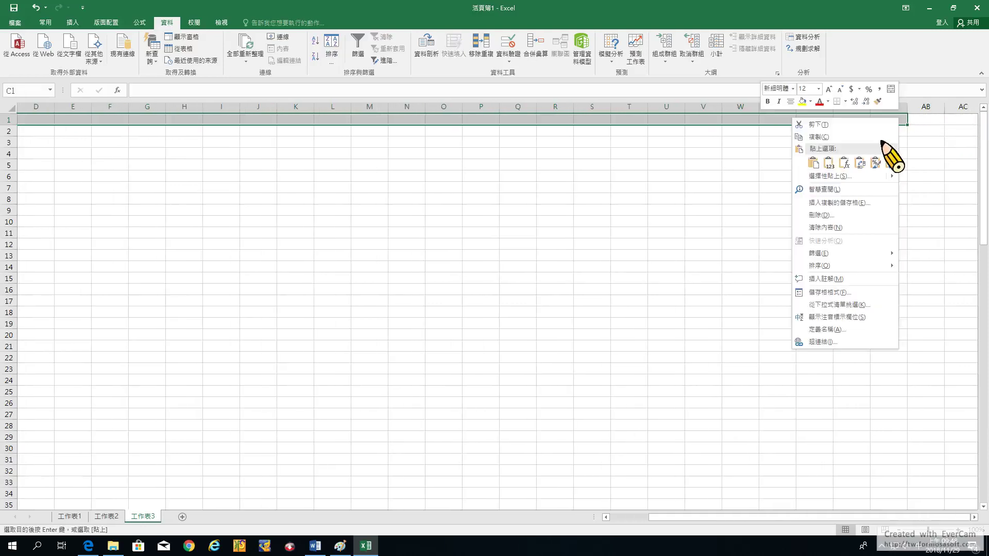
{"action": "left_click", "coordinate": [815, 164]}
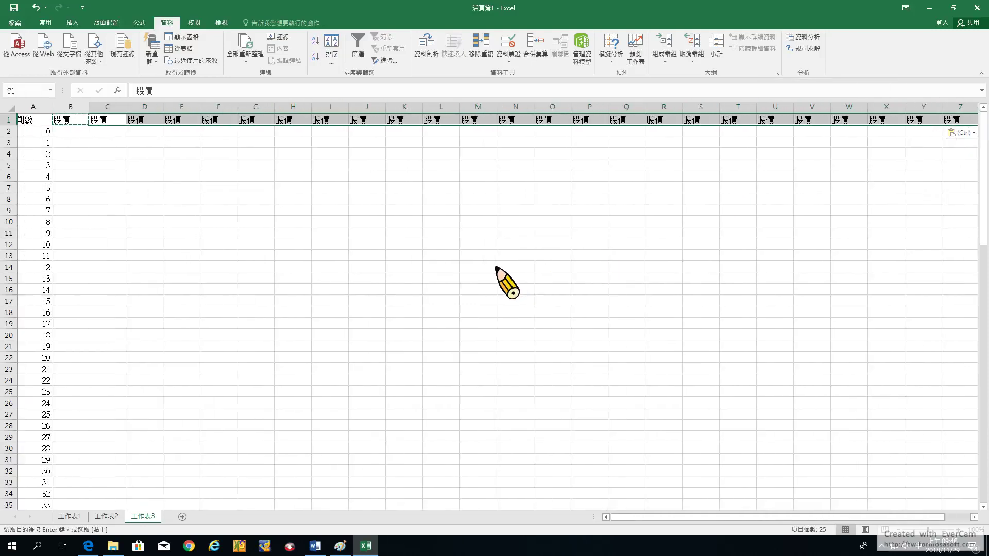
- Review the first 亂數 column on 工作表2 and return to the stock price sheet
{"action": "left_click", "coordinate": [73, 142]}
{"action": "left_click", "coordinate": [106, 516]}
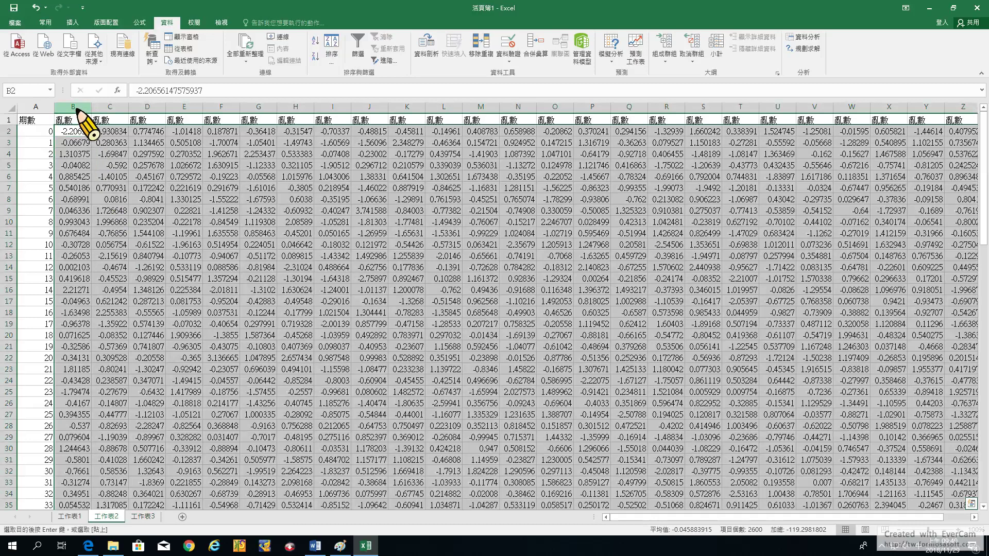
{"action": "left_click", "coordinate": [79, 117]}
{"action": "key", "text": "ctrl+shift+Down"}
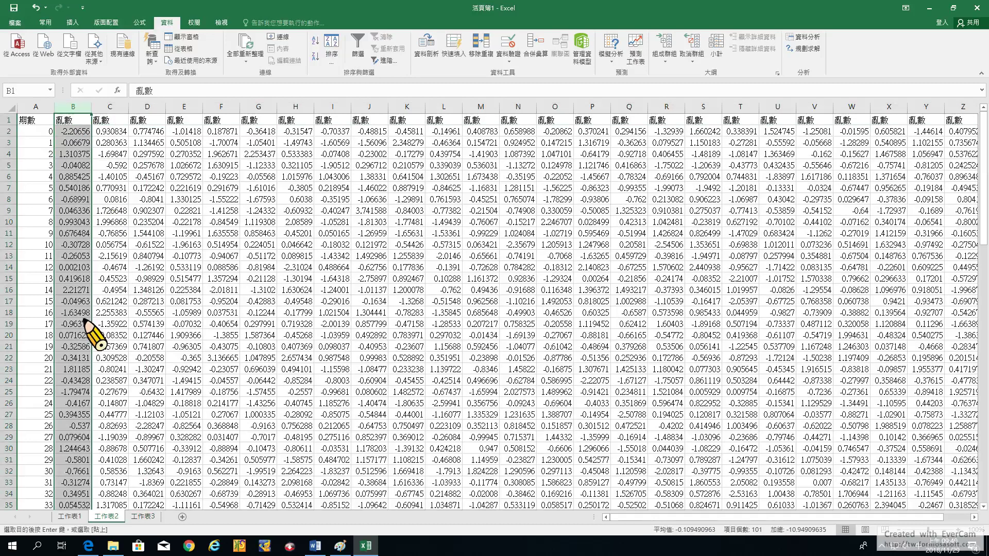
{"action": "left_click", "coordinate": [150, 517]}
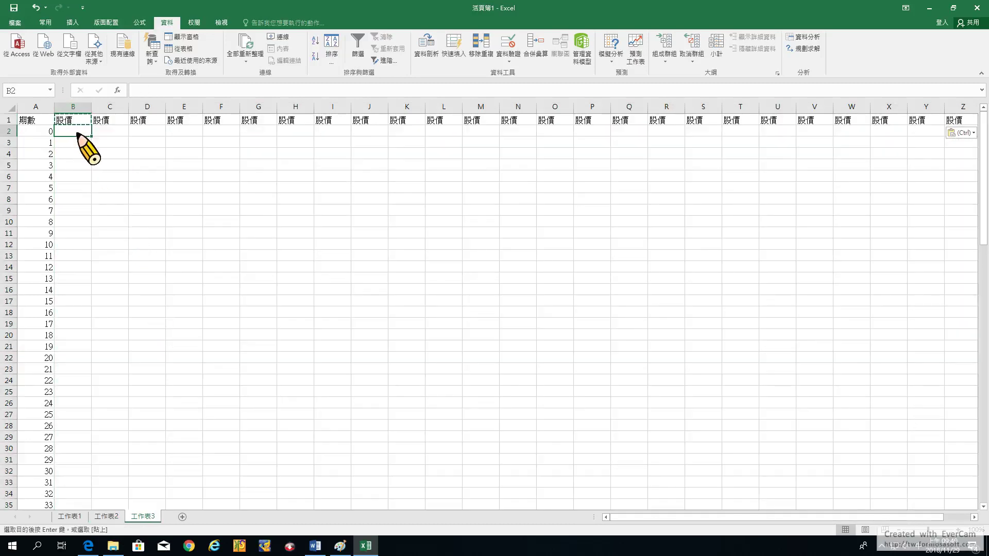
- Set the period 0 stock price to 50 in every 股價 column, from B2 through AA2
{"action": "type", "text": "50"}
{"action": "key", "text": "Return"}
{"action": "key", "text": "ctrl+c"}
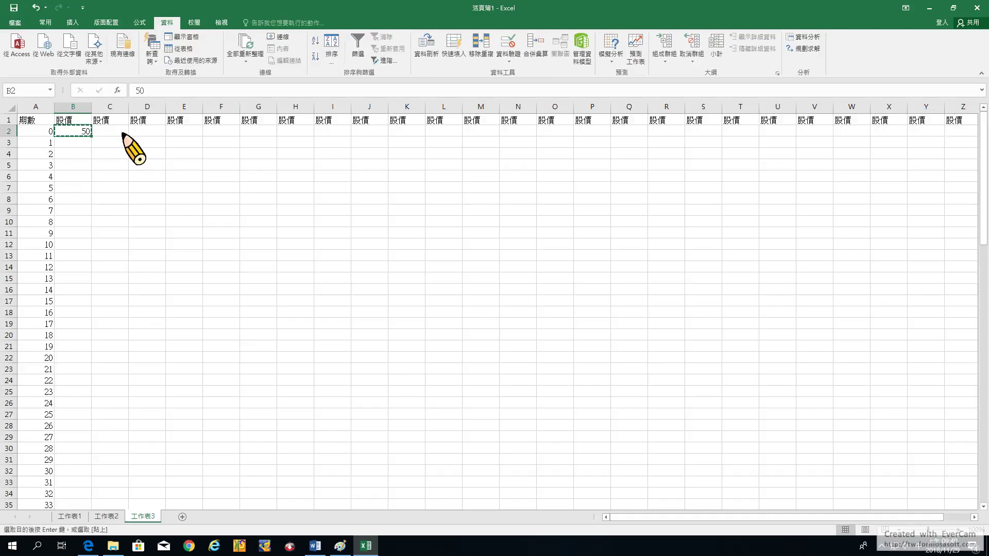
{"action": "left_click_drag", "start_coordinate": [118, 132], "coordinate": [874, 131]}
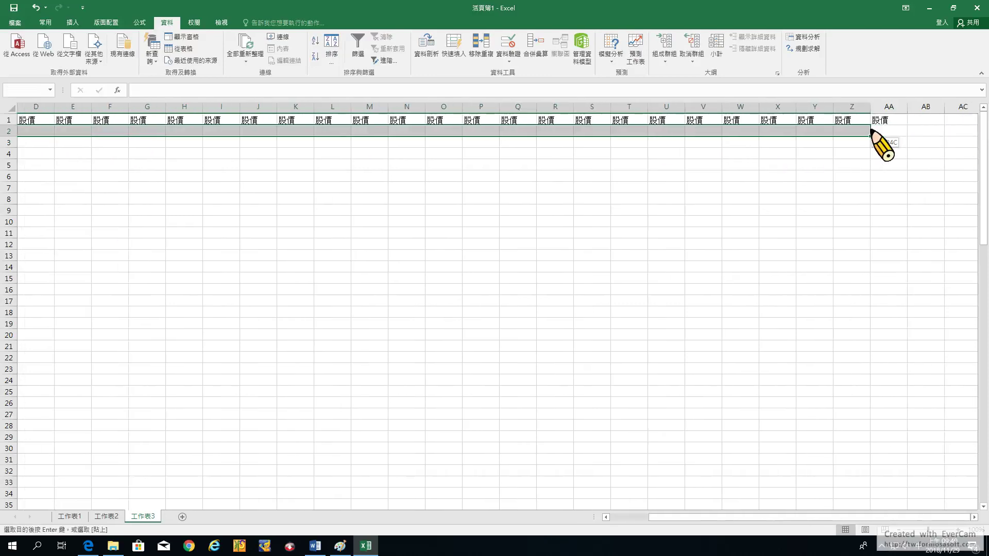
{"action": "key", "text": "ctrl+v"}
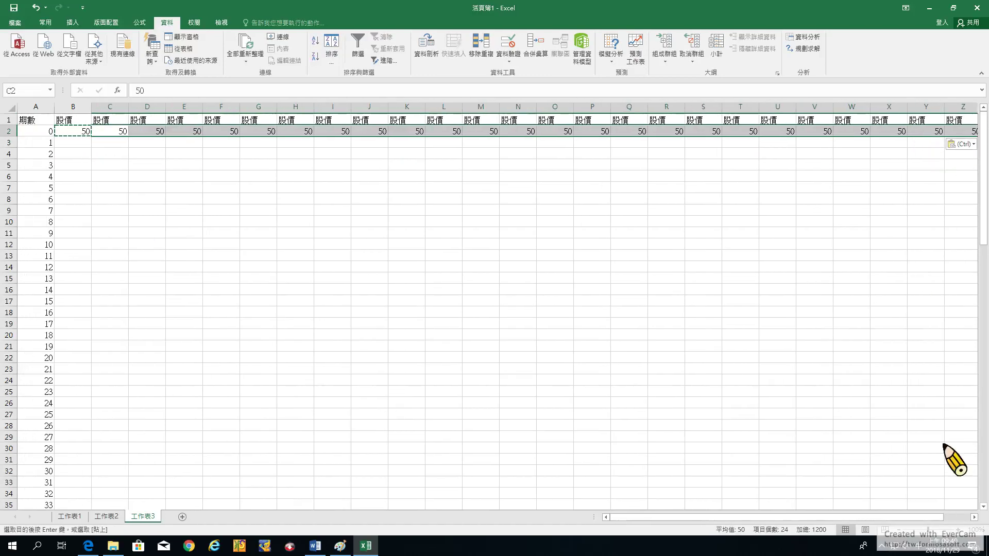
{"action": "left_click", "coordinate": [974, 517]}
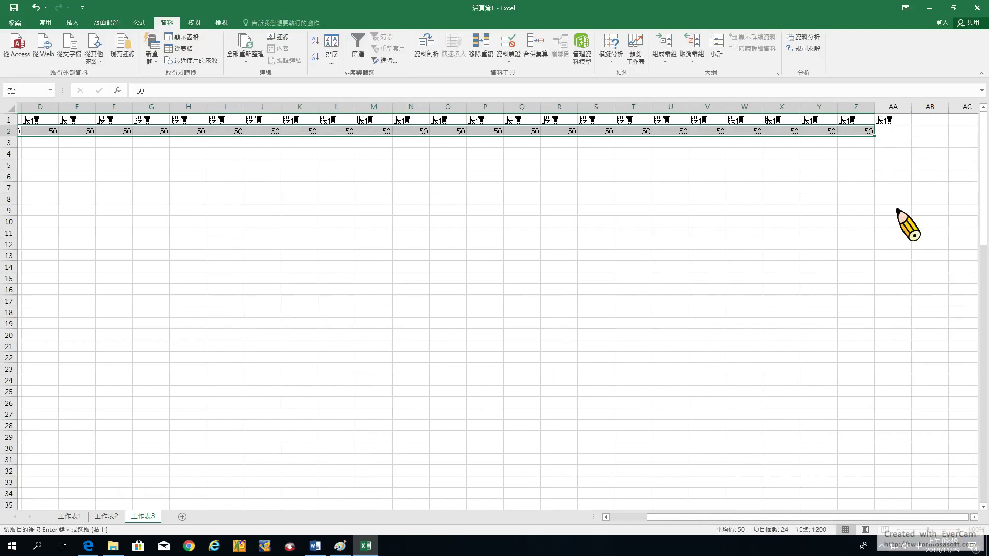
{"action": "left_click", "coordinate": [888, 131]}
{"action": "type", "text": "50"}
{"action": "key", "text": "Return"}
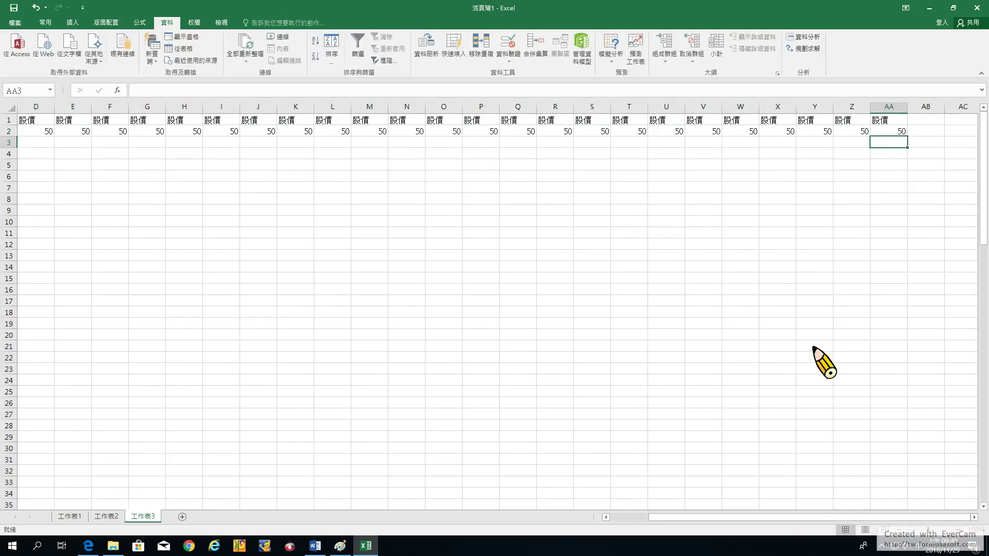
- Enter the period 1 price formula =B2+B2*(0.1*0.01+0.2*SQRT(0.01)*工作表2!B2) in B3
{"action": "left_click", "coordinate": [620, 517]}
{"action": "left_click", "coordinate": [72, 142]}
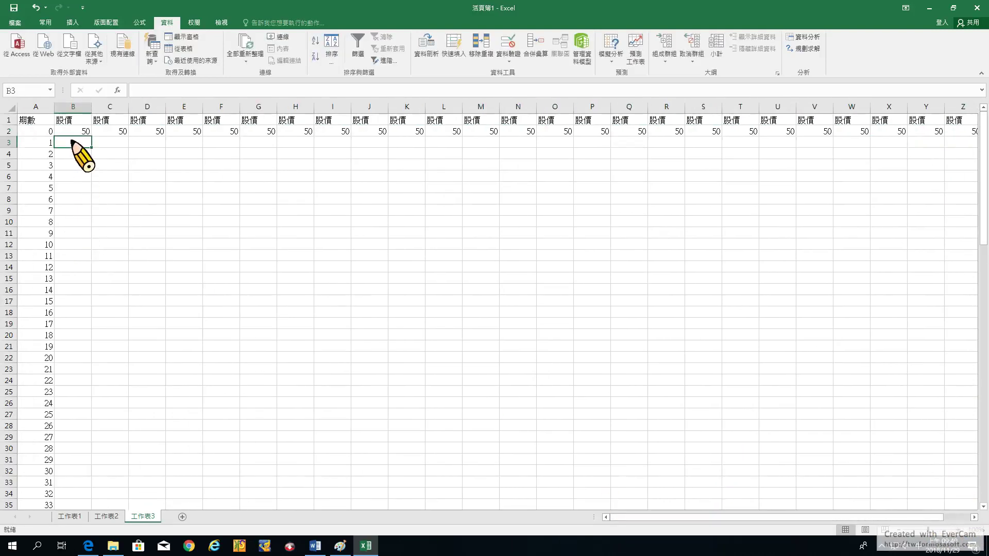
{"action": "type", "text": "="}
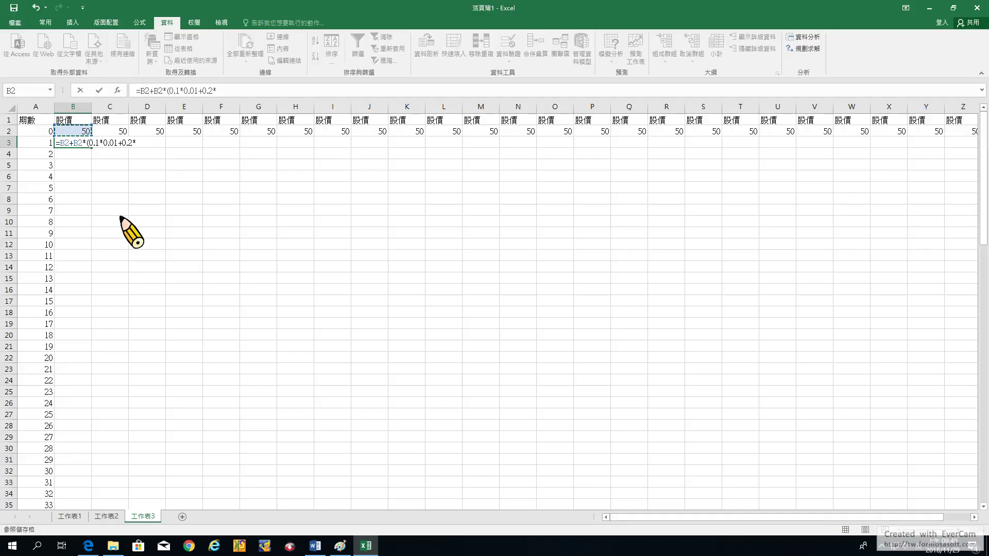
{"action": "type", "text": "sqrt(0.01)*"}
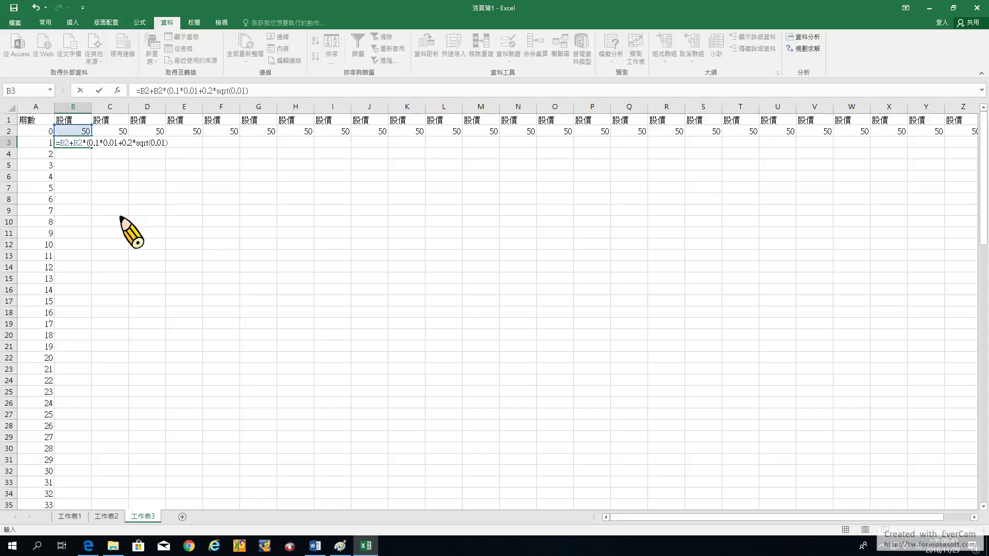
{"action": "left_click", "coordinate": [112, 515]}
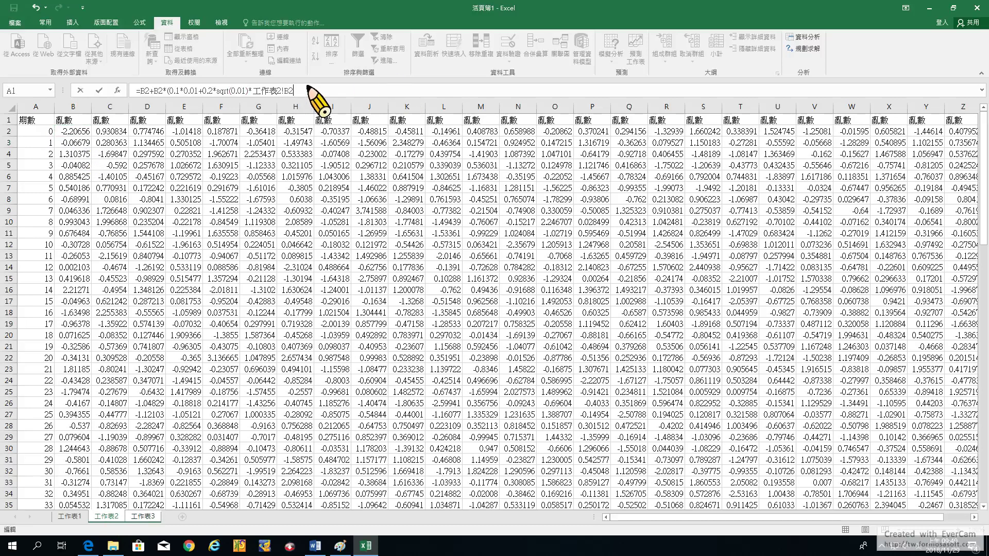
{"action": "key", "text": "Return"}
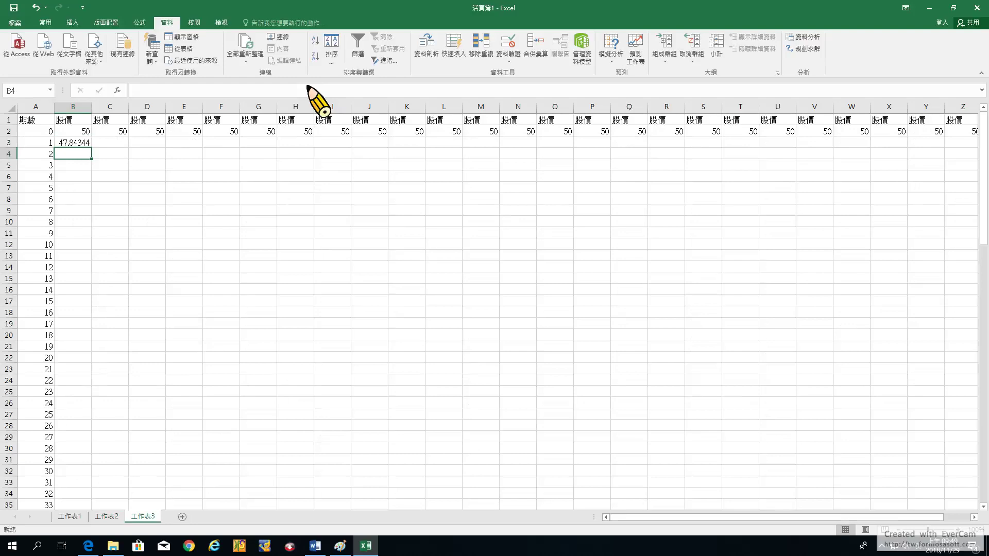
- Fill the B3 price formula down column B through period 100 and look over the filled column
{"action": "left_click", "coordinate": [73, 132]}
{"action": "left_click", "coordinate": [81, 146]}
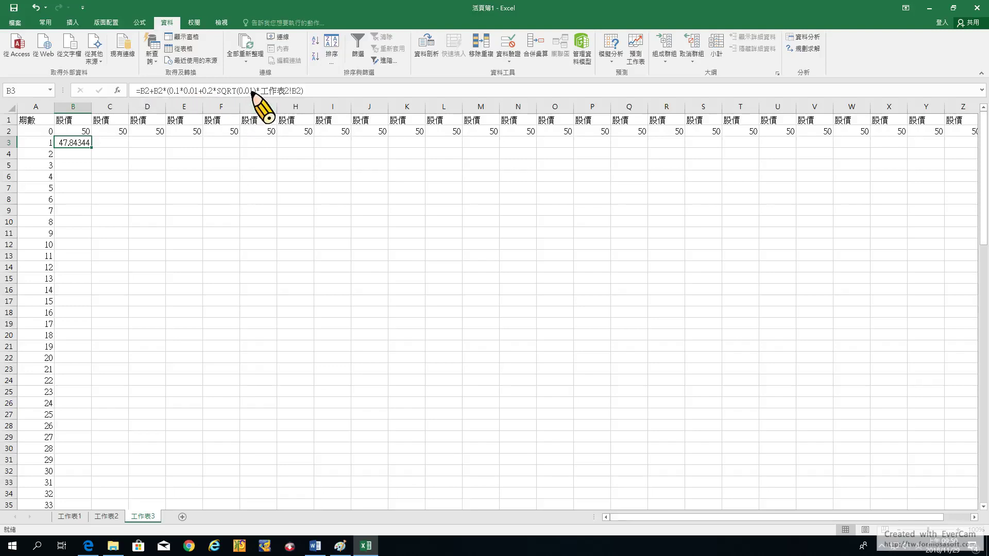
{"action": "double_click", "coordinate": [92, 149]}
{"action": "scroll", "coordinate": [103, 266], "scroll_direction": "down", "scroll_amount": 12}
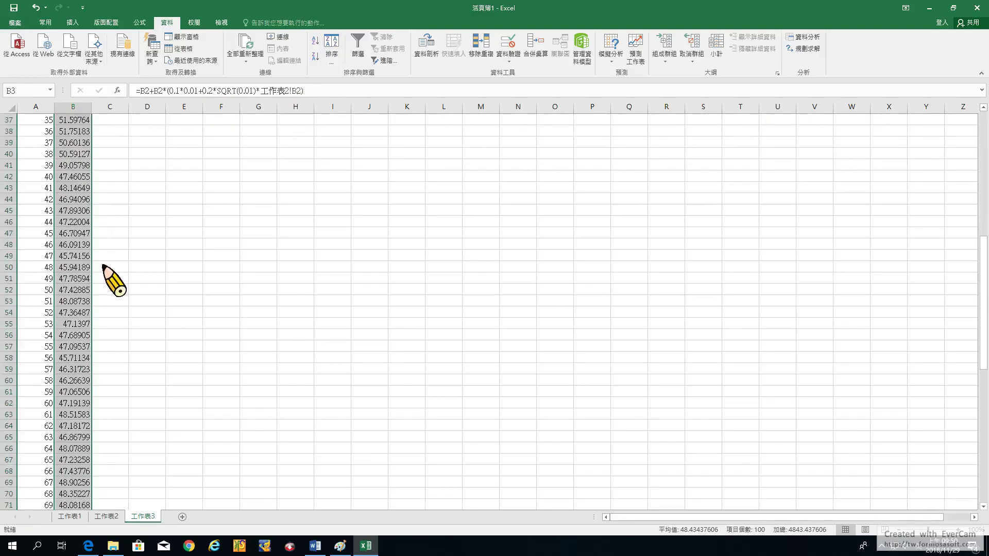
{"action": "scroll", "coordinate": [103, 266], "scroll_direction": "down", "scroll_amount": 20}
{"action": "scroll", "coordinate": [103, 265], "scroll_direction": "up", "scroll_amount": 16}
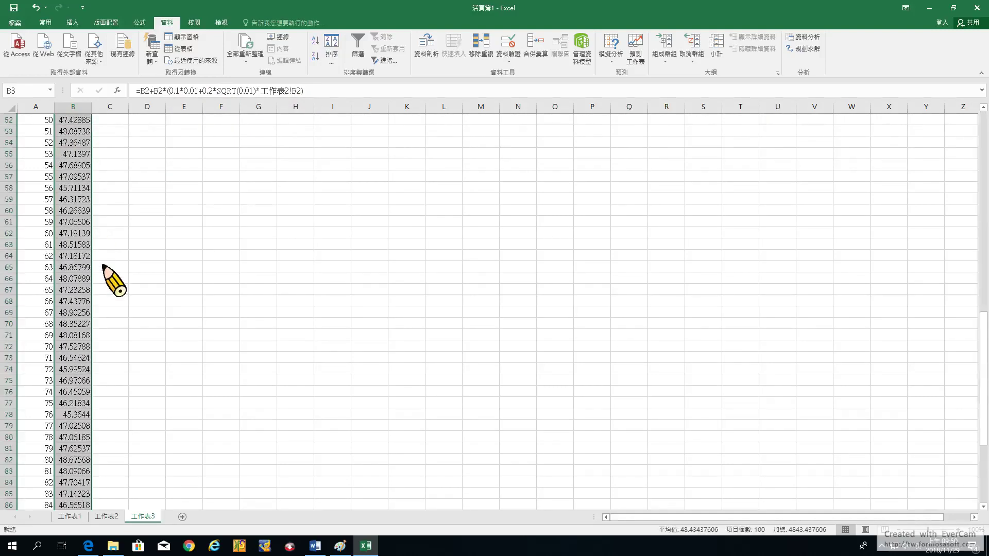
- Copy the B3 price formula and paste it over B3:AA102 to cover every 股價 column through period 100
{"action": "scroll", "coordinate": [103, 266], "scroll_direction": "up", "scroll_amount": 17}
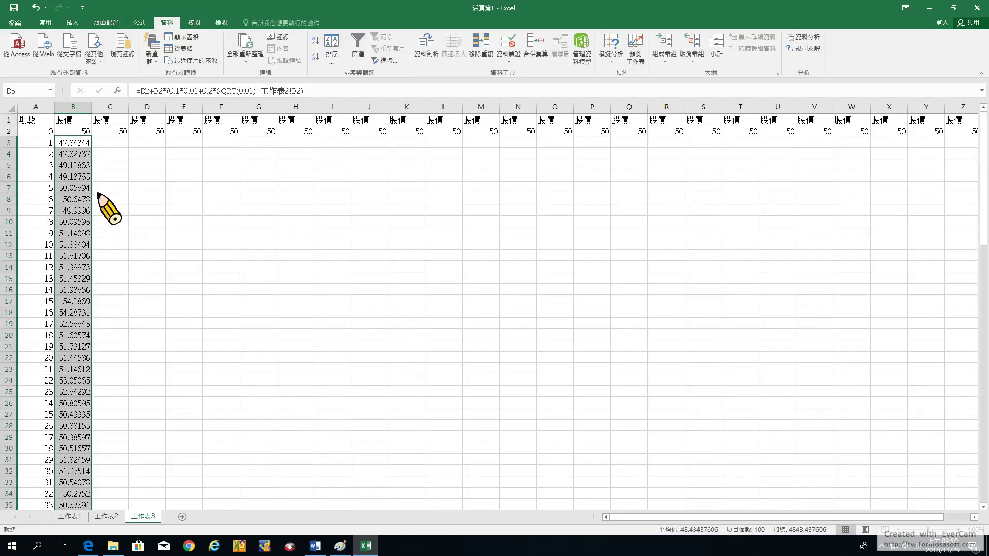
{"action": "left_click", "coordinate": [76, 146]}
{"action": "key", "text": "ctrl+c"}
{"action": "left_click_drag", "start_coordinate": [110, 142], "coordinate": [881, 447]}
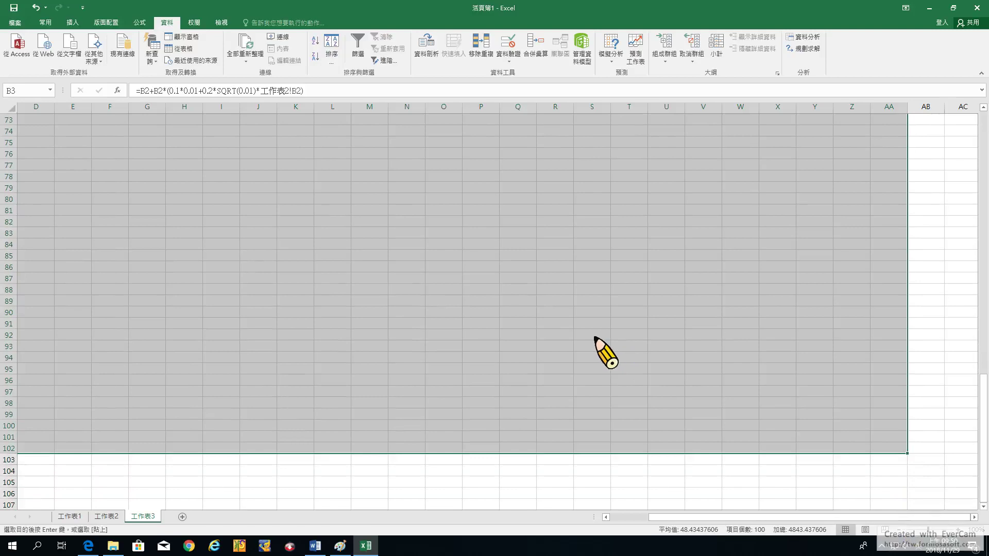
{"action": "left_click_drag", "start_coordinate": [721, 517], "coordinate": [627, 515]}
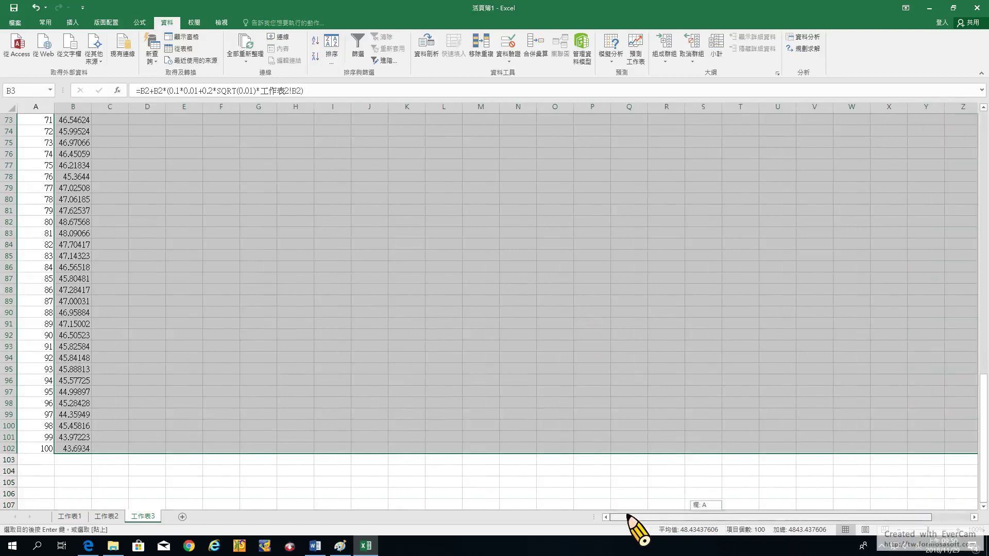
{"action": "scroll", "coordinate": [466, 316], "scroll_direction": "up", "scroll_amount": 11}
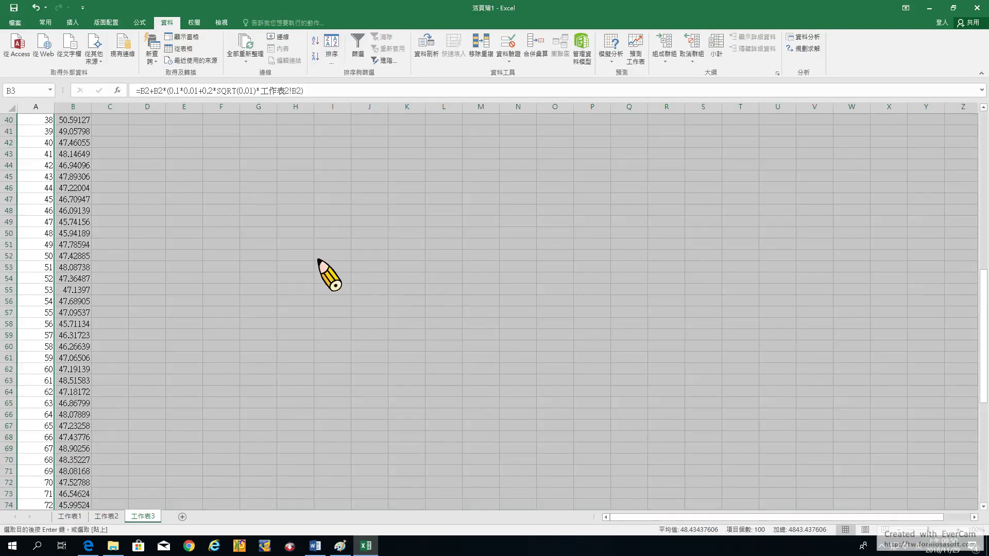
{"action": "scroll", "coordinate": [329, 276], "scroll_direction": "up", "scroll_amount": 13}
{"action": "left_click", "coordinate": [77, 145]}
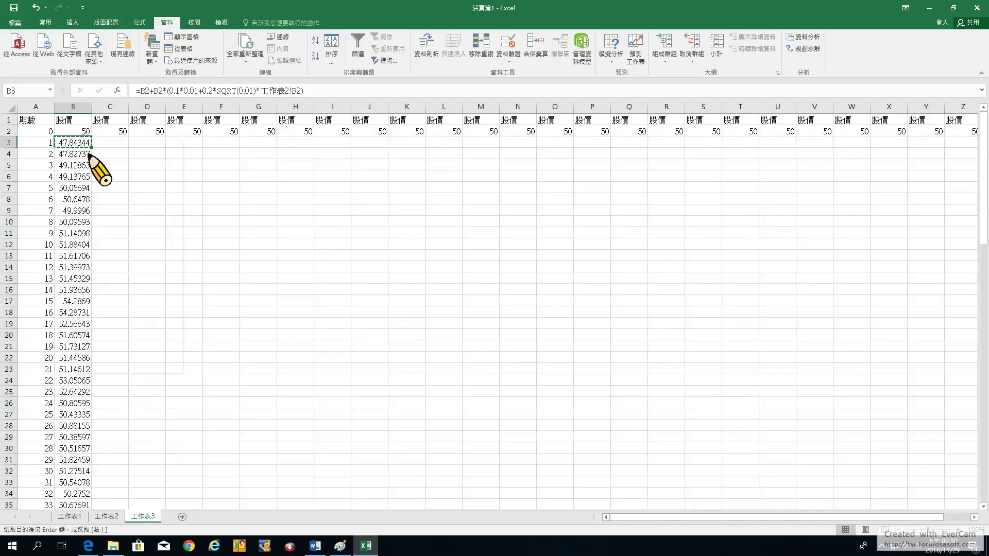
{"action": "right_click", "coordinate": [78, 146]}
{"action": "key", "text": "Escape"}
{"action": "left_click_drag", "start_coordinate": [73, 142], "coordinate": [882, 449]}
{"action": "right_click", "coordinate": [758, 346]}
{"action": "left_click", "coordinate": [777, 157]}
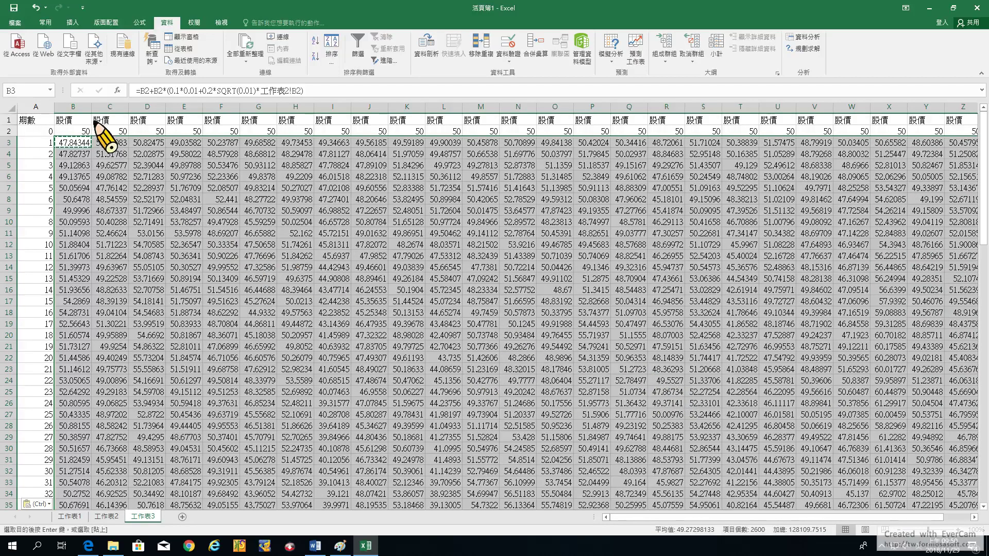
- Look over the filled price table and insert a line chart of all 股價 columns, B through AA
{"action": "left_click_drag", "start_coordinate": [646, 517], "coordinate": [746, 521]}
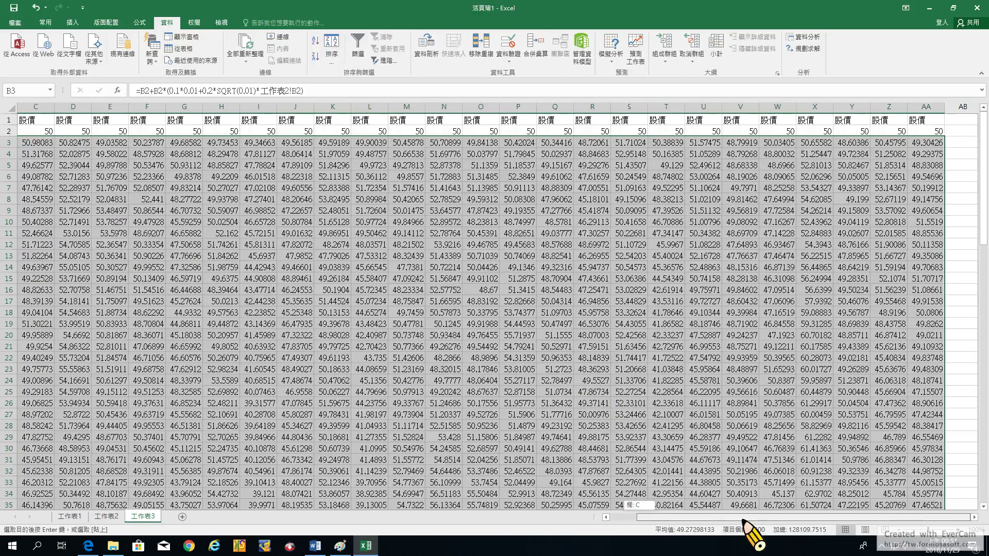
{"action": "scroll", "coordinate": [706, 452], "scroll_direction": "down", "scroll_amount": 20}
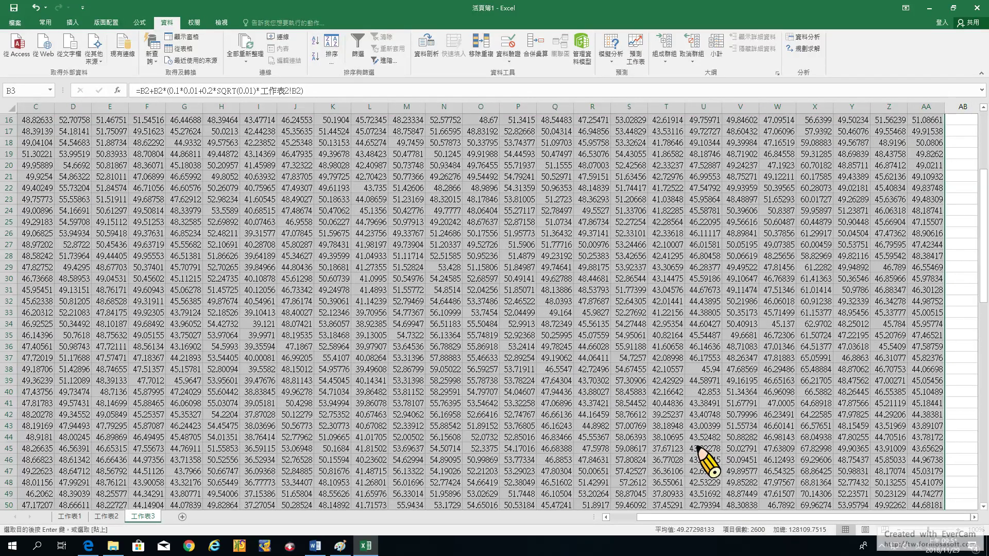
{"action": "scroll", "coordinate": [701, 427], "scroll_direction": "down", "scroll_amount": 4}
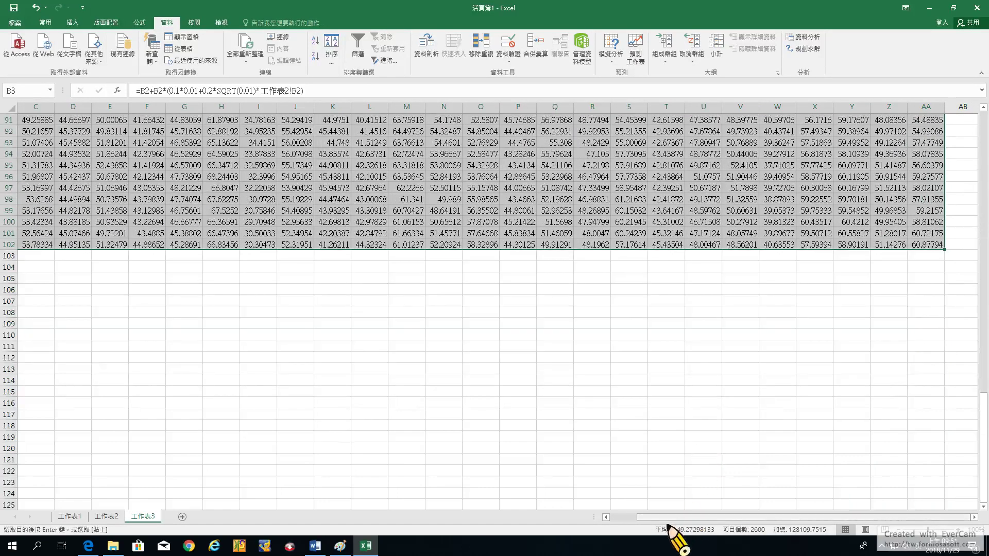
{"action": "left_click_drag", "start_coordinate": [660, 517], "coordinate": [615, 516]}
{"action": "scroll", "coordinate": [159, 133], "scroll_direction": "up", "scroll_amount": 20}
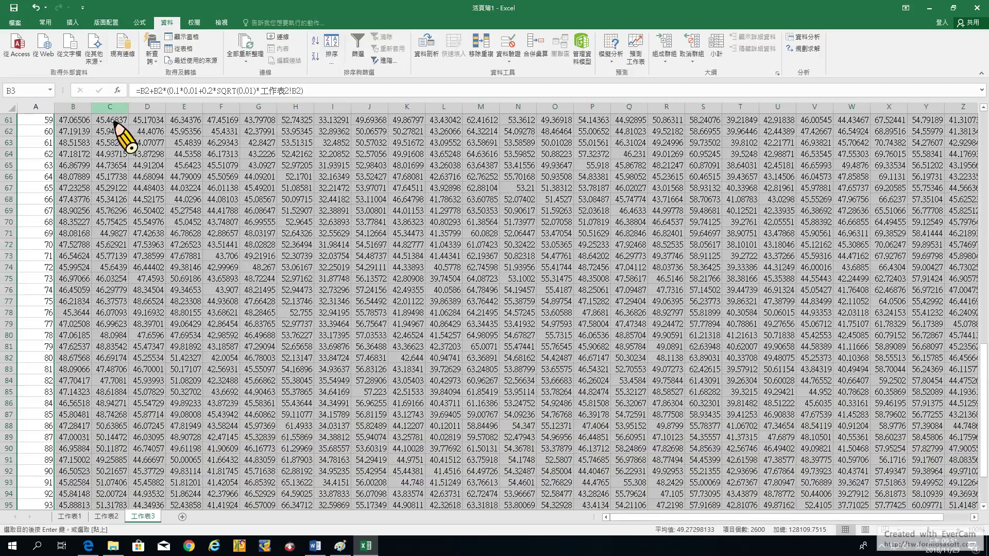
{"action": "left_click_drag", "start_coordinate": [85, 108], "coordinate": [901, 114]}
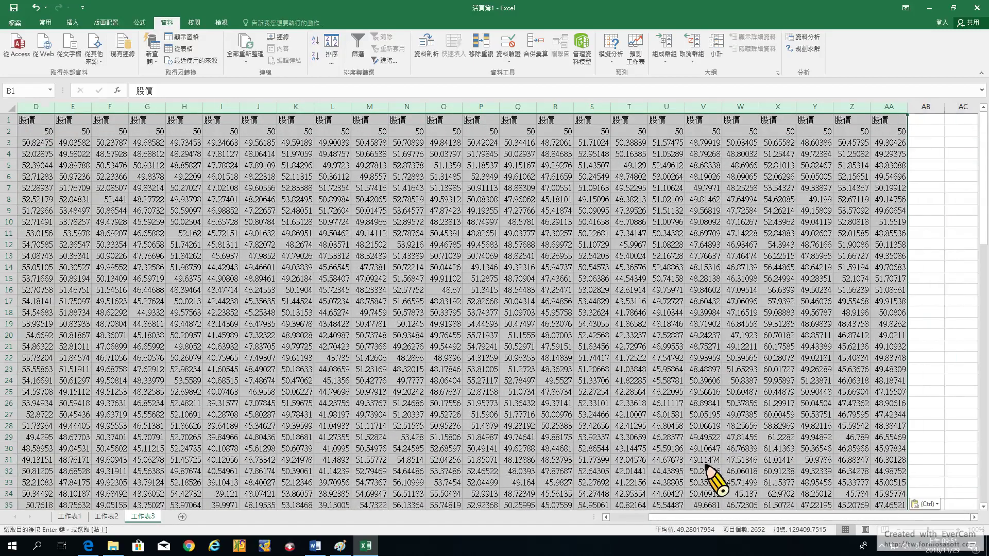
{"action": "left_click", "coordinate": [623, 518]}
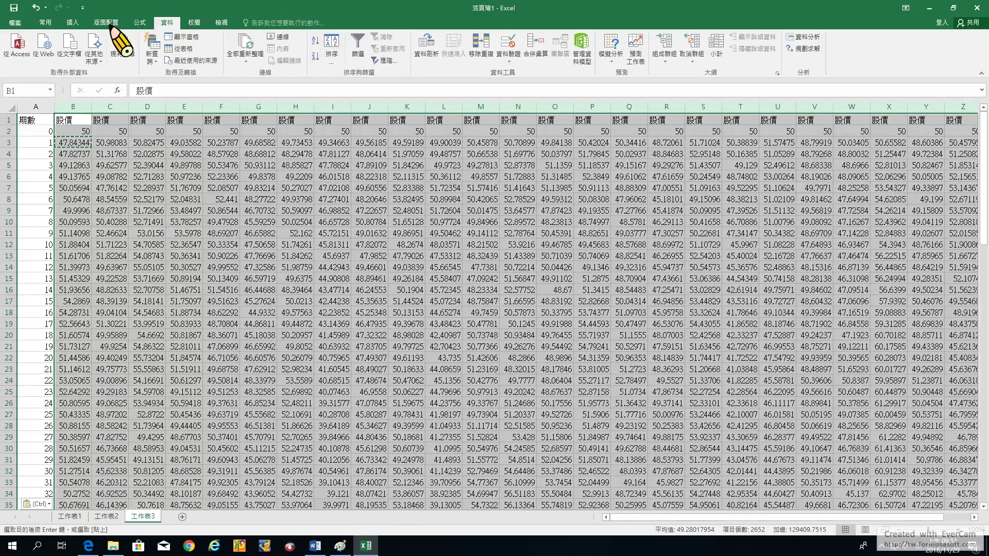
{"action": "left_click", "coordinate": [72, 22]}
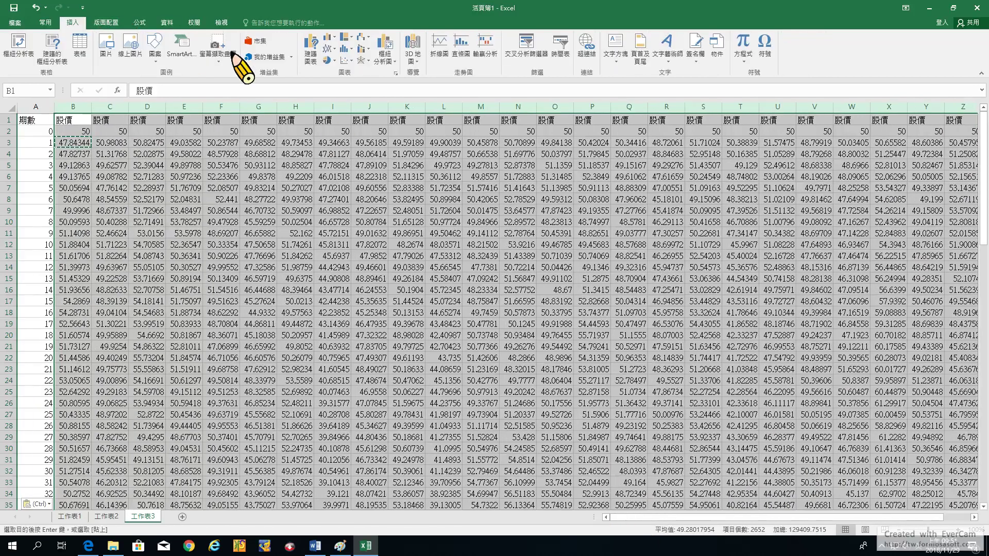
{"action": "left_click", "coordinate": [329, 49]}
{"action": "left_click", "coordinate": [332, 83]}
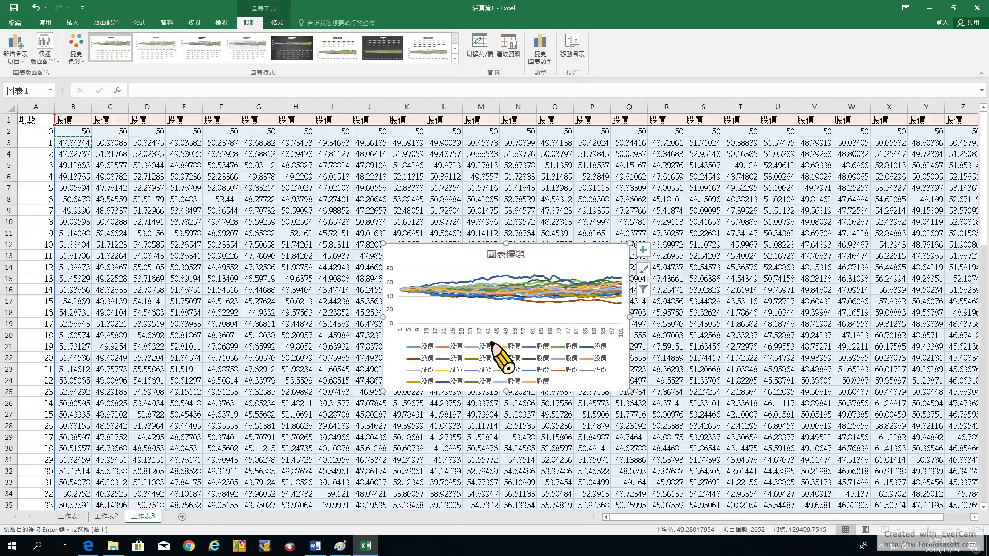
- Delete the price chart's legend and title, and enlarge the chart in width and height
{"action": "right_click", "coordinate": [505, 356]}
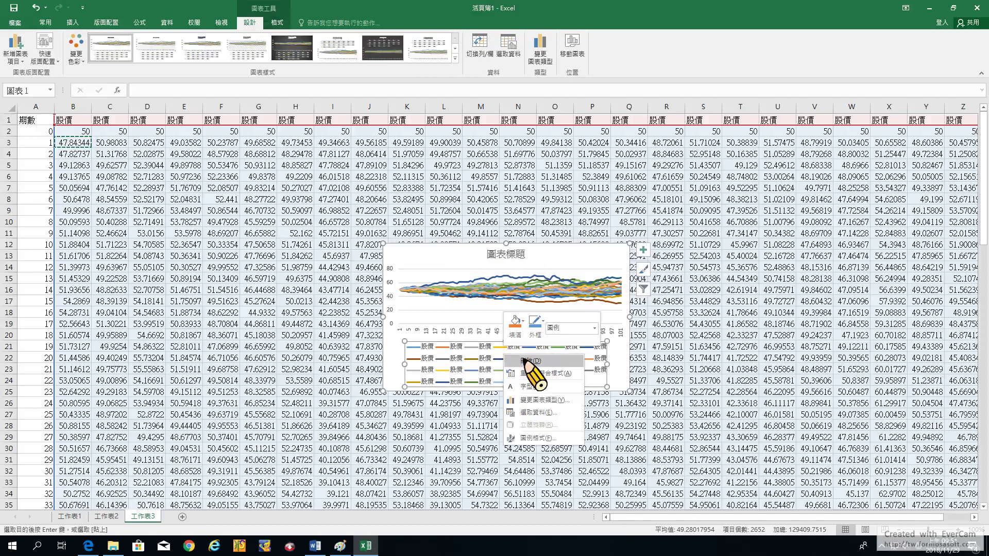
{"action": "left_click", "coordinate": [521, 361]}
{"action": "left_click_drag", "start_coordinate": [630, 316], "coordinate": [724, 317]}
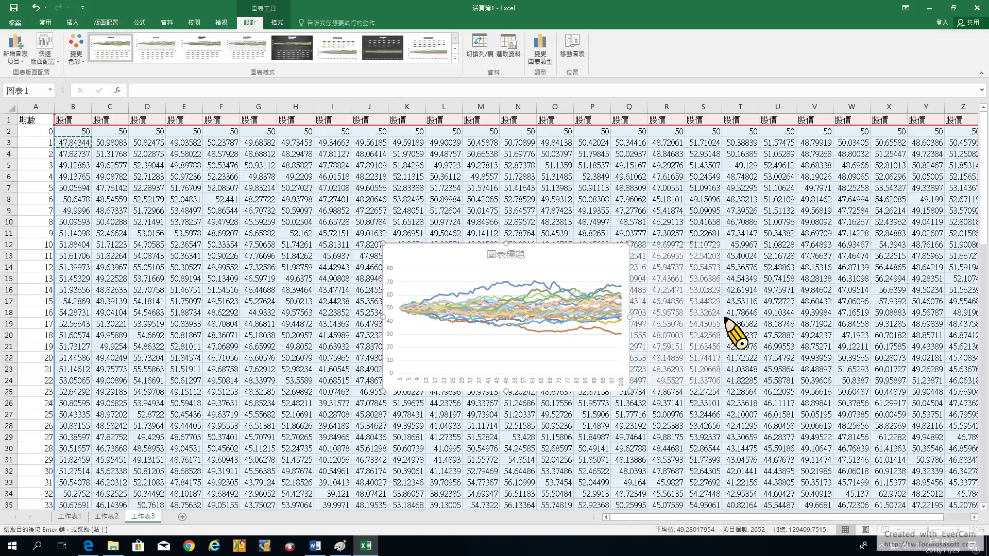
{"action": "left_click_drag", "start_coordinate": [552, 244], "coordinate": [554, 168]}
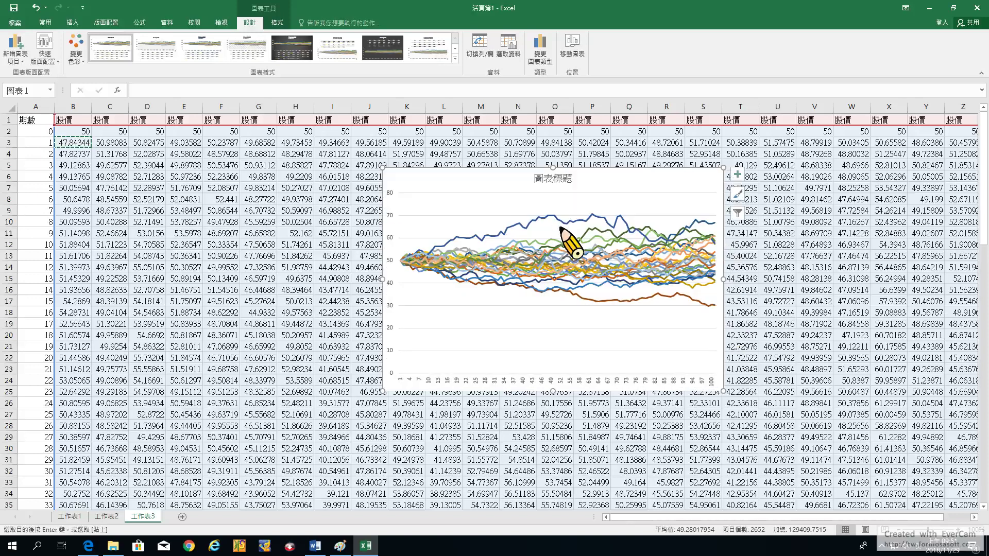
{"action": "right_click", "coordinate": [557, 178]}
{"action": "key", "text": "d"}
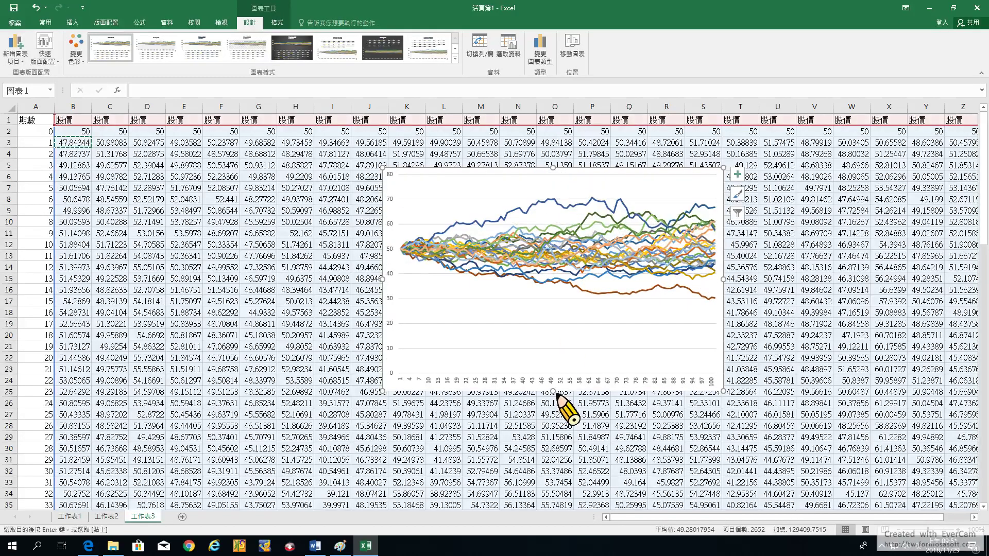
{"action": "left_click_drag", "start_coordinate": [553, 391], "coordinate": [554, 438]}
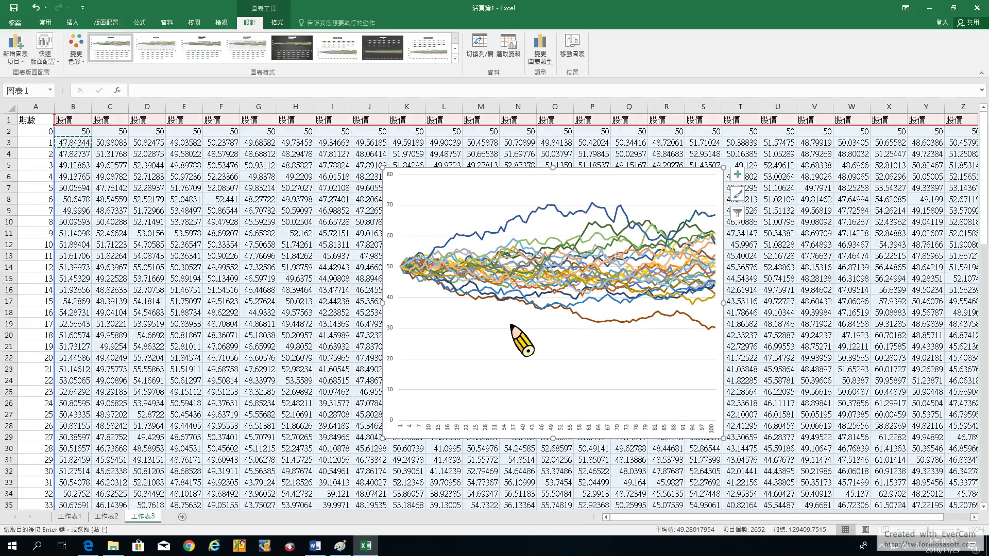
- Set the minimum of the chart's vertical axis to 30.0 and close the axis formatting options
{"action": "right_click", "coordinate": [389, 179]}
{"action": "left_click", "coordinate": [419, 287]}
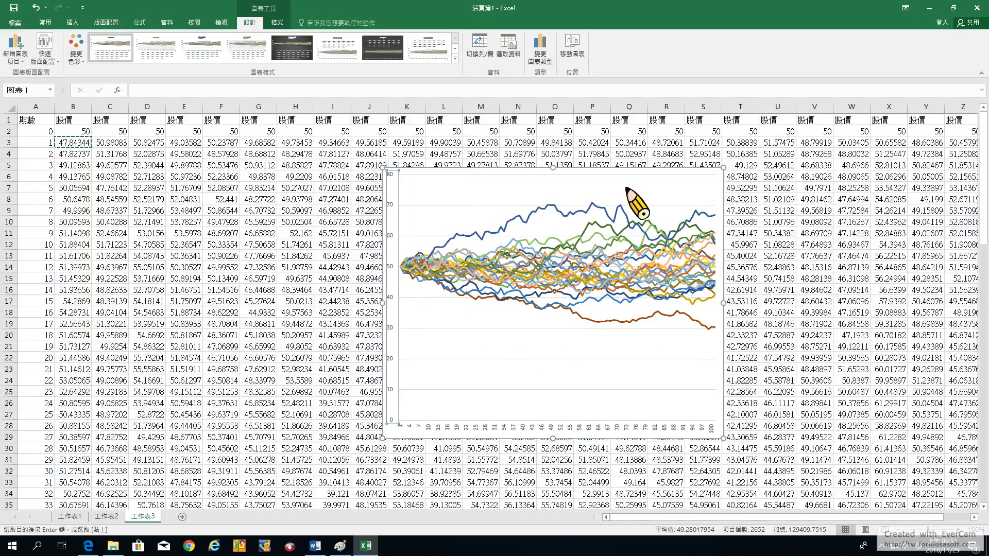
{"action": "left_click_drag", "start_coordinate": [917, 193], "coordinate": [888, 192]}
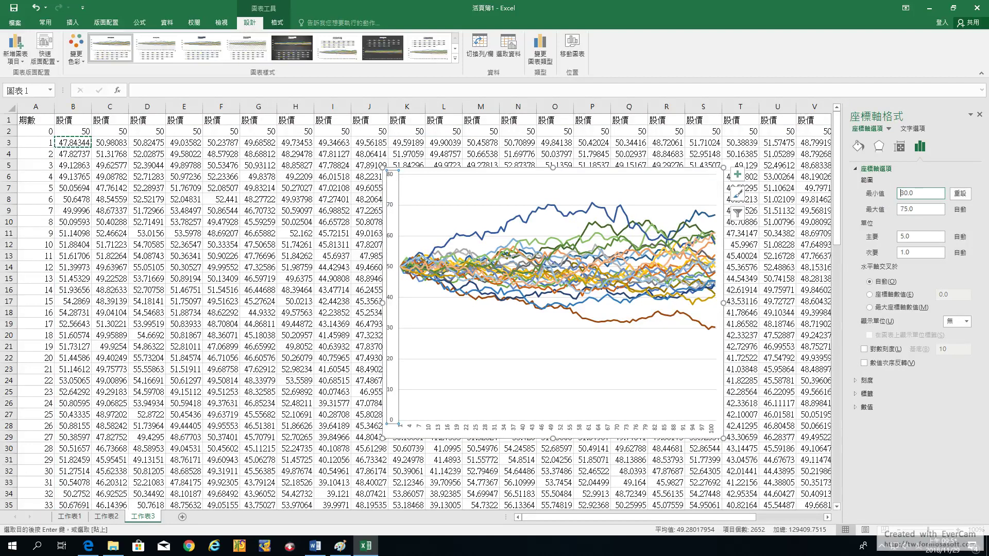
{"action": "type", "text": "30.0"}
{"action": "key", "text": "Return"}
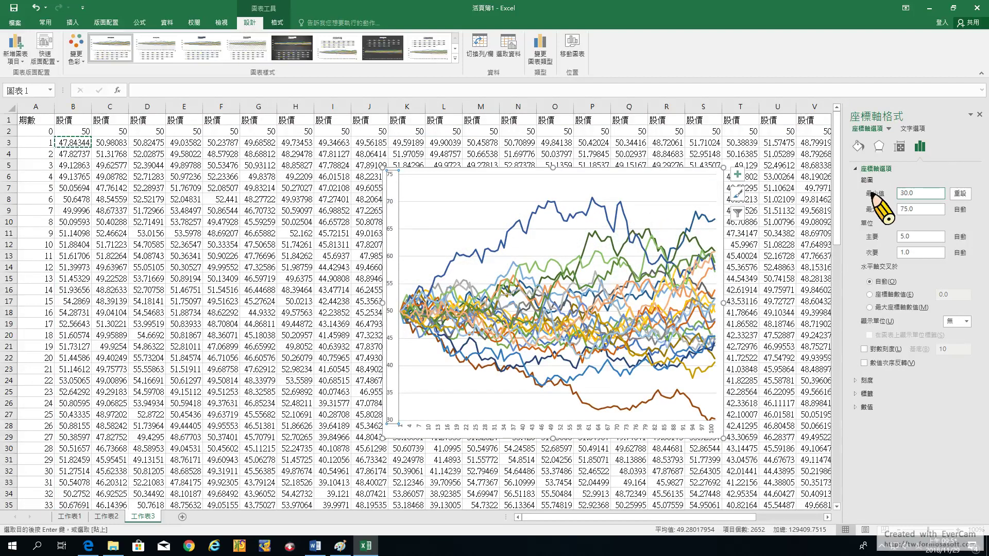
{"action": "left_click", "coordinate": [979, 114]}
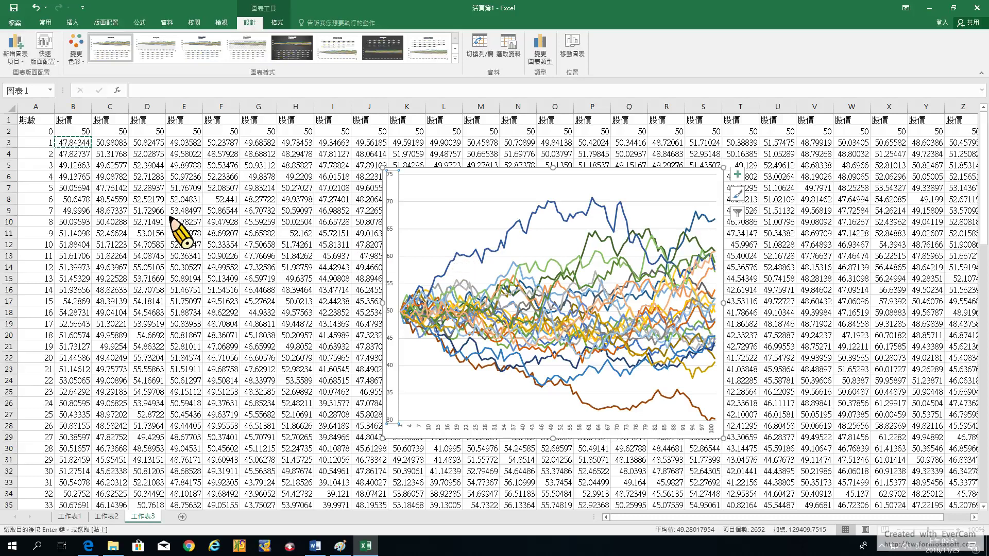
- Regenerate the 26 by 100 normal random numbers over $B$2:$AA$102 on 工作表2 and view the updated price chart on 工作表3
{"action": "left_click", "coordinate": [106, 517]}
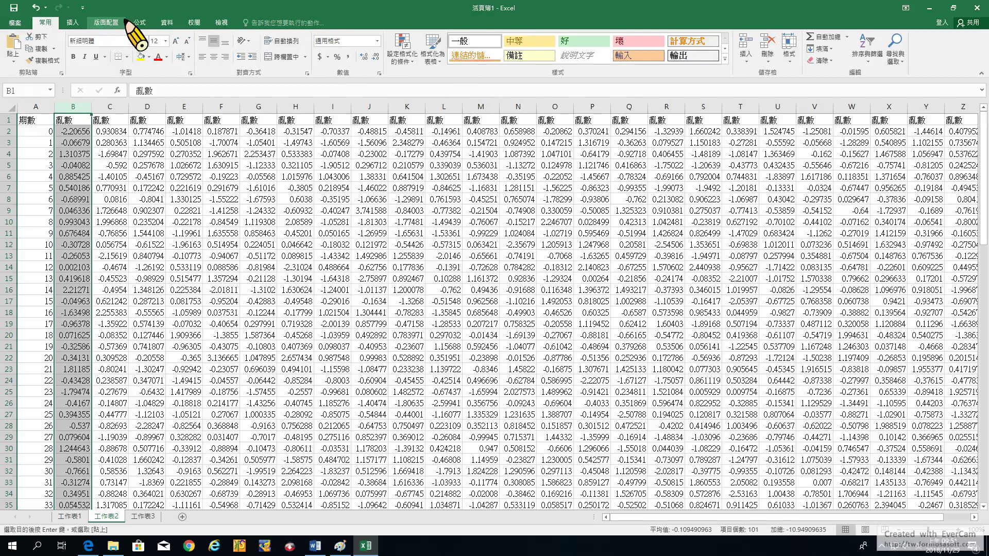
{"action": "left_click", "coordinate": [166, 22]}
{"action": "left_click", "coordinate": [803, 37]}
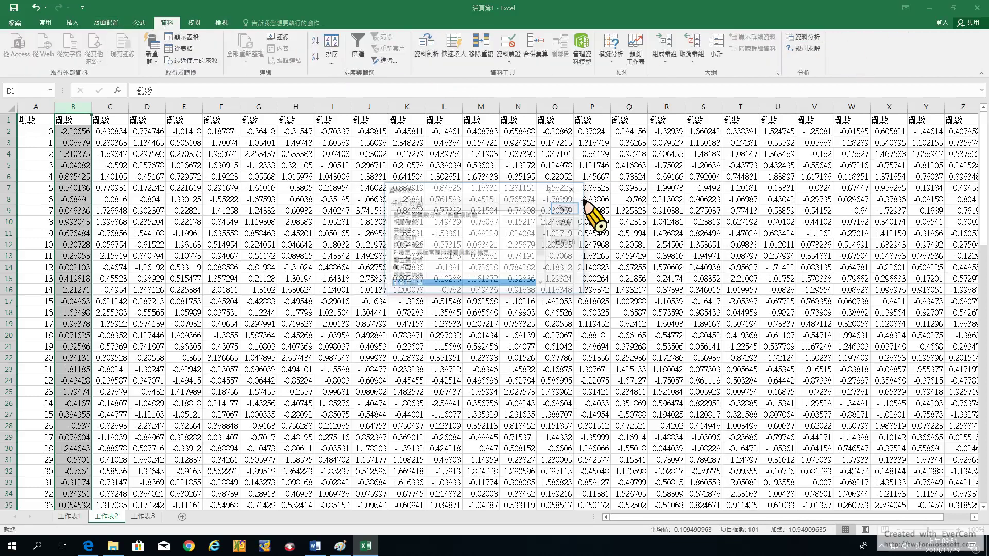
{"action": "left_click", "coordinate": [566, 180]}
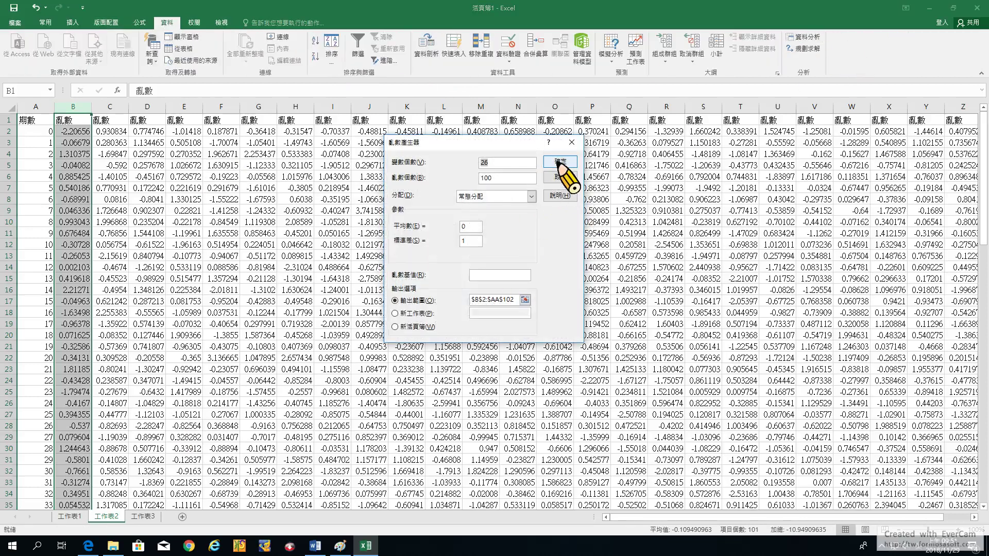
{"action": "left_click", "coordinate": [559, 161]}
{"action": "left_click", "coordinate": [441, 307]}
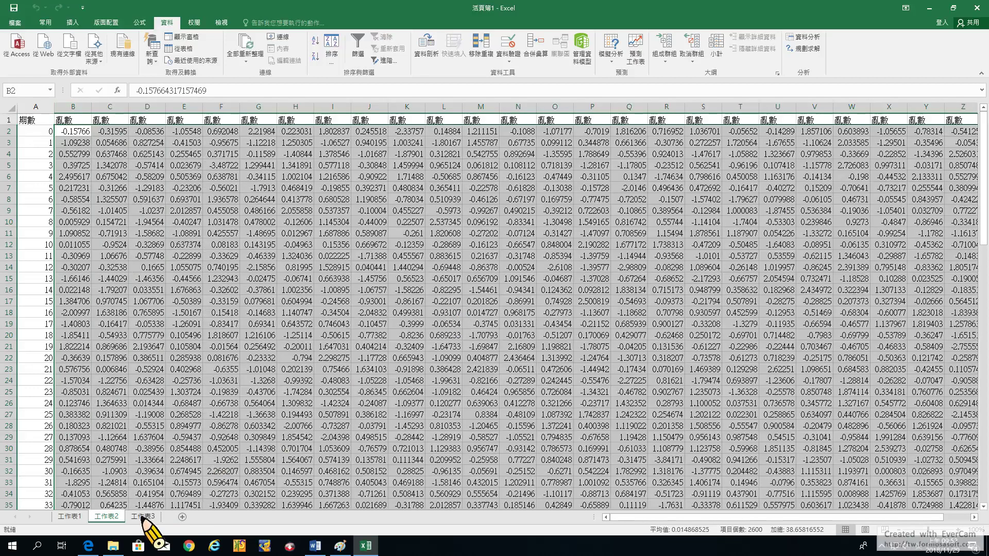
{"action": "left_click", "coordinate": [143, 517]}
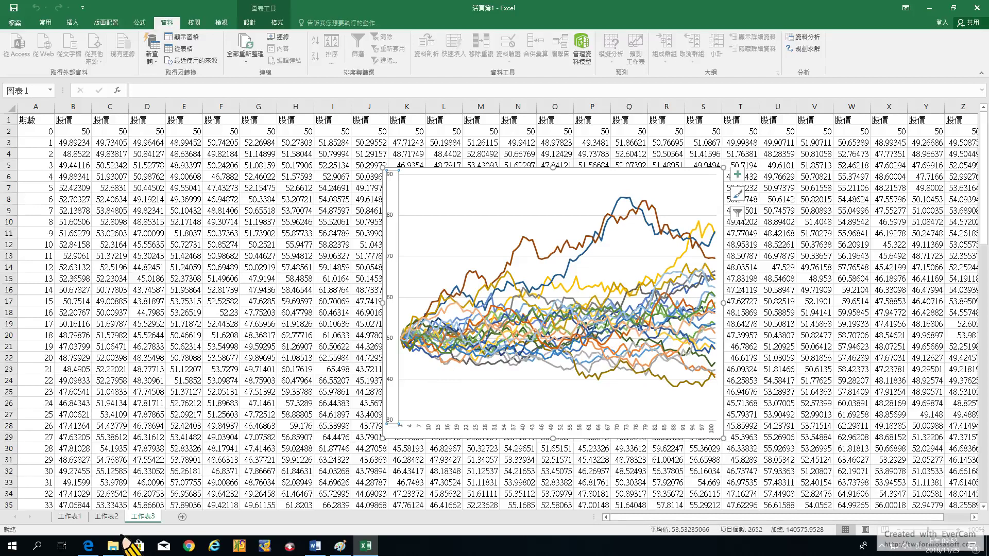
- Draw another set of random numbers on 工作表2 with the same generator settings, replacing the existing data, and return to the 工作表3 chart
{"action": "left_click", "coordinate": [107, 517]}
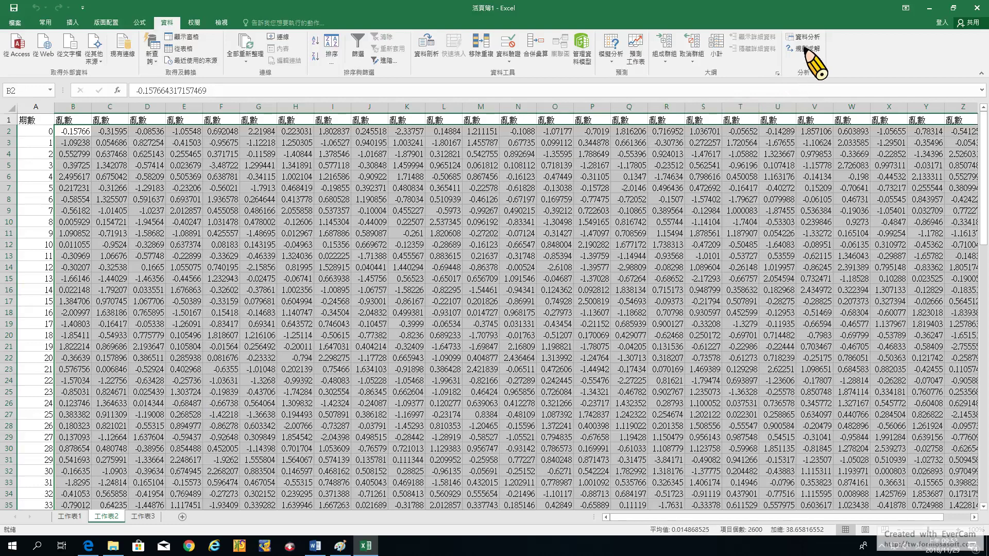
{"action": "left_click", "coordinate": [803, 38]}
{"action": "left_click", "coordinate": [529, 281]}
{"action": "left_click", "coordinate": [570, 203]}
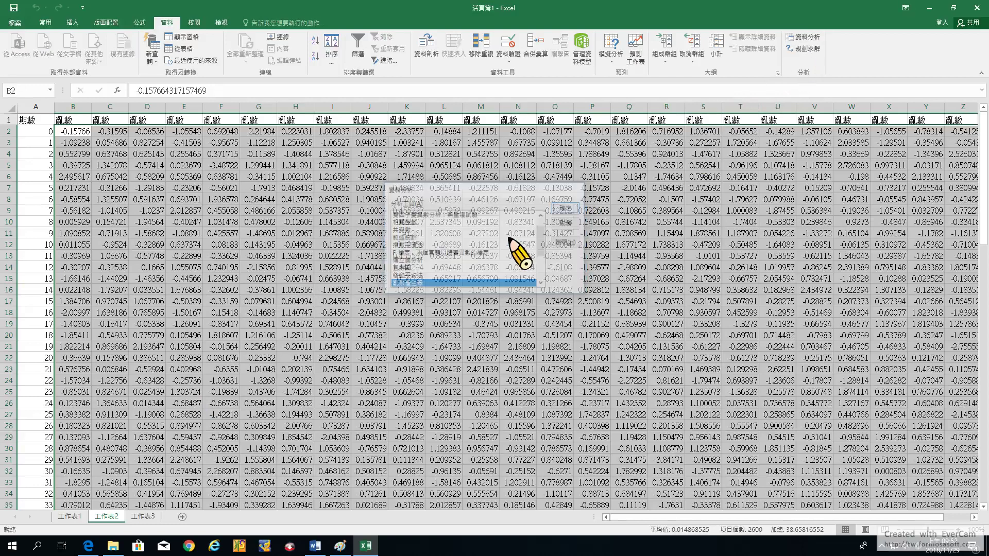
{"action": "left_click", "coordinate": [560, 162]}
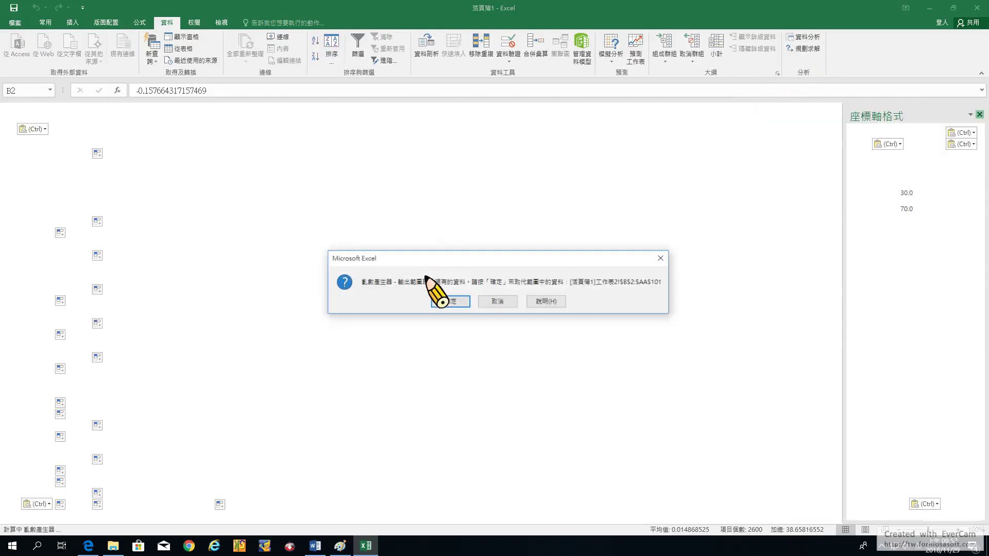
{"action": "left_click", "coordinate": [453, 304]}
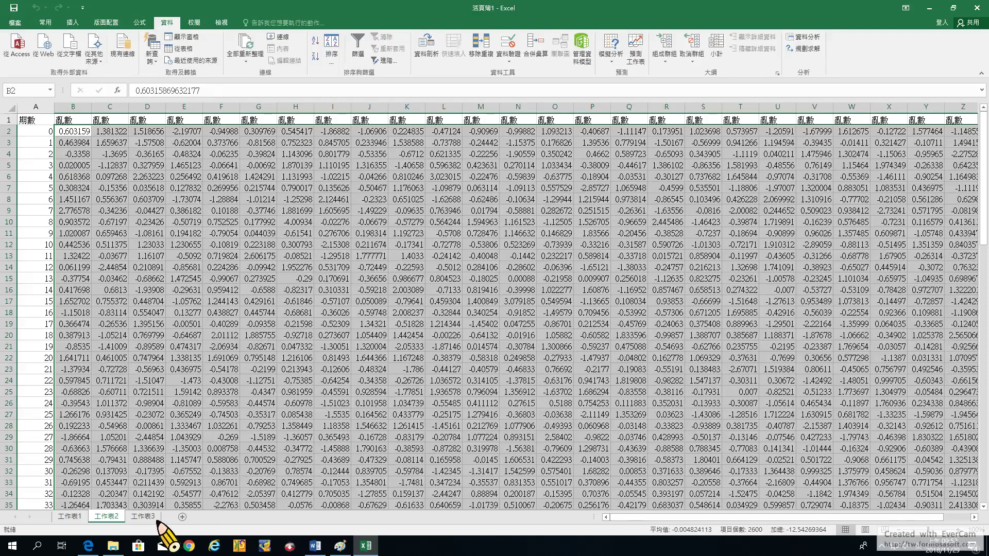
{"action": "left_click", "coordinate": [143, 516]}
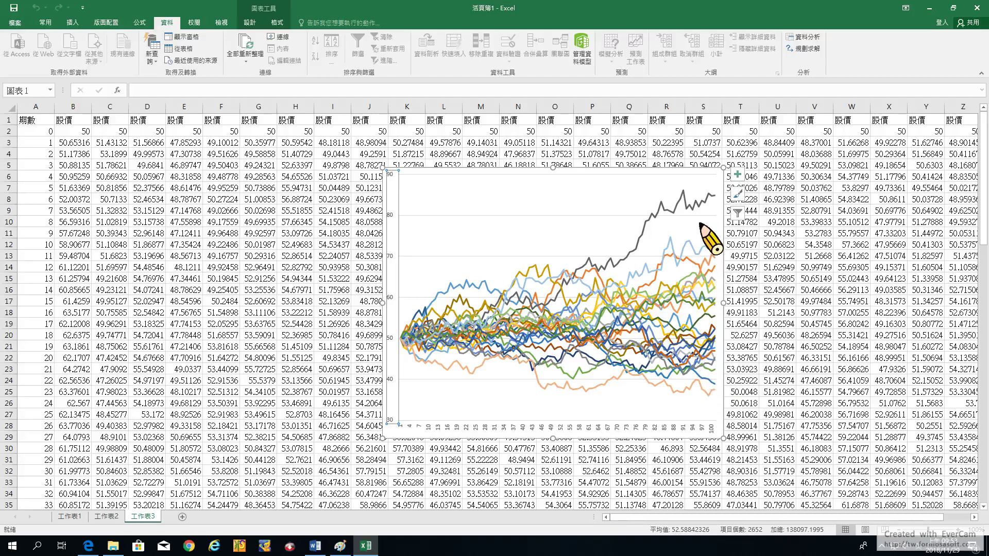
- Switch to Paint and sketch, in black, axes labelled f(p) and p with a right-skewed density curve in the canvas's blank upper-right area
{"action": "left_click", "coordinate": [340, 546]}
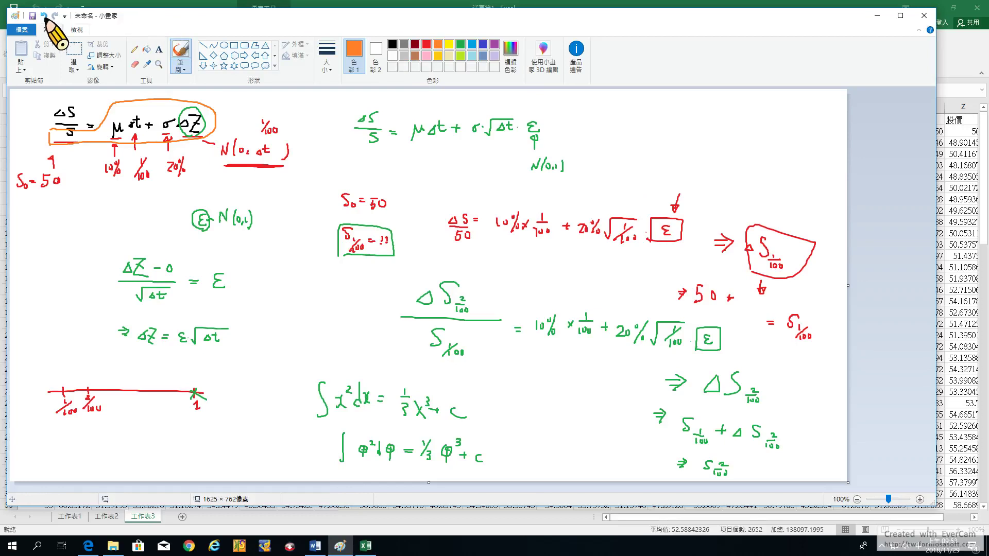
{"action": "left_click", "coordinate": [392, 44]}
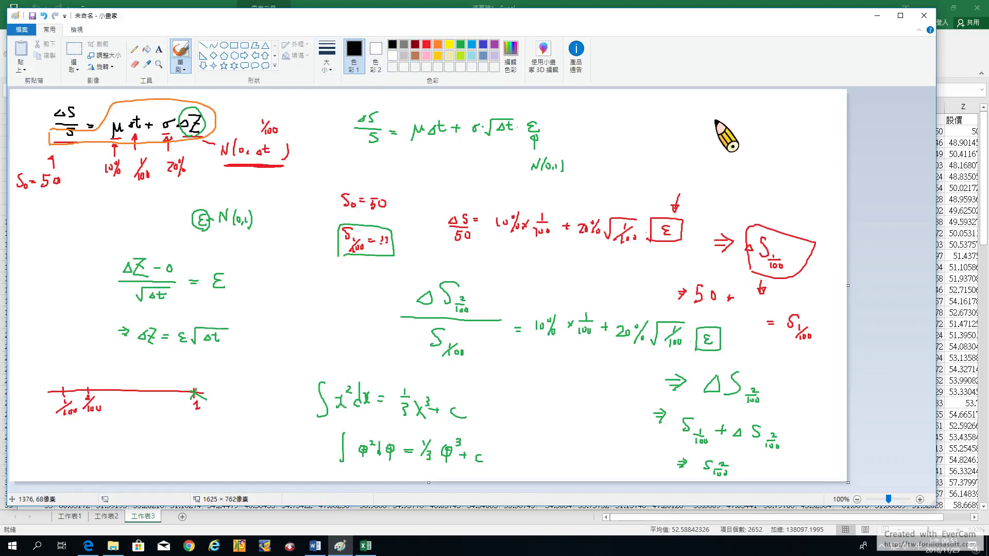
{"action": "mouse_move", "coordinate": [715, 118]}
{"action": "left_mouse_down"}
{"action": "mouse_move", "coordinate": [716, 175]}
{"action": "mouse_move", "coordinate": [769, 162]}
{"action": "mouse_move", "coordinate": [770, 196]}
{"action": "left_mouse_up"}
{"action": "mouse_move", "coordinate": [699, 107]}
{"action": "left_mouse_down"}
{"action": "mouse_move", "coordinate": [693, 121]}
{"action": "mouse_move", "coordinate": [699, 110]}
{"action": "mouse_move", "coordinate": [709, 119]}
{"action": "left_mouse_up"}
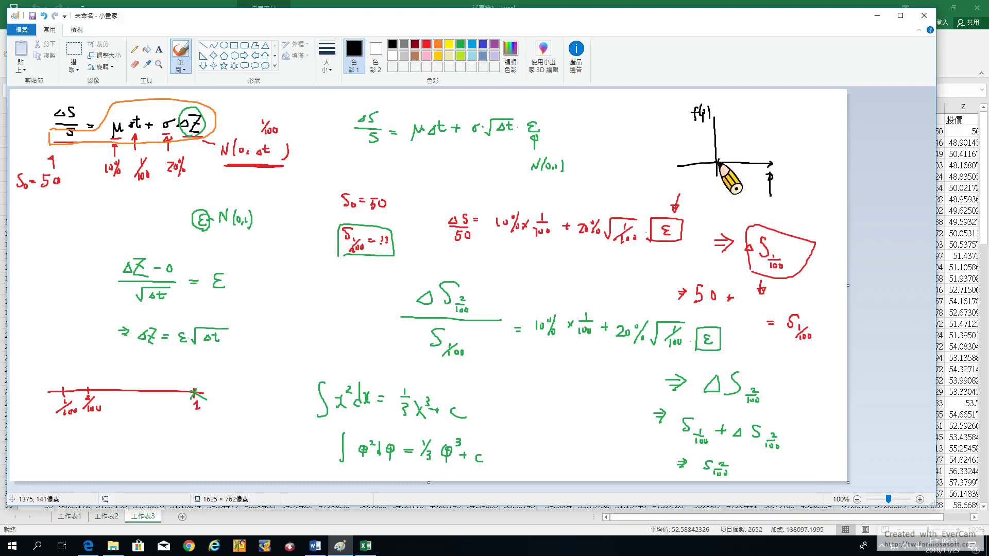
{"action": "mouse_move", "coordinate": [719, 161]}
{"action": "left_mouse_down"}
{"action": "mouse_move", "coordinate": [735, 135]}
{"action": "mouse_move", "coordinate": [789, 160]}
{"action": "left_mouse_up"}
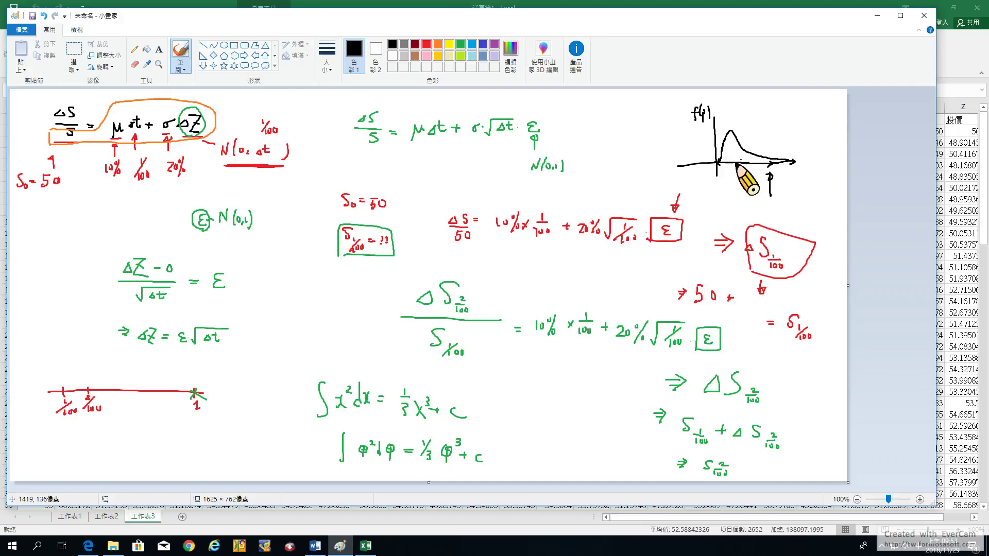
{"action": "left_click_drag", "start_coordinate": [734, 161], "coordinate": [722, 161]}
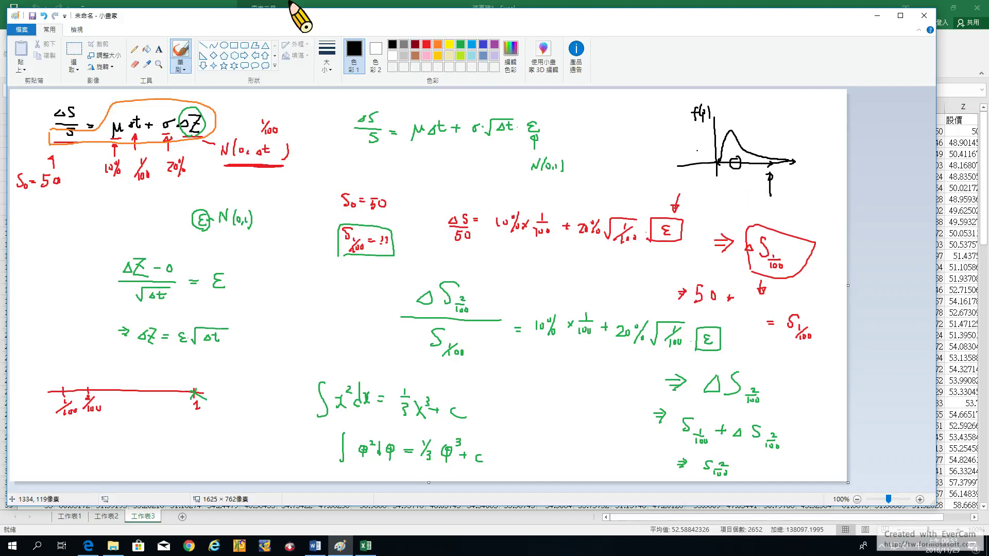
{"action": "left_click", "coordinate": [44, 16]}
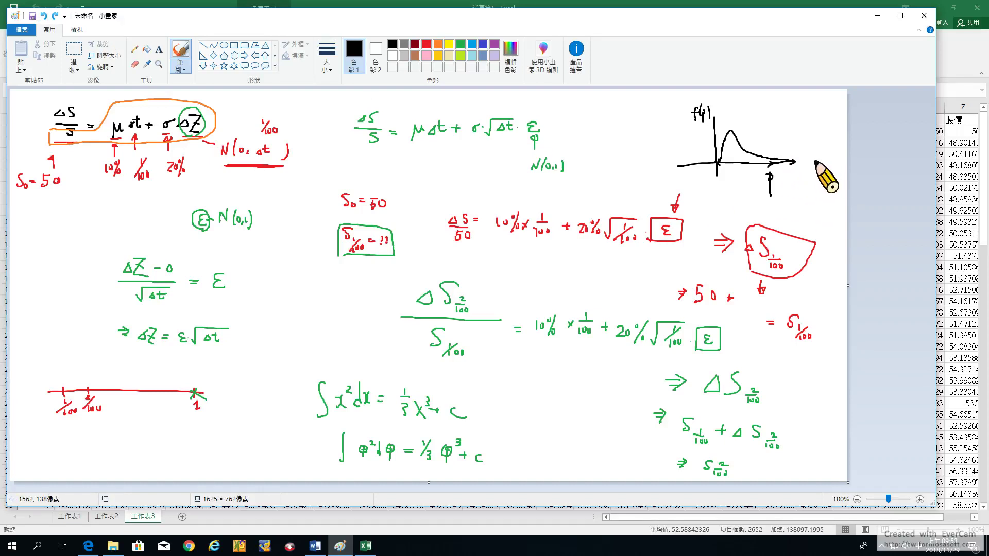
- Revisit the Excel price chart, switch to the Word question list and examine question 3, selecting its text 簡單說明為何此數學式可描
{"action": "left_click", "coordinate": [367, 546]}
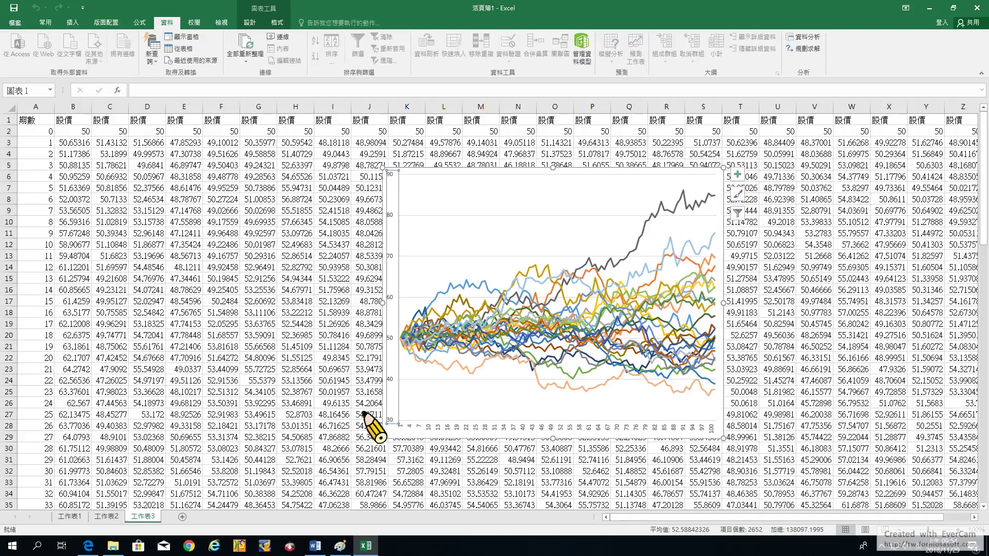
{"action": "left_click", "coordinate": [315, 547]}
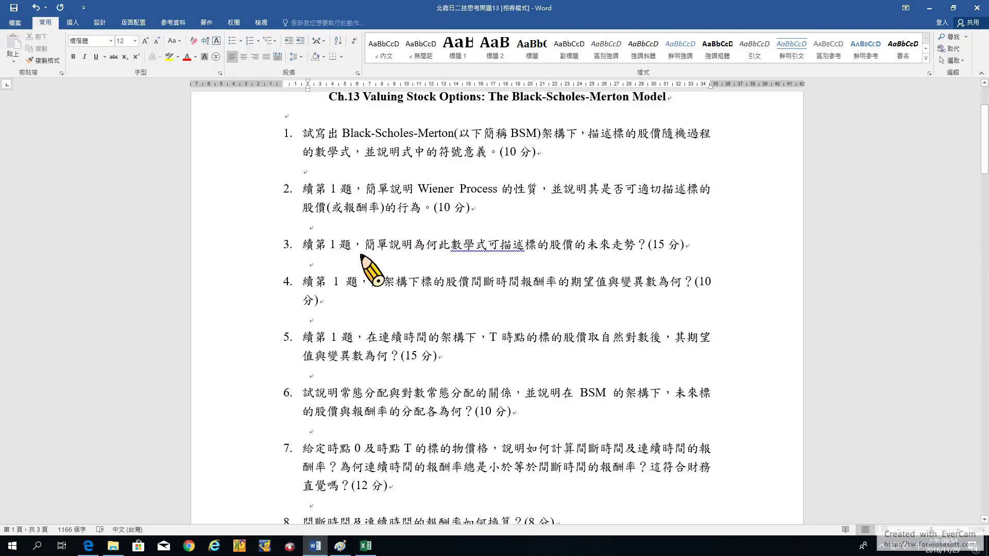
{"action": "scroll", "coordinate": [362, 255], "scroll_direction": "down", "scroll_amount": 1}
{"action": "scroll", "coordinate": [362, 255], "scroll_direction": "down", "scroll_amount": 1}
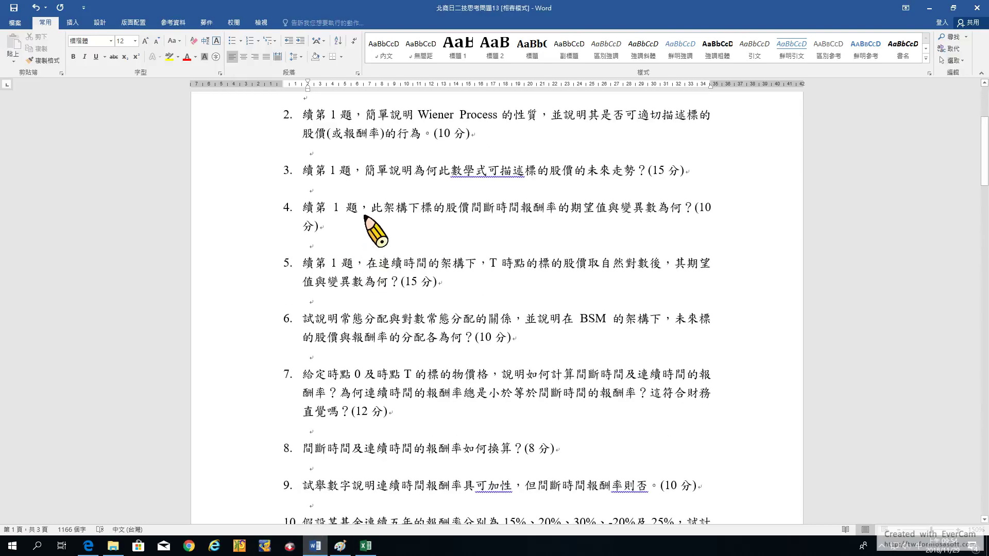
{"action": "scroll", "coordinate": [366, 215], "scroll_direction": "down", "scroll_amount": 1}
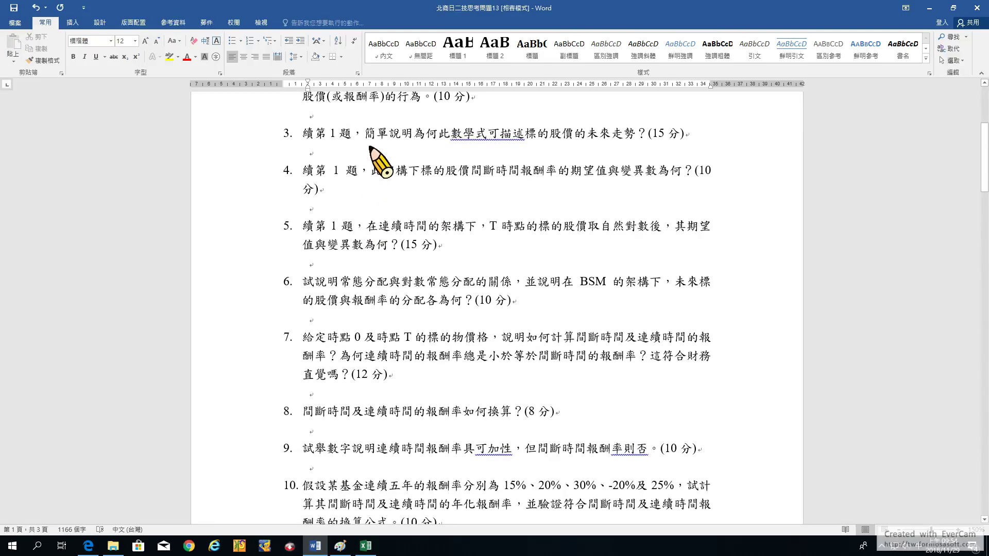
{"action": "left_click_drag", "start_coordinate": [367, 134], "coordinate": [513, 137]}
{"action": "scroll", "coordinate": [515, 170], "scroll_direction": "up", "scroll_amount": 1}
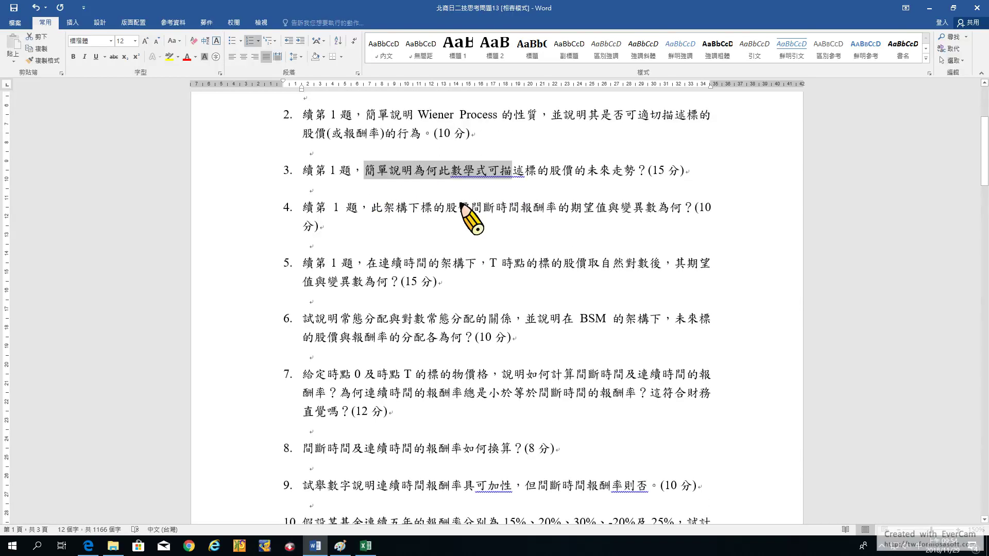